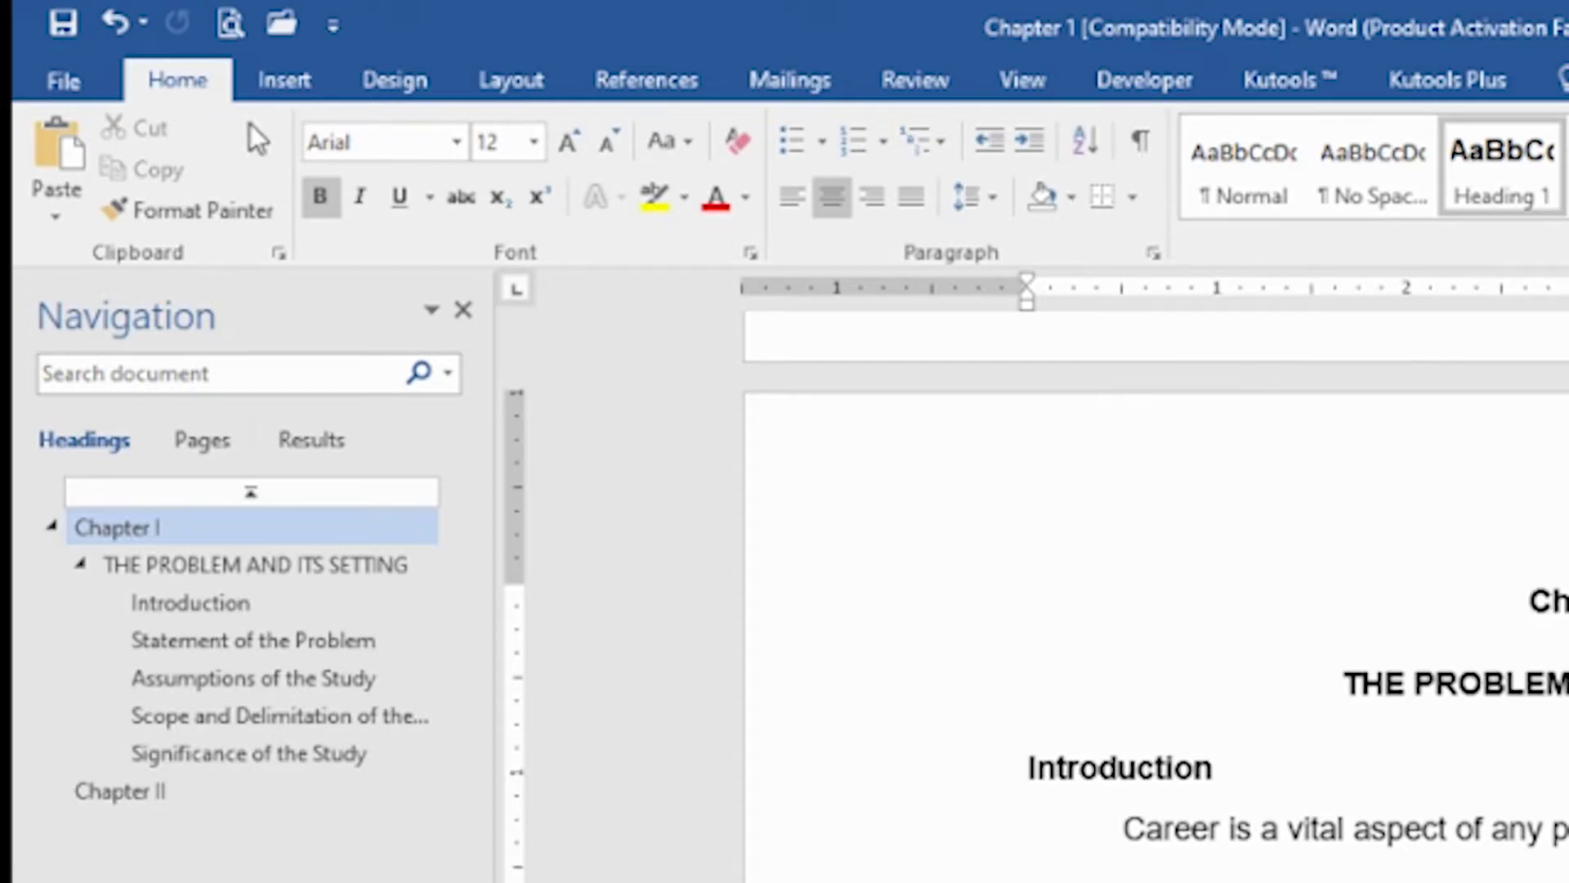
Turn on formatting marks and check the paragraph marks after Introduction and the Chapter I heading.
left_click(1150, 150)
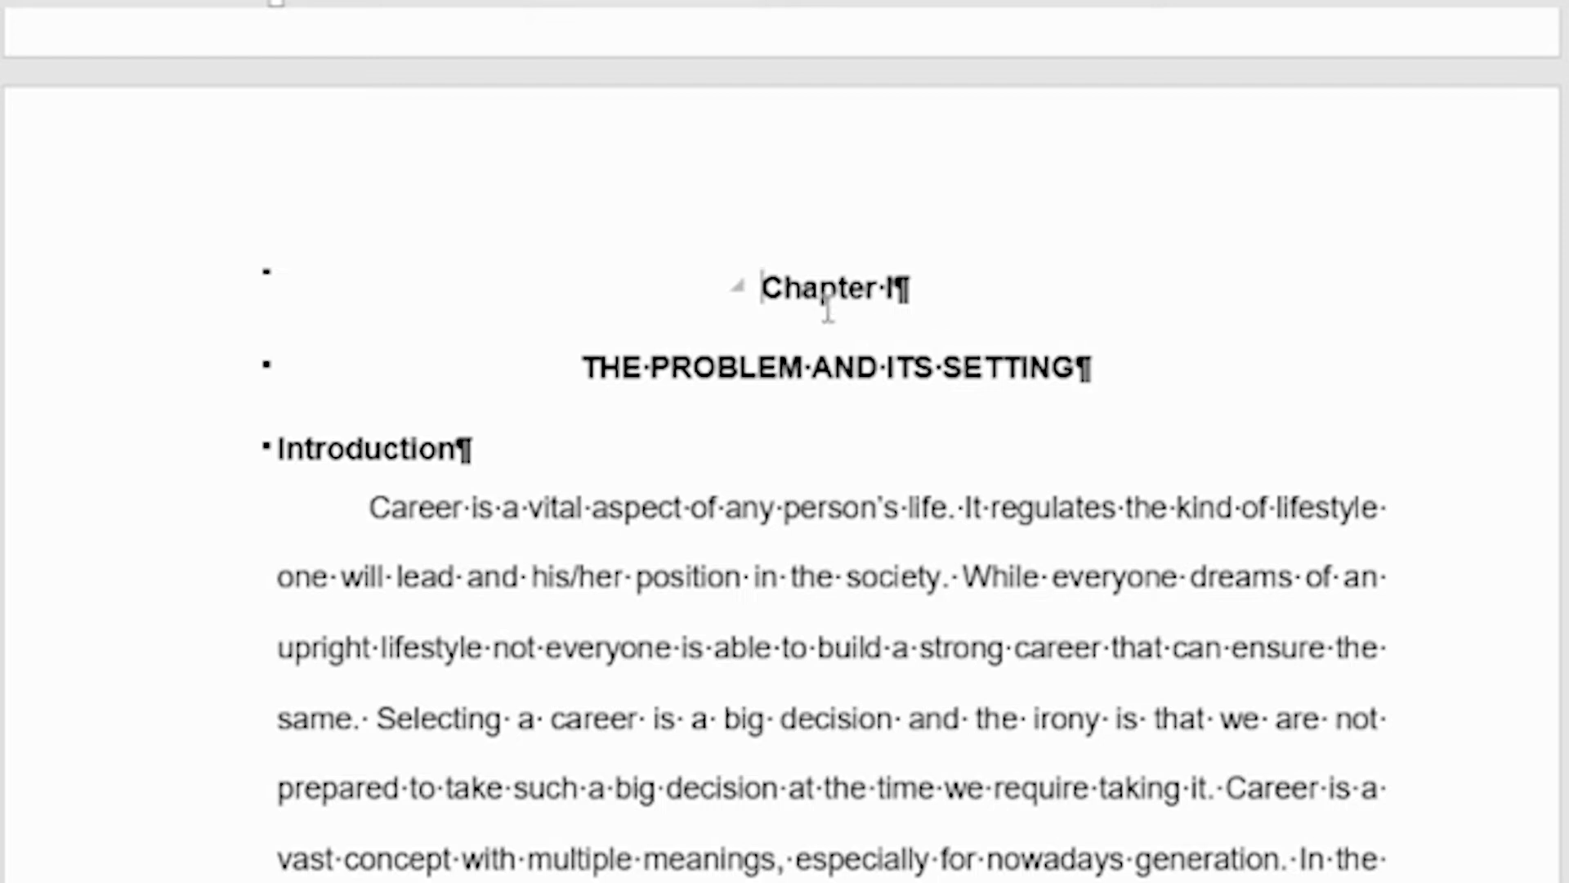
left_click(500, 455)
left_click(899, 290)
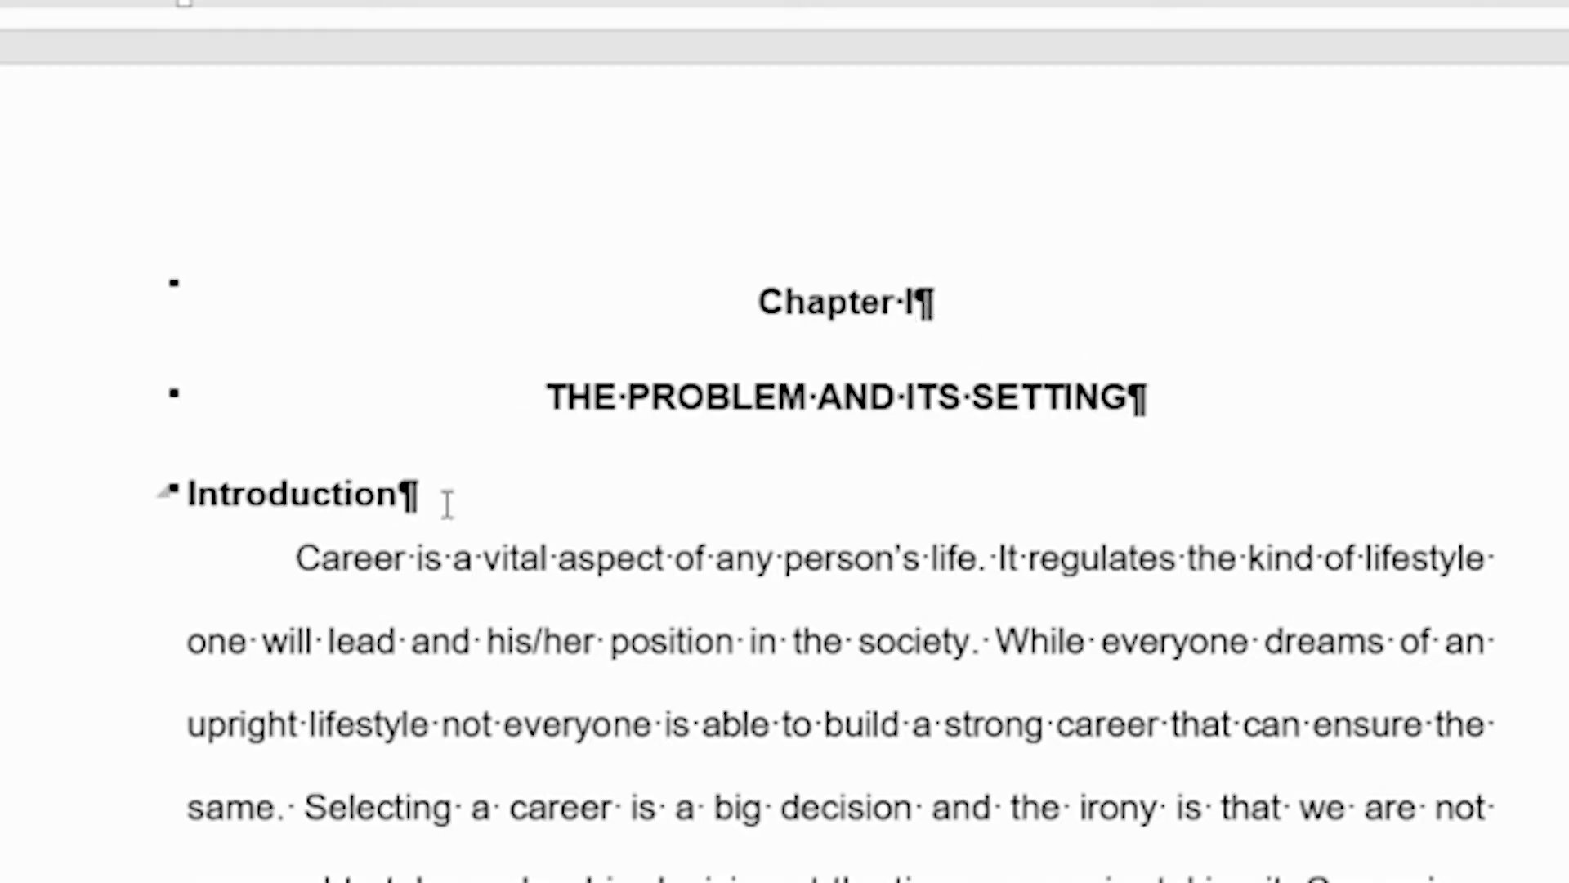
Inspect the space dots between words in the Chapter I body text.
double_click(411, 564)
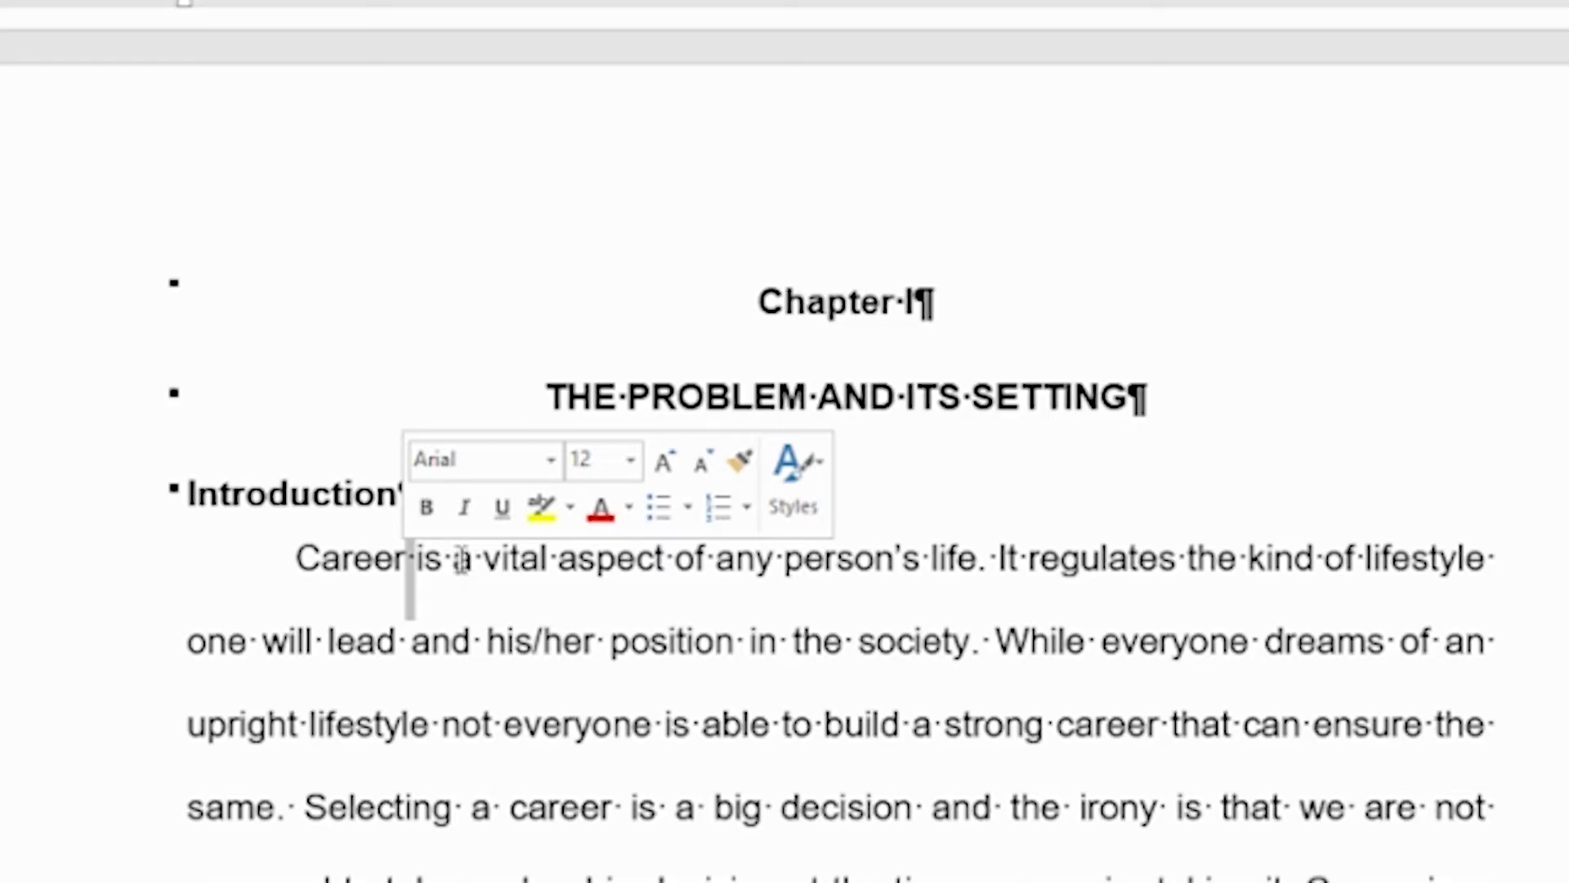
double_click(449, 564)
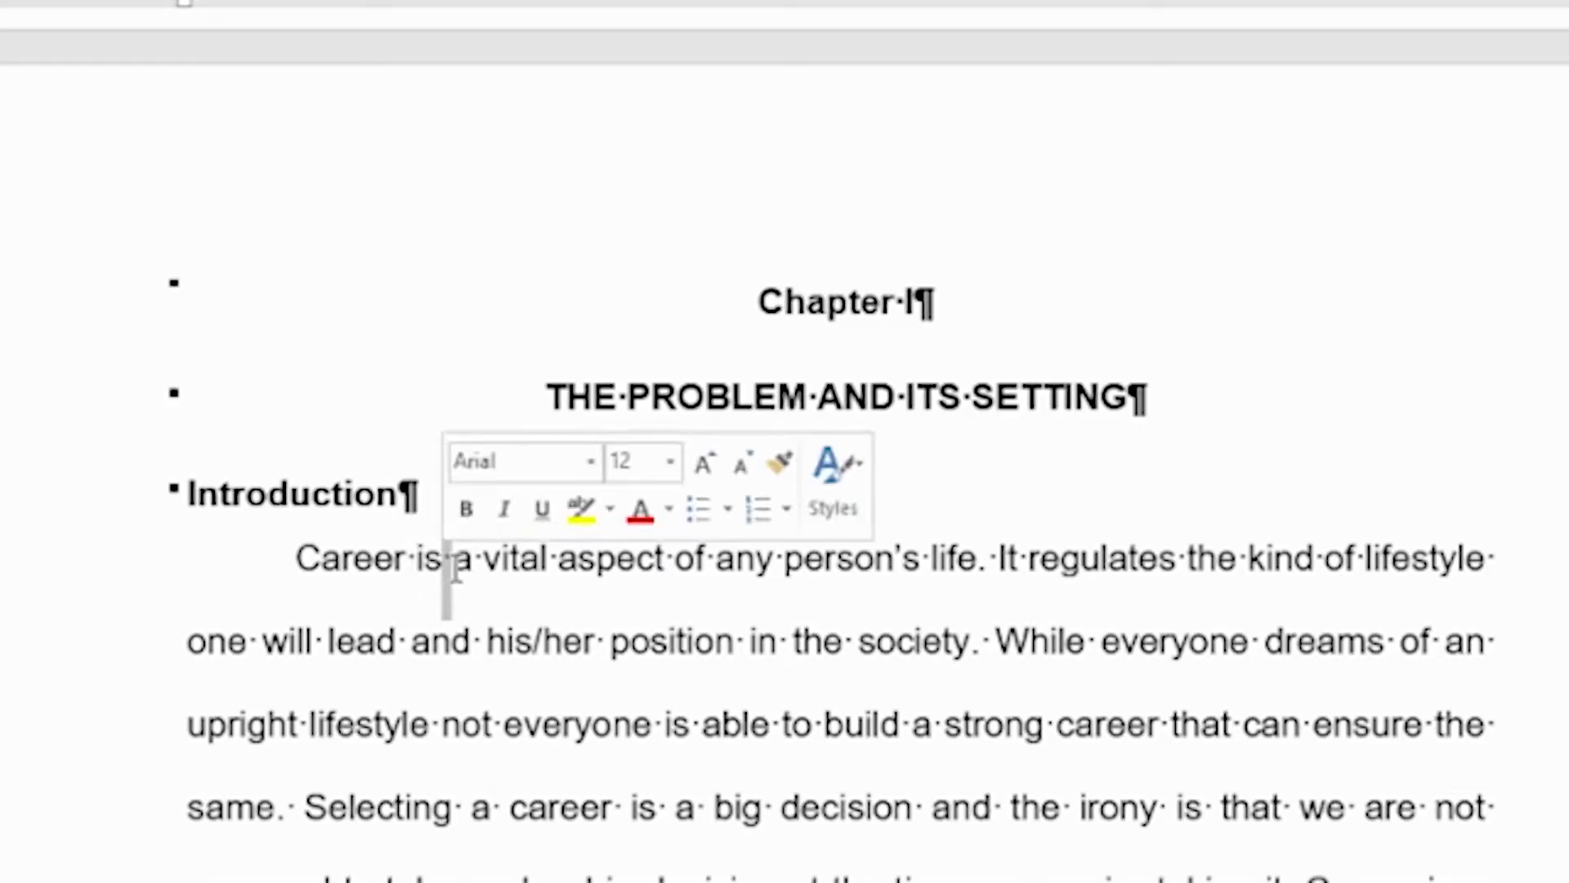
double_click(479, 564)
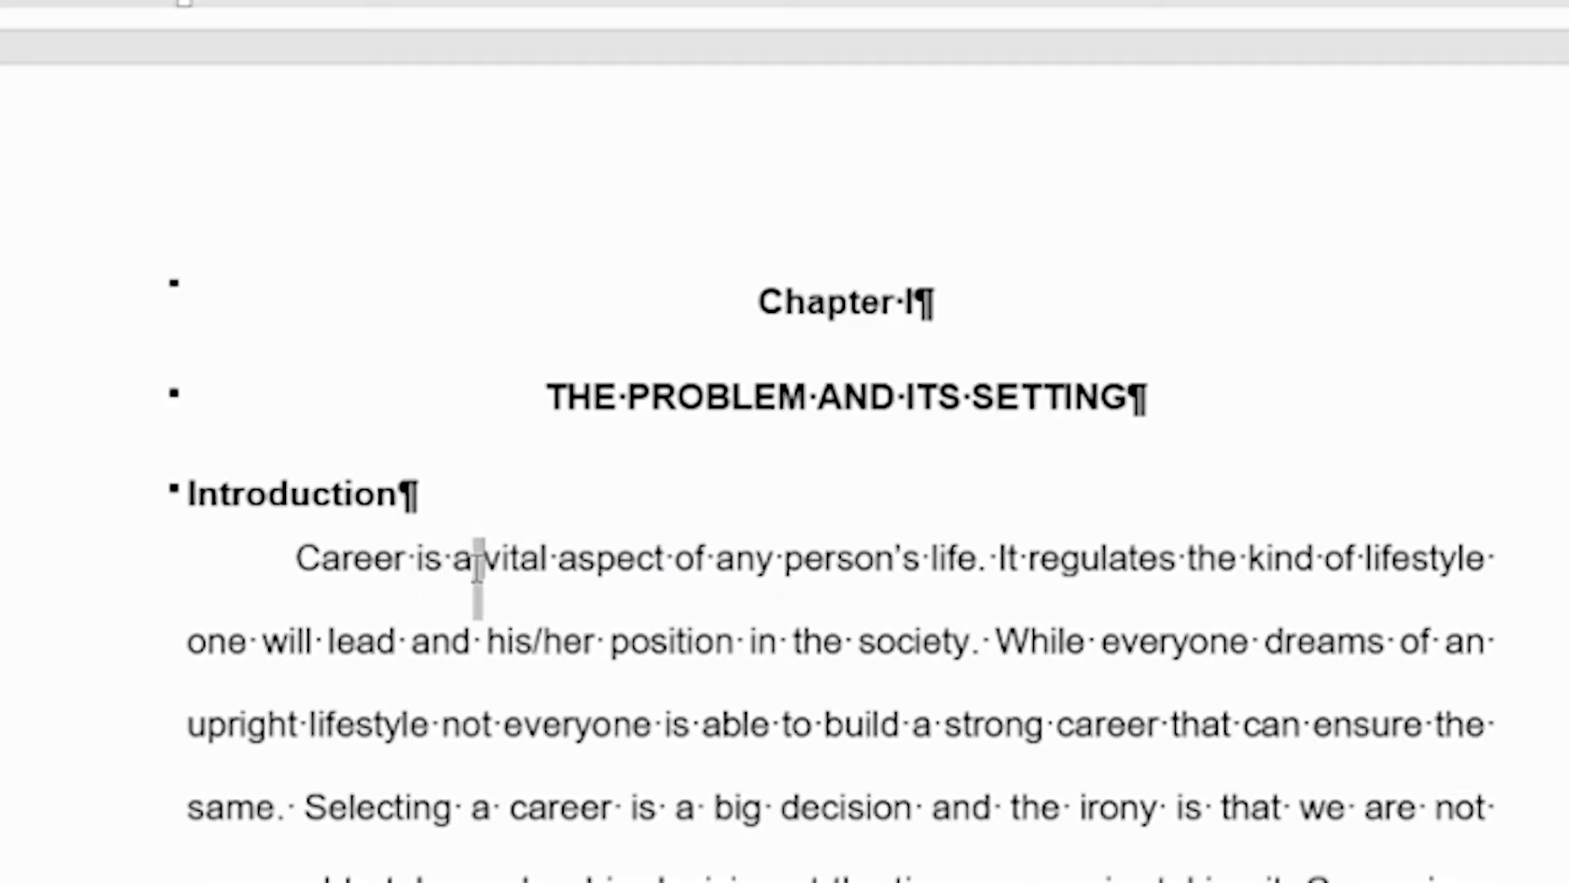
double_click(669, 564)
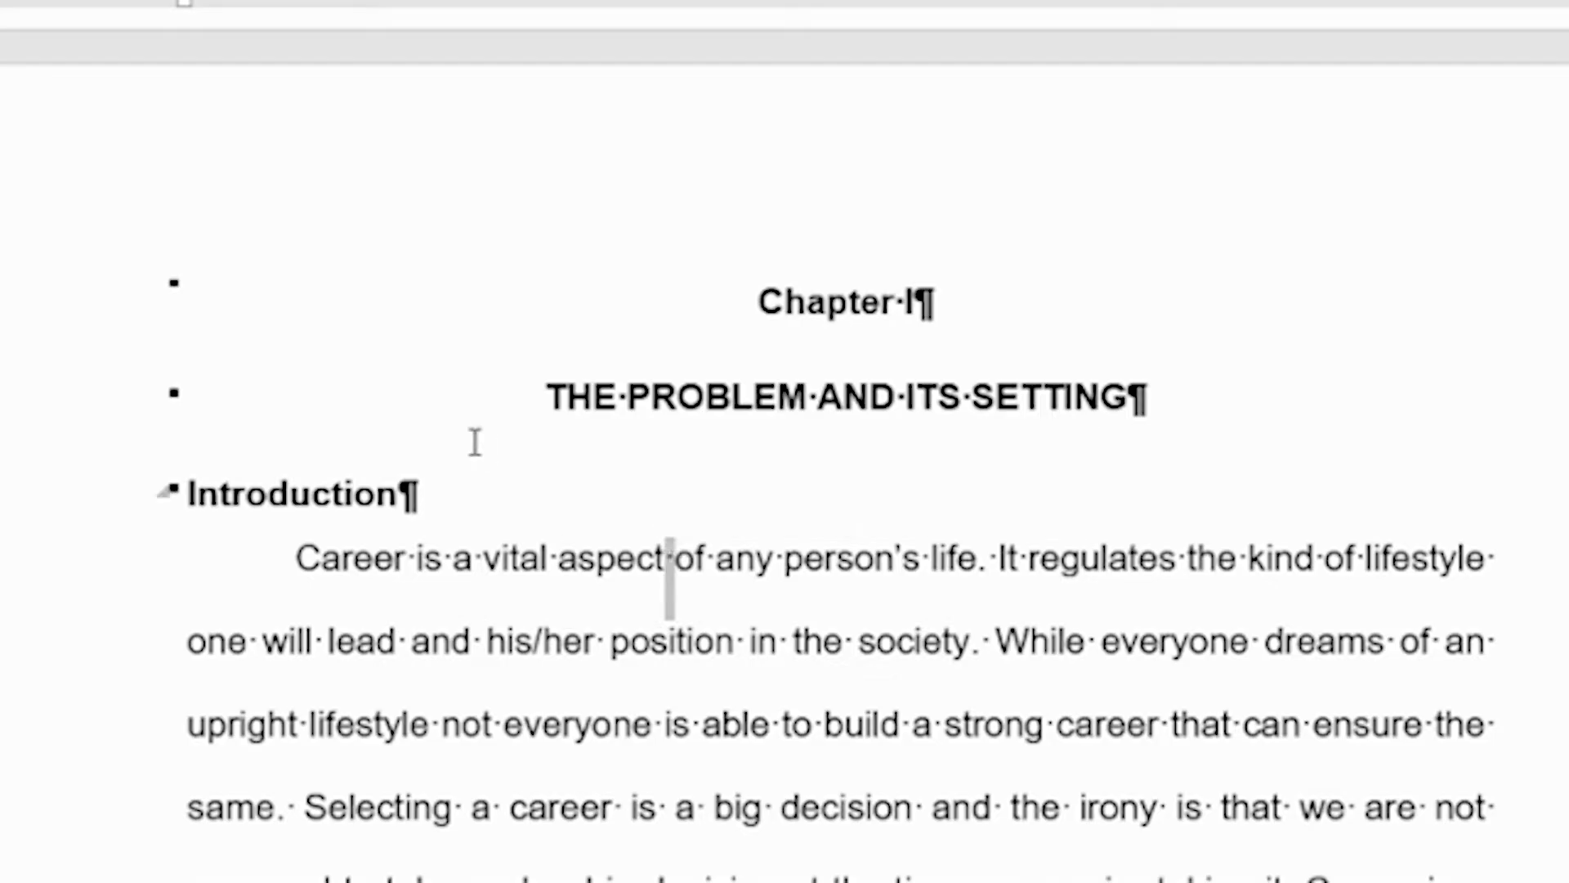
left_click(596, 309)
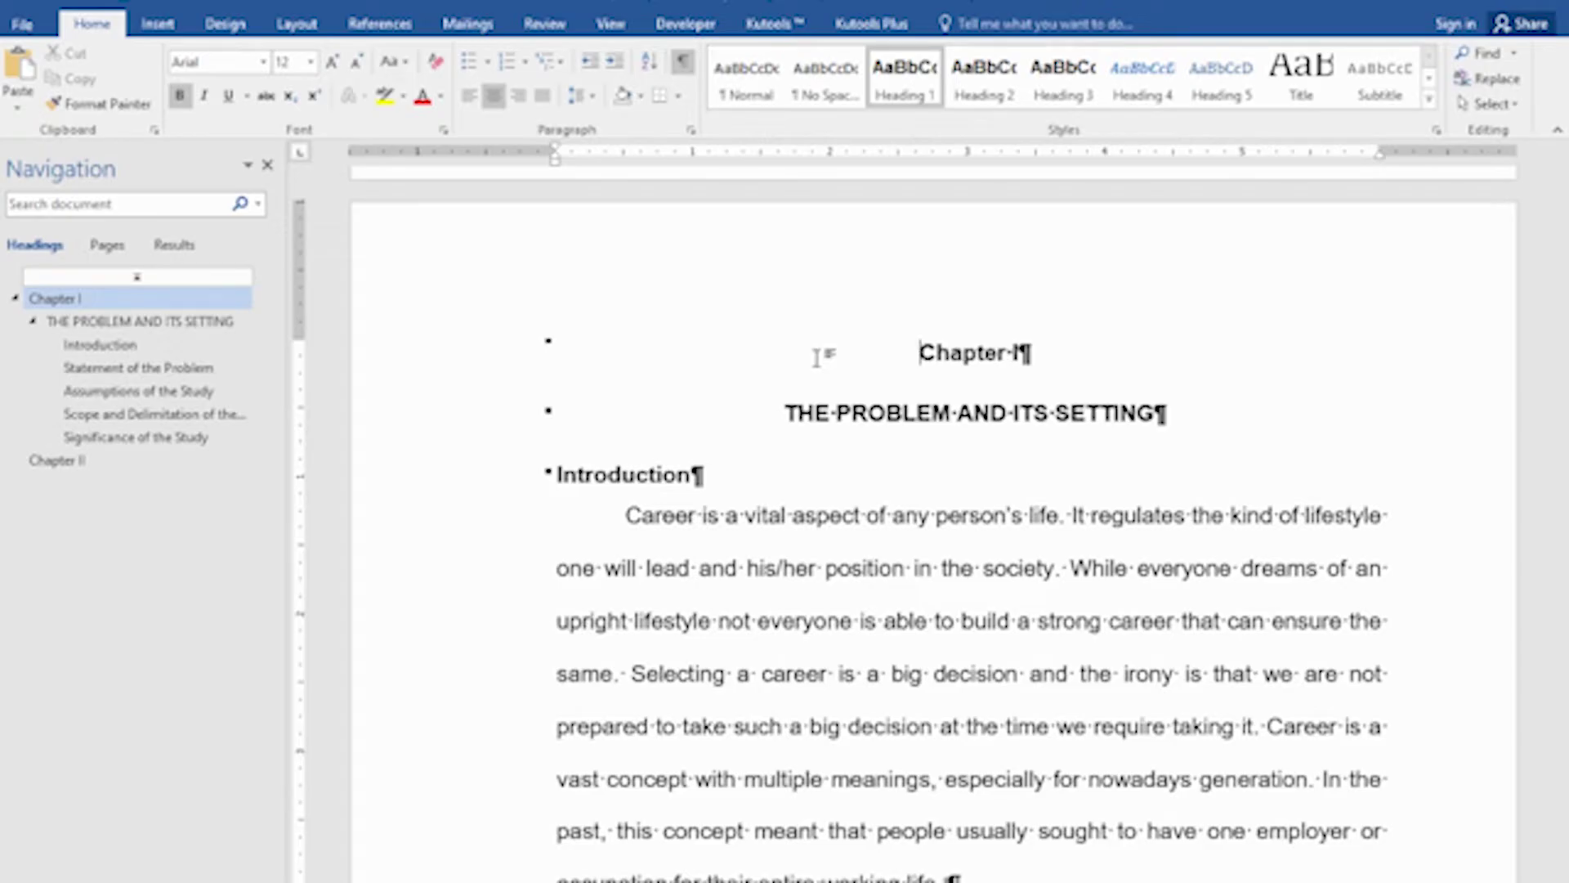
scroll(816, 402, "up", 8)
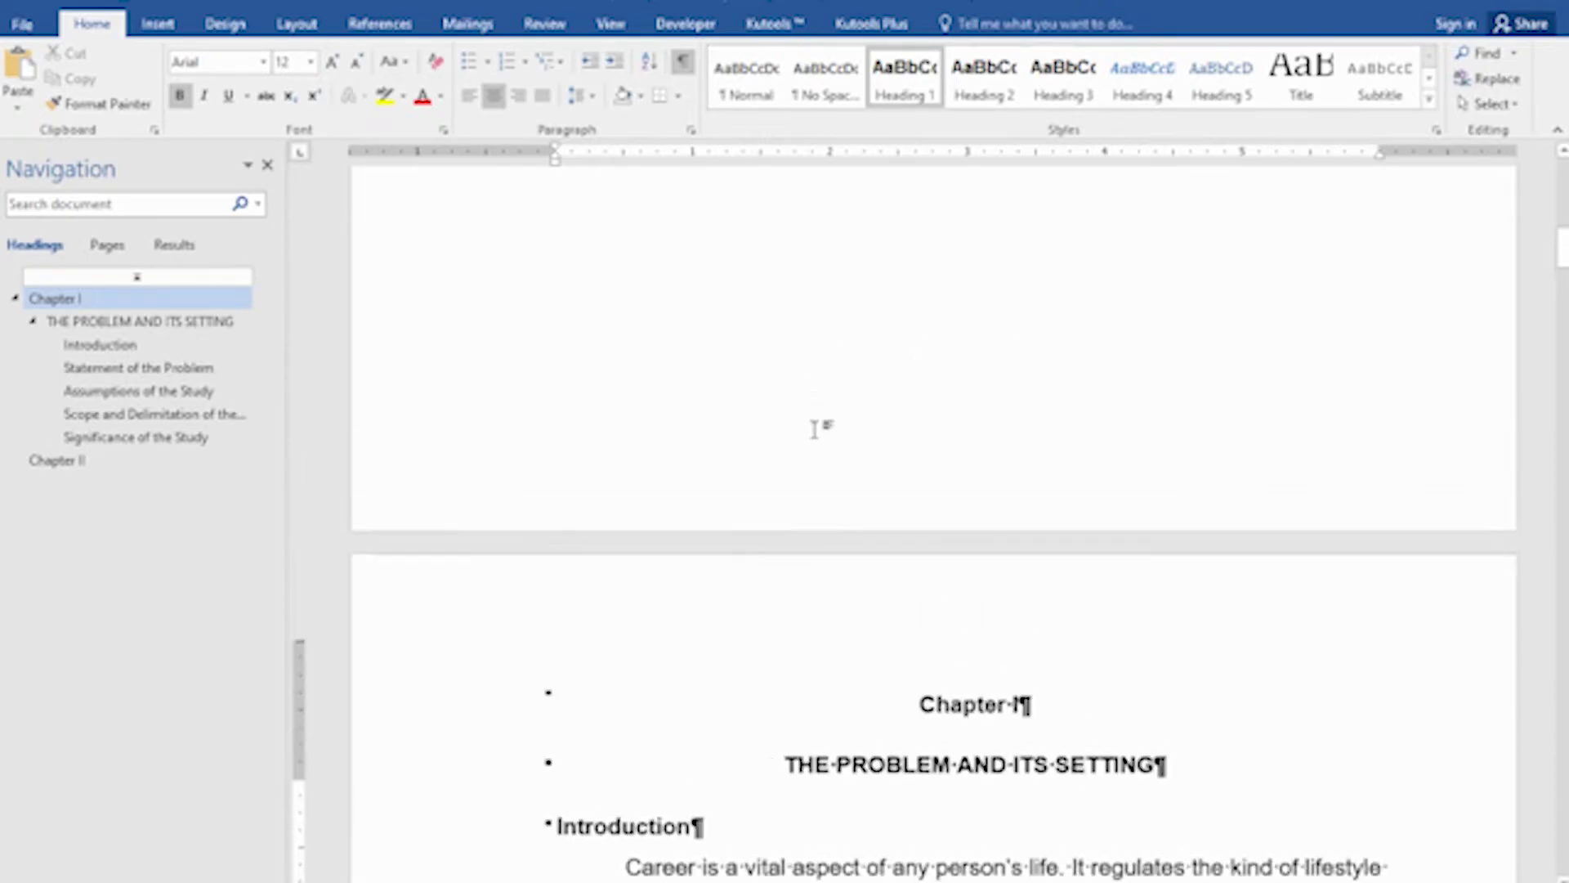
left_click(816, 429)
scroll(817, 429, "up", 3)
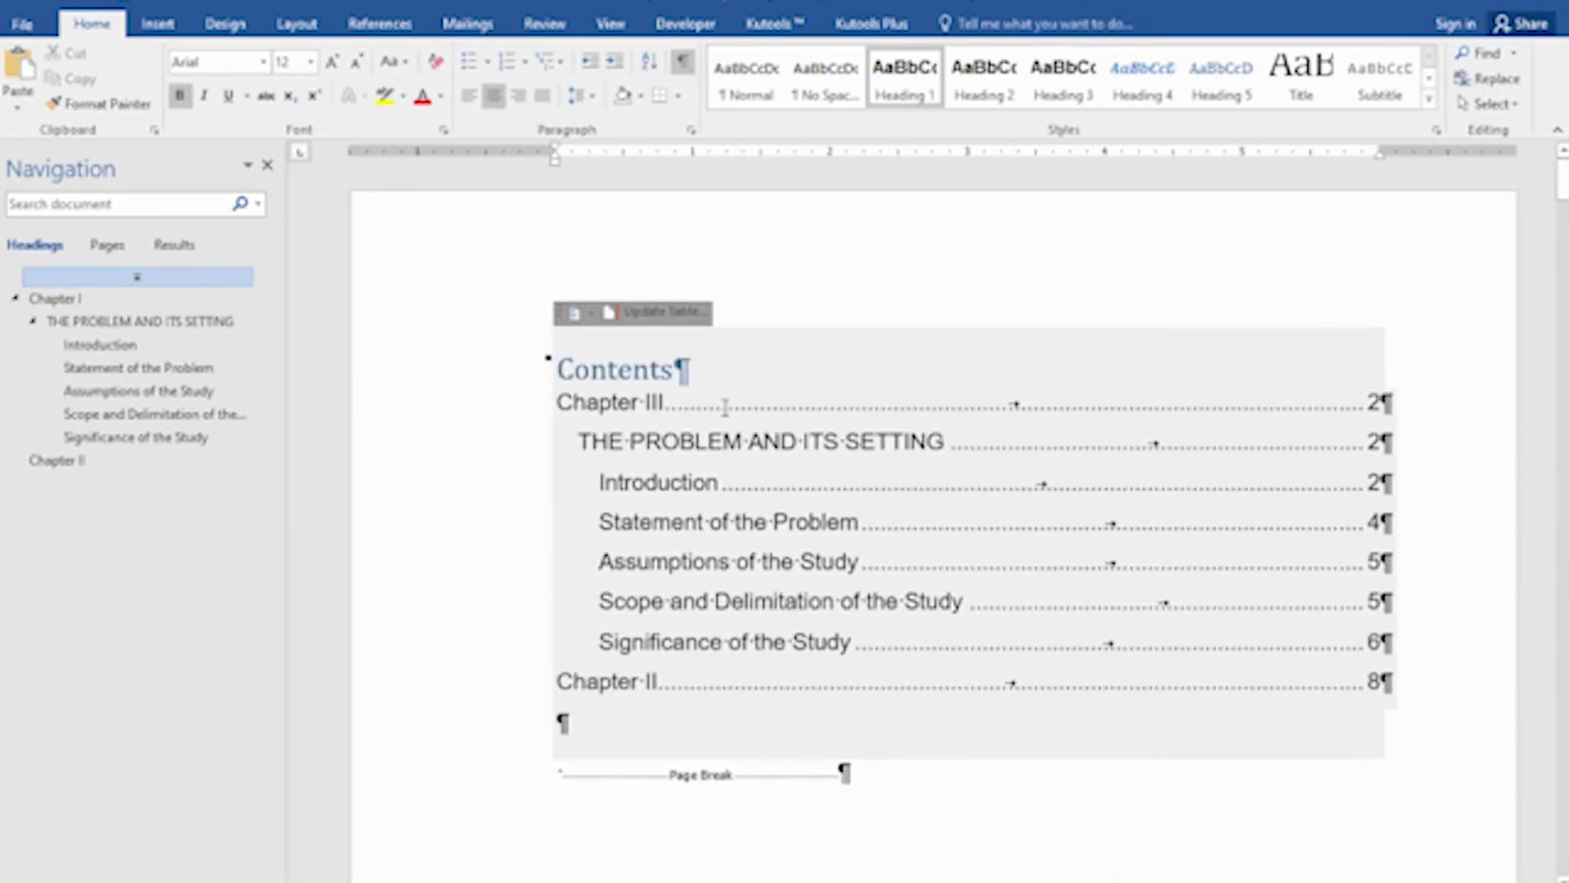
scroll(757, 428, "down", 10)
scroll(790, 467, "down", 5)
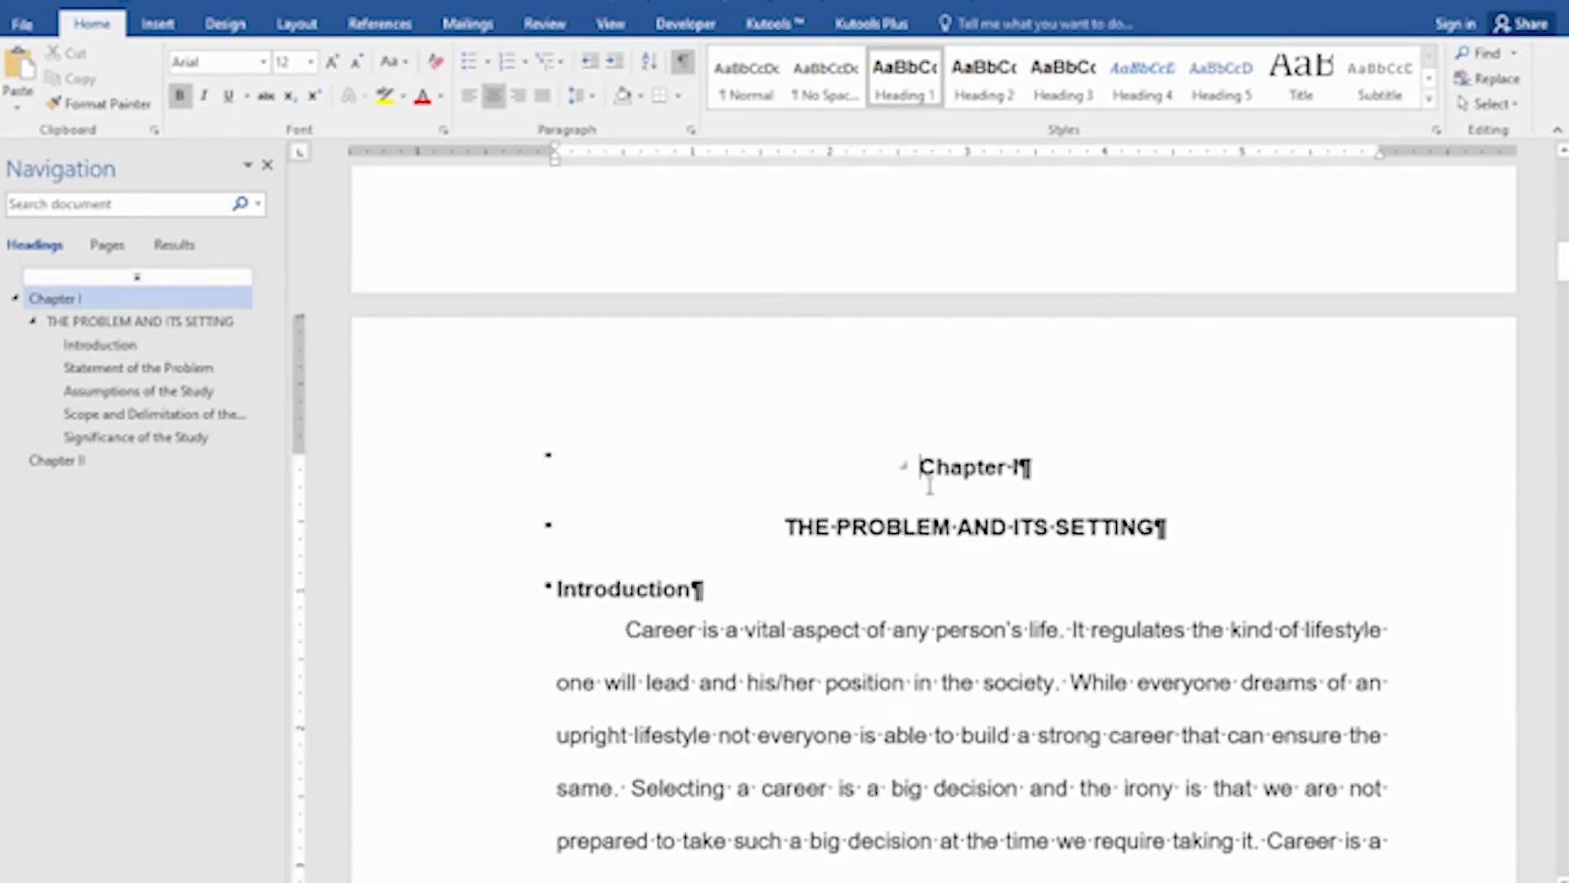
left_click(918, 484)
scroll(918, 486, "up", 1)
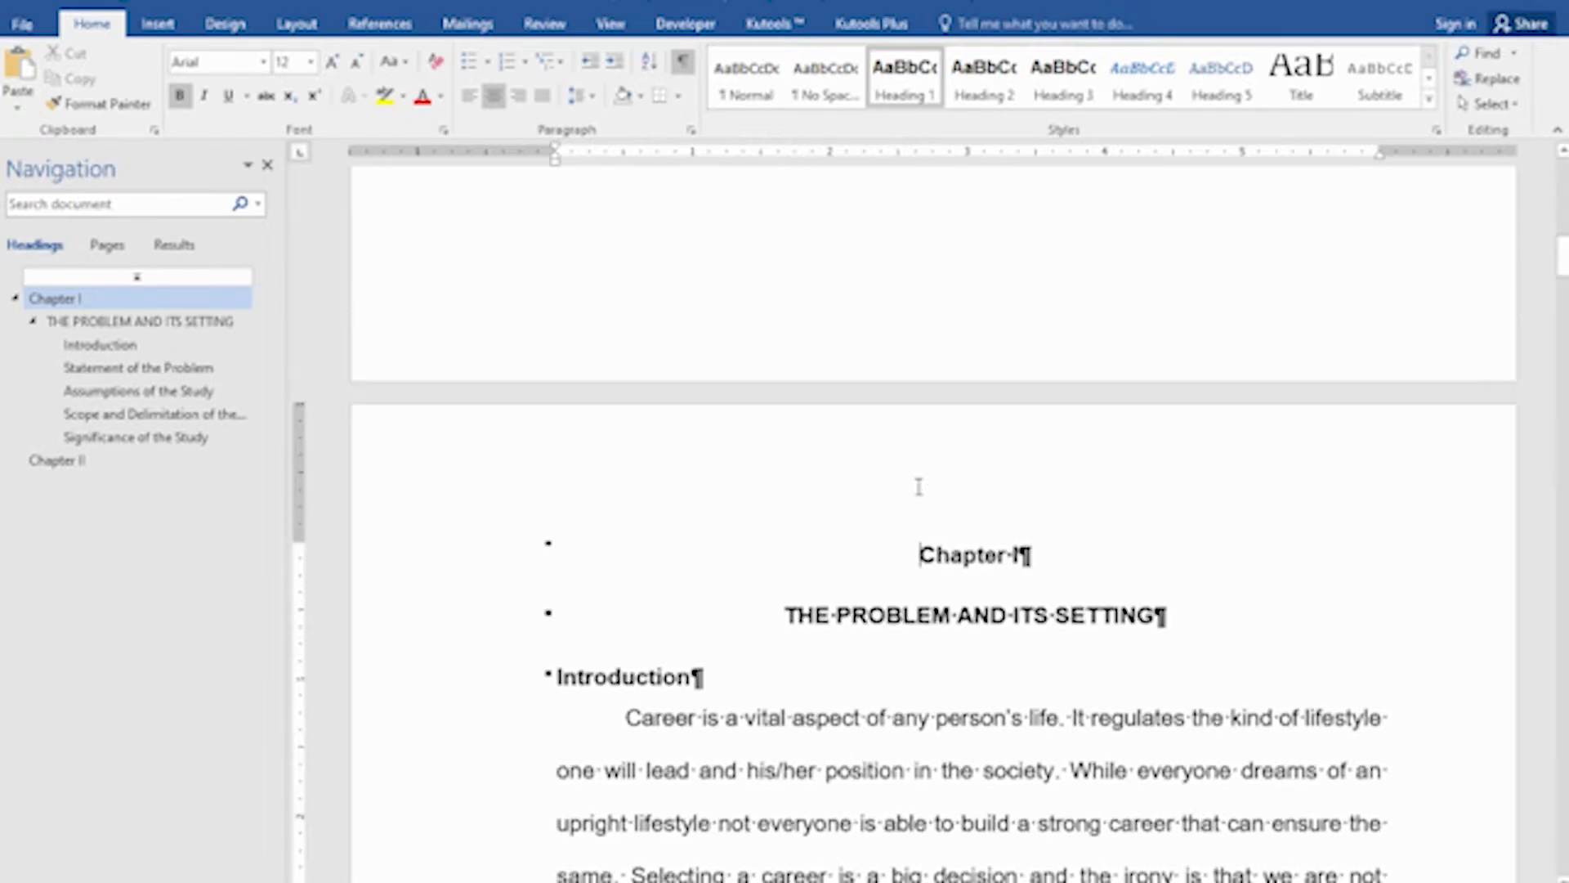
scroll(901, 534, "up", 10)
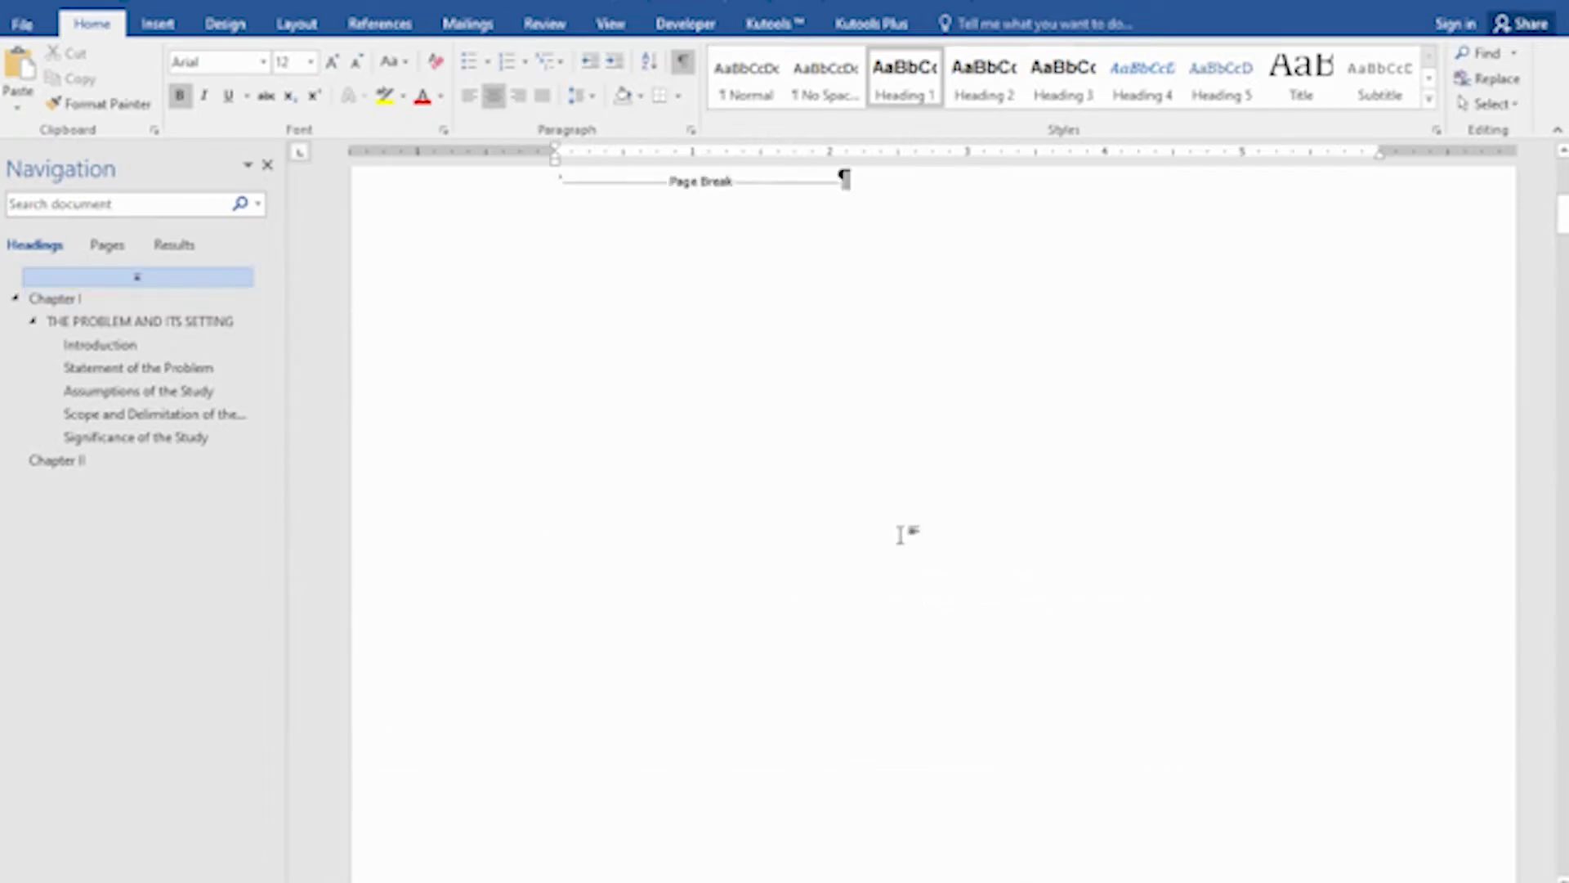
scroll(902, 534, "up", 4)
scroll(902, 534, "down", 8)
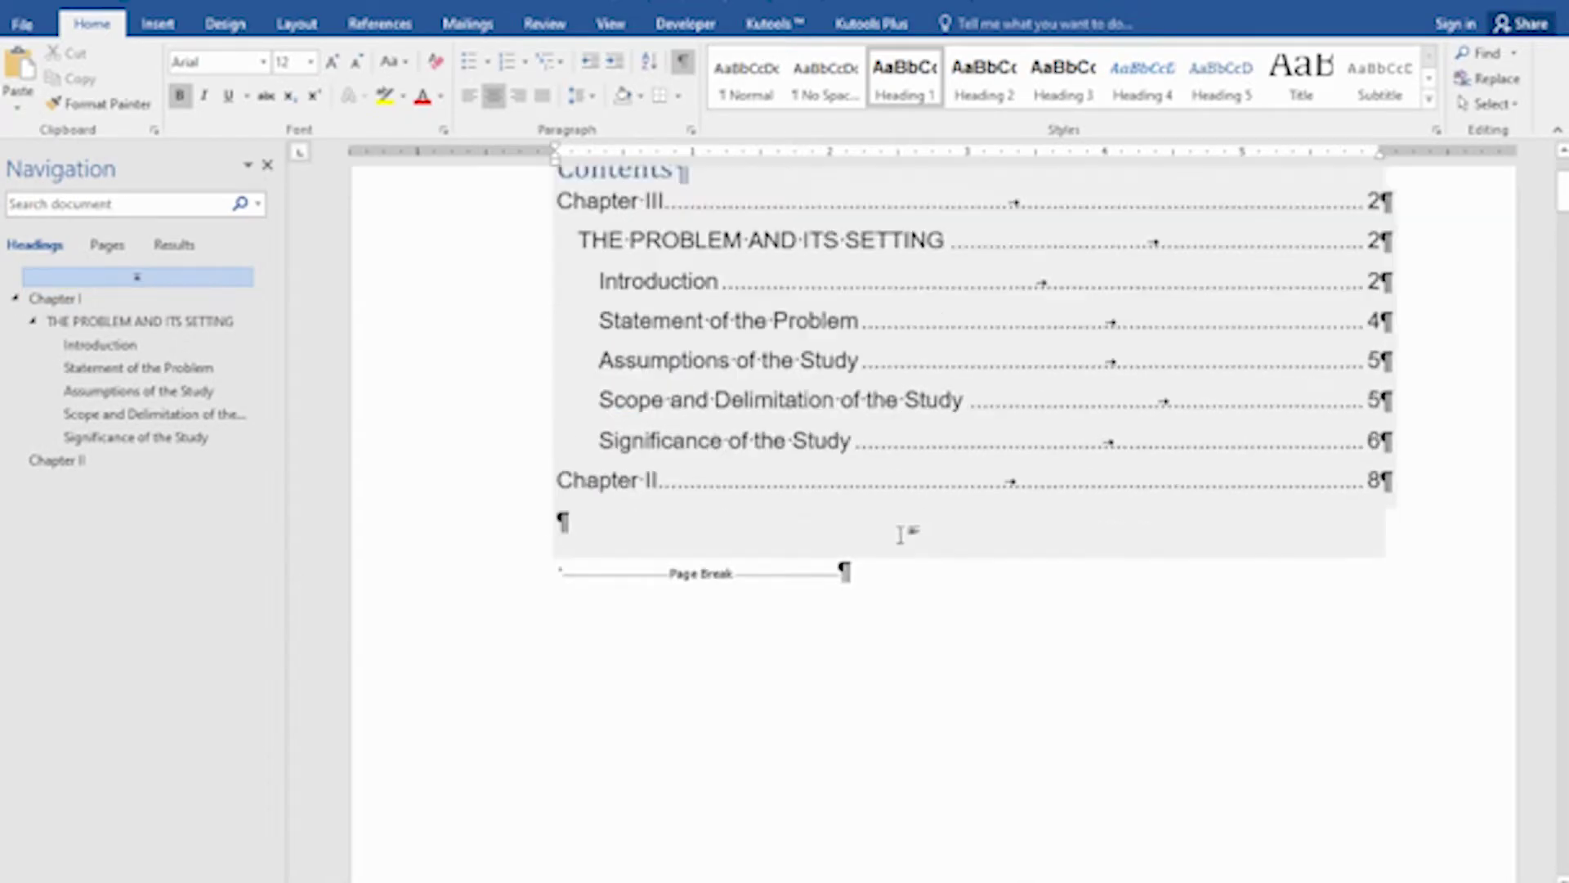
scroll(899, 530, "down", 8)
scroll(904, 531, "up", 3)
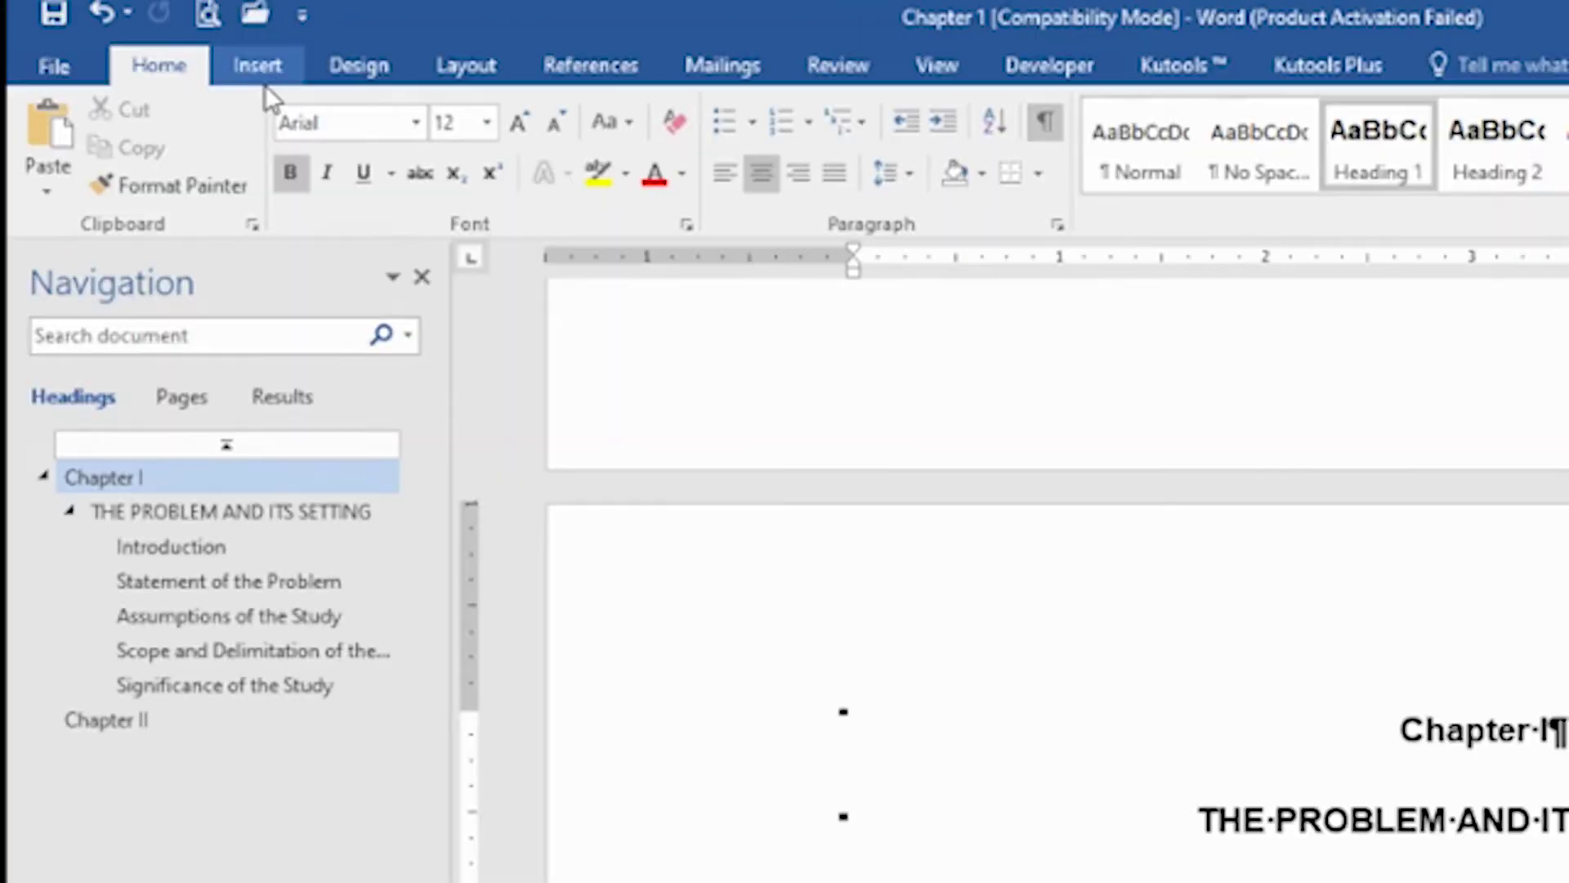
left_click(164, 29)
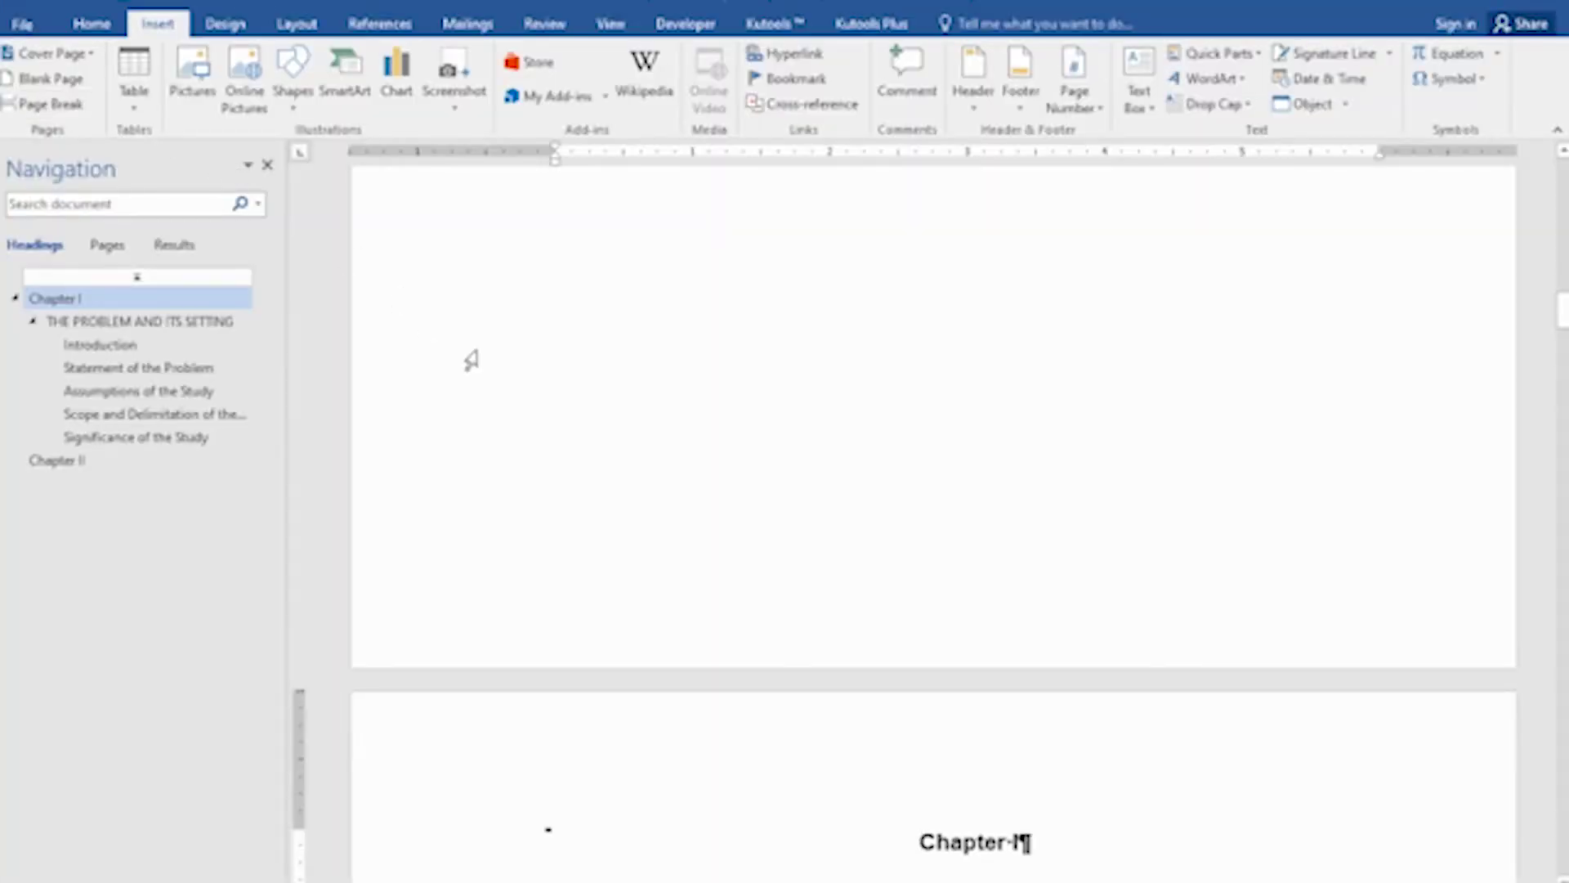
Insert a page break before Chapter I with Ctrl+Enter.
scroll(850, 566, "up", 3)
key("ctrl+Return")
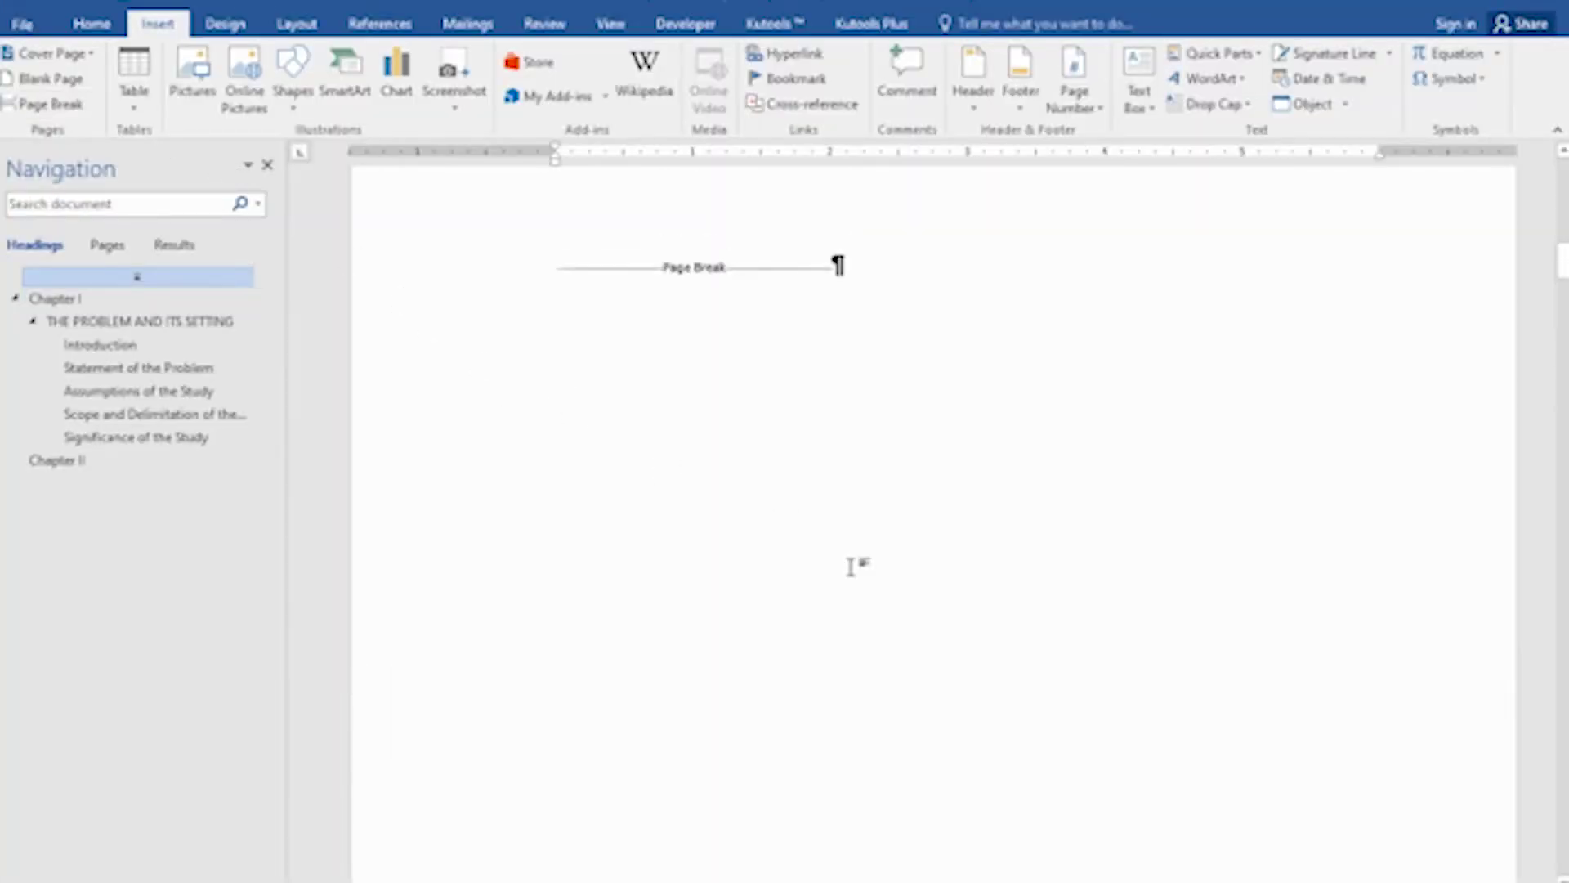
scroll(709, 507, "up", 4)
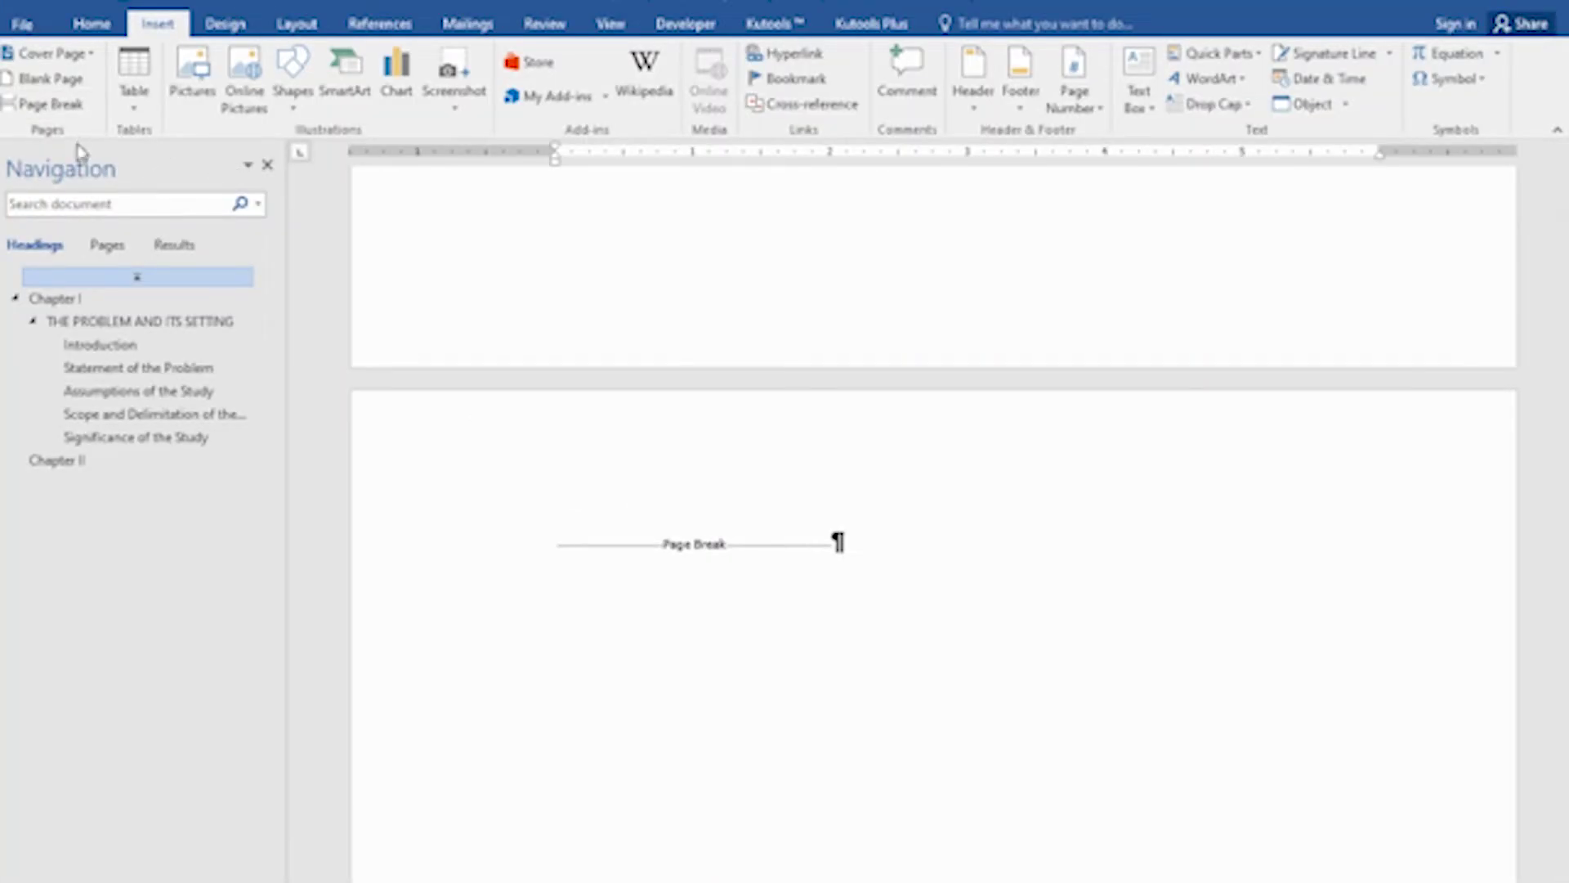
scroll(470, 452, "up", 4)
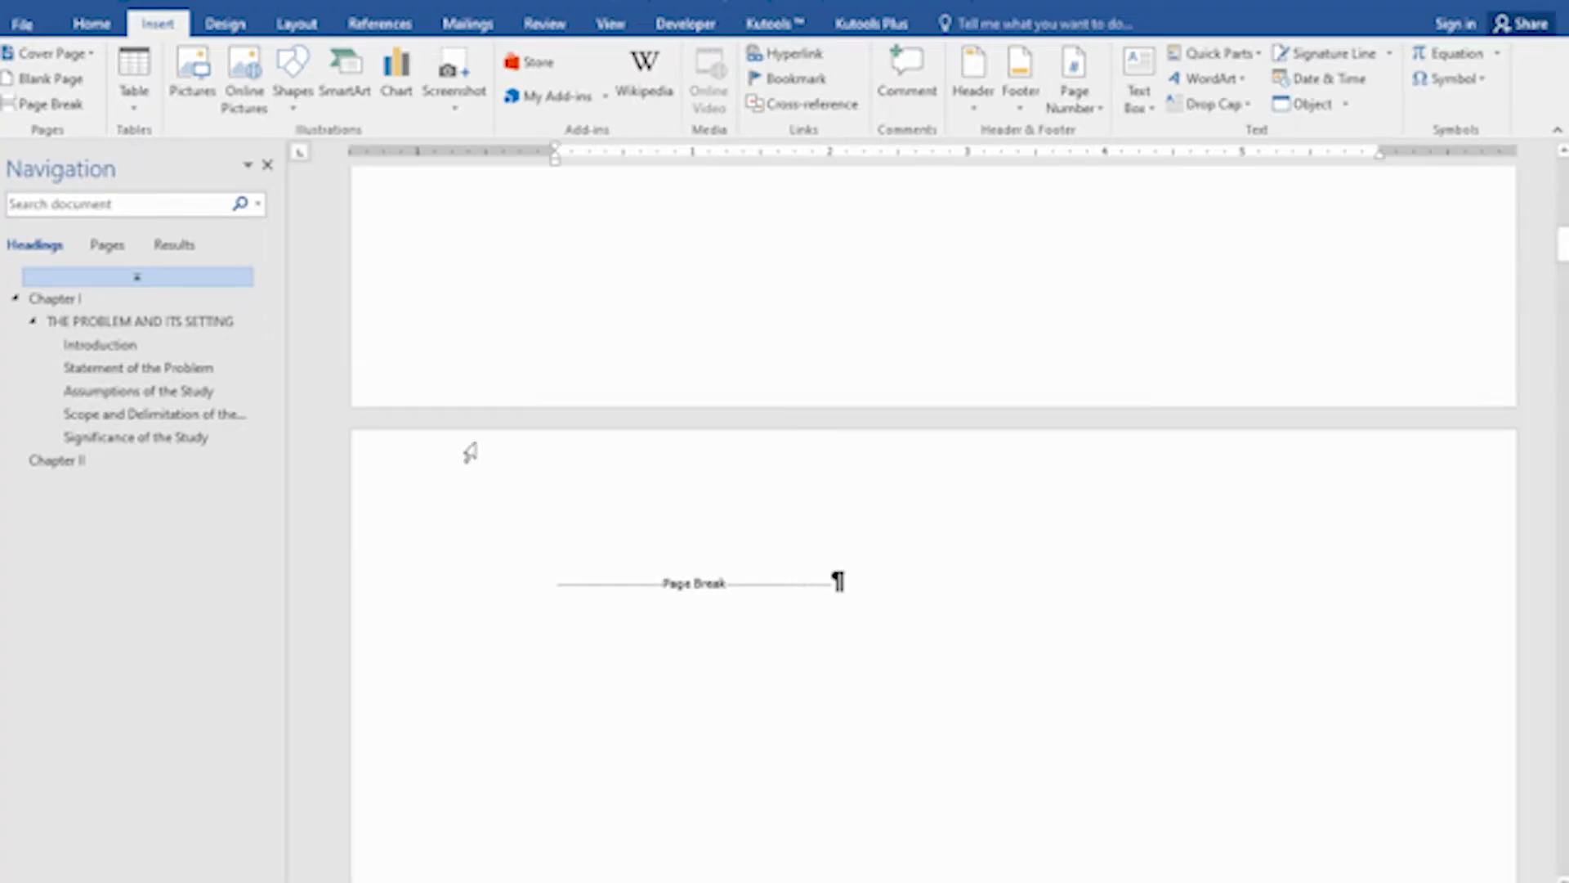
scroll(595, 582, "down", 4)
Type three lines of test text above the page break.
left_click(553, 541)
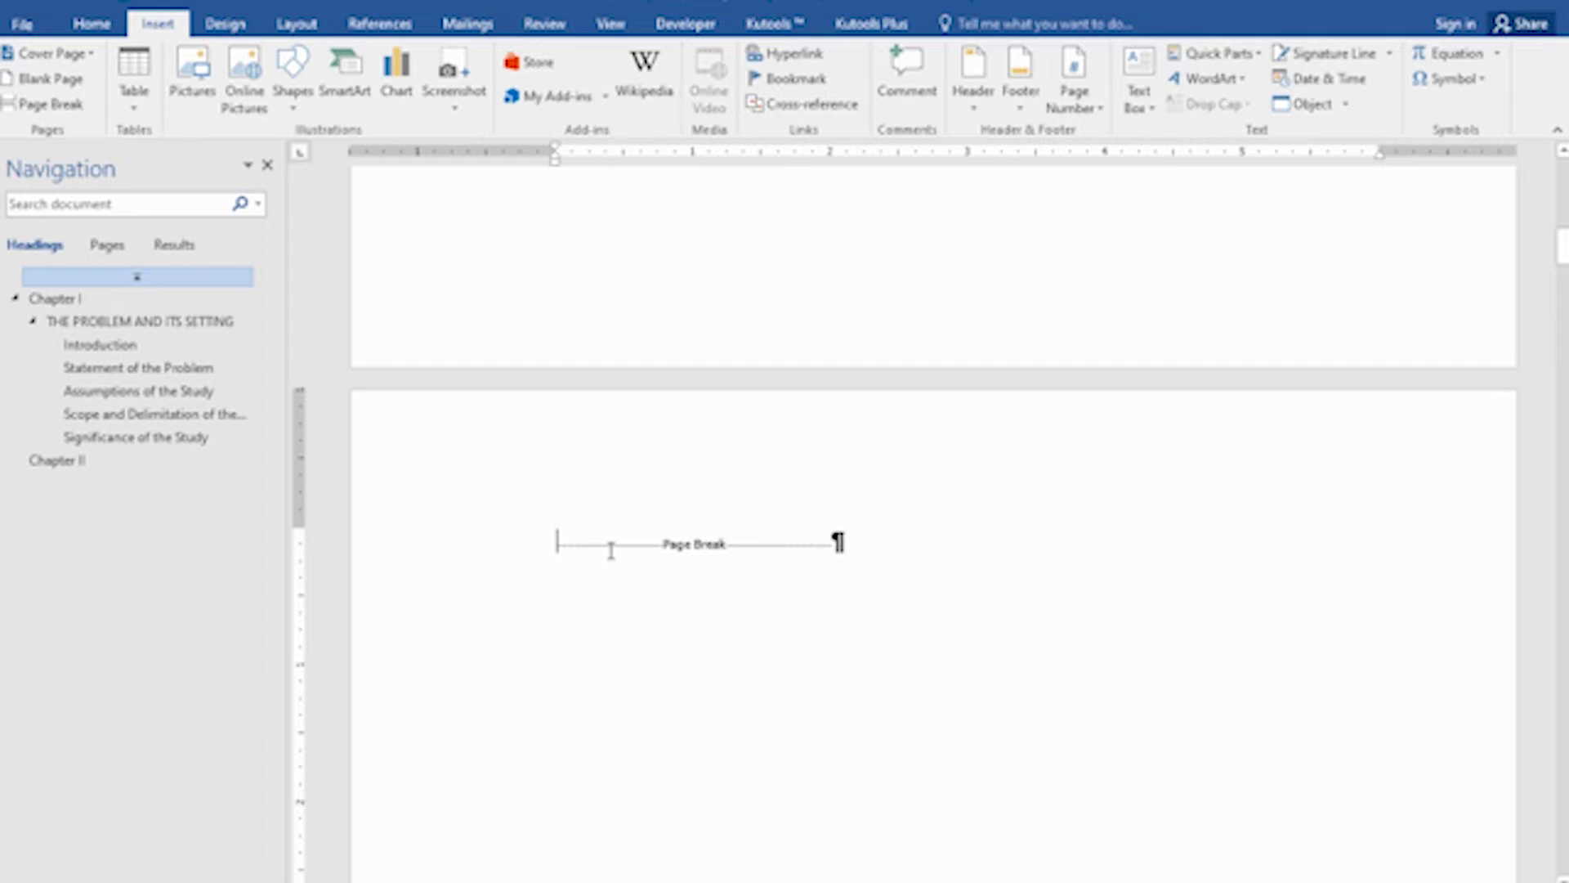
type("aksdkansdkansd")
key("Return")
key("Return")
type("alksd")
key("Return")
type("aslkmd\\")
key("Return")
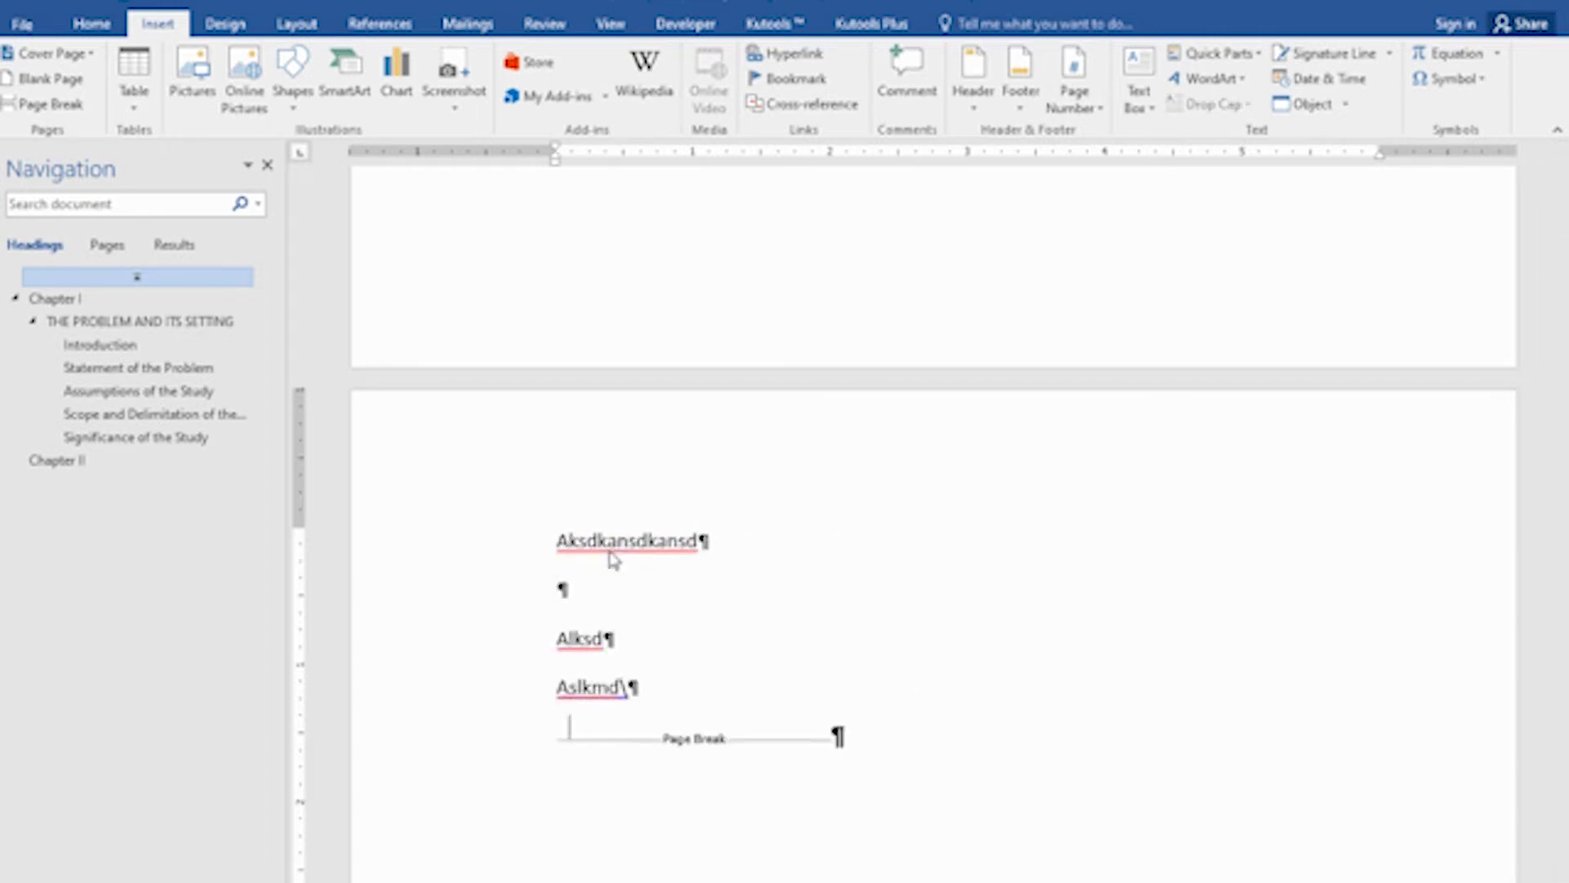
scroll(632, 493, "down", 10)
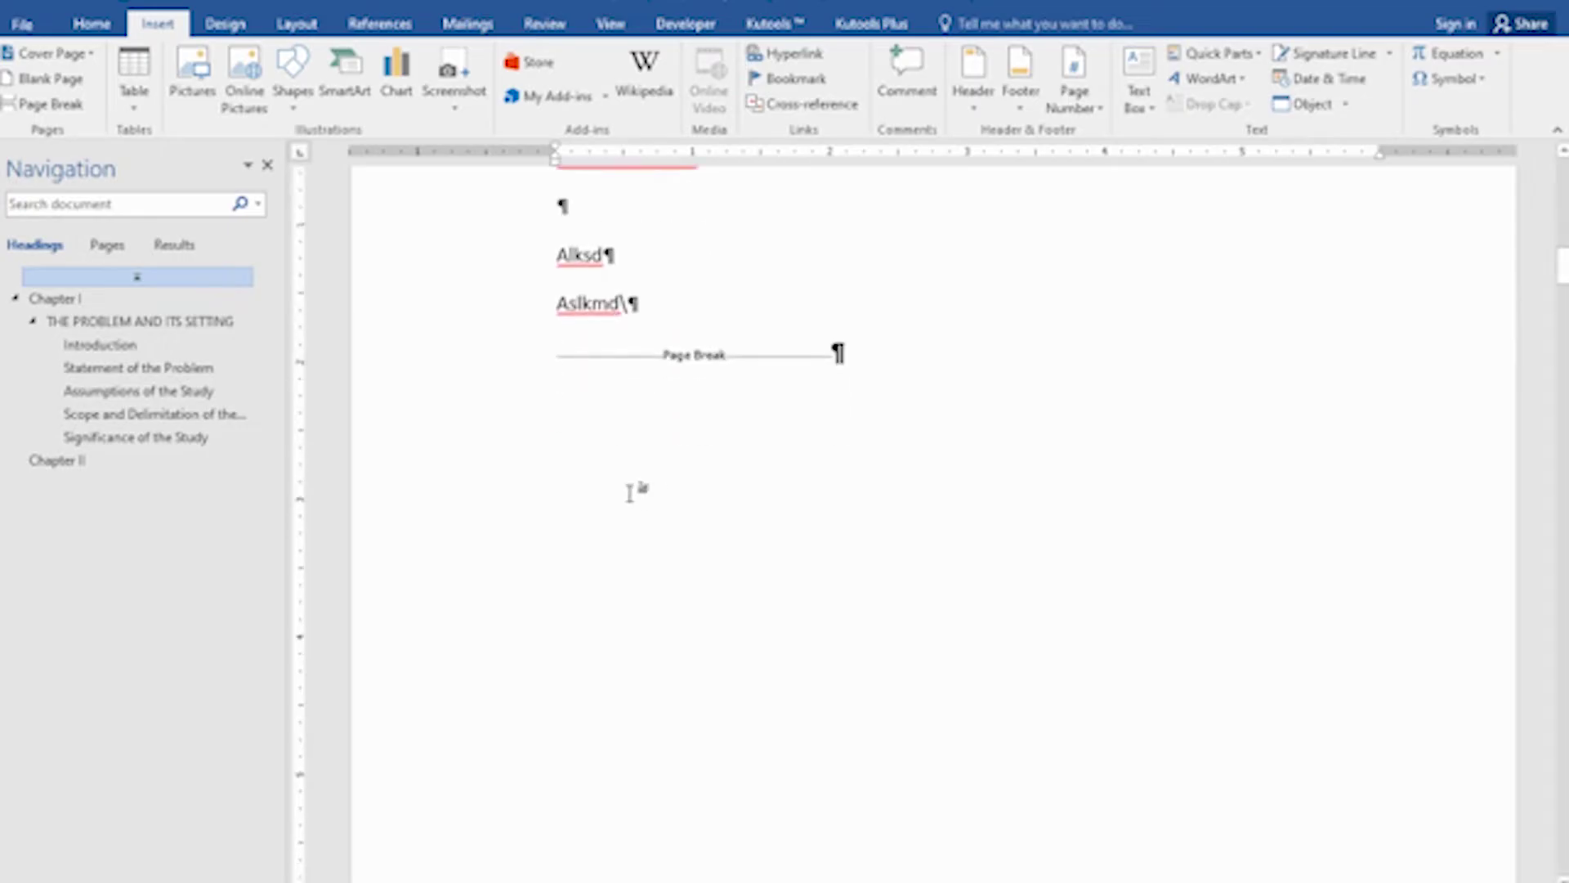
scroll(633, 486, "down", 3)
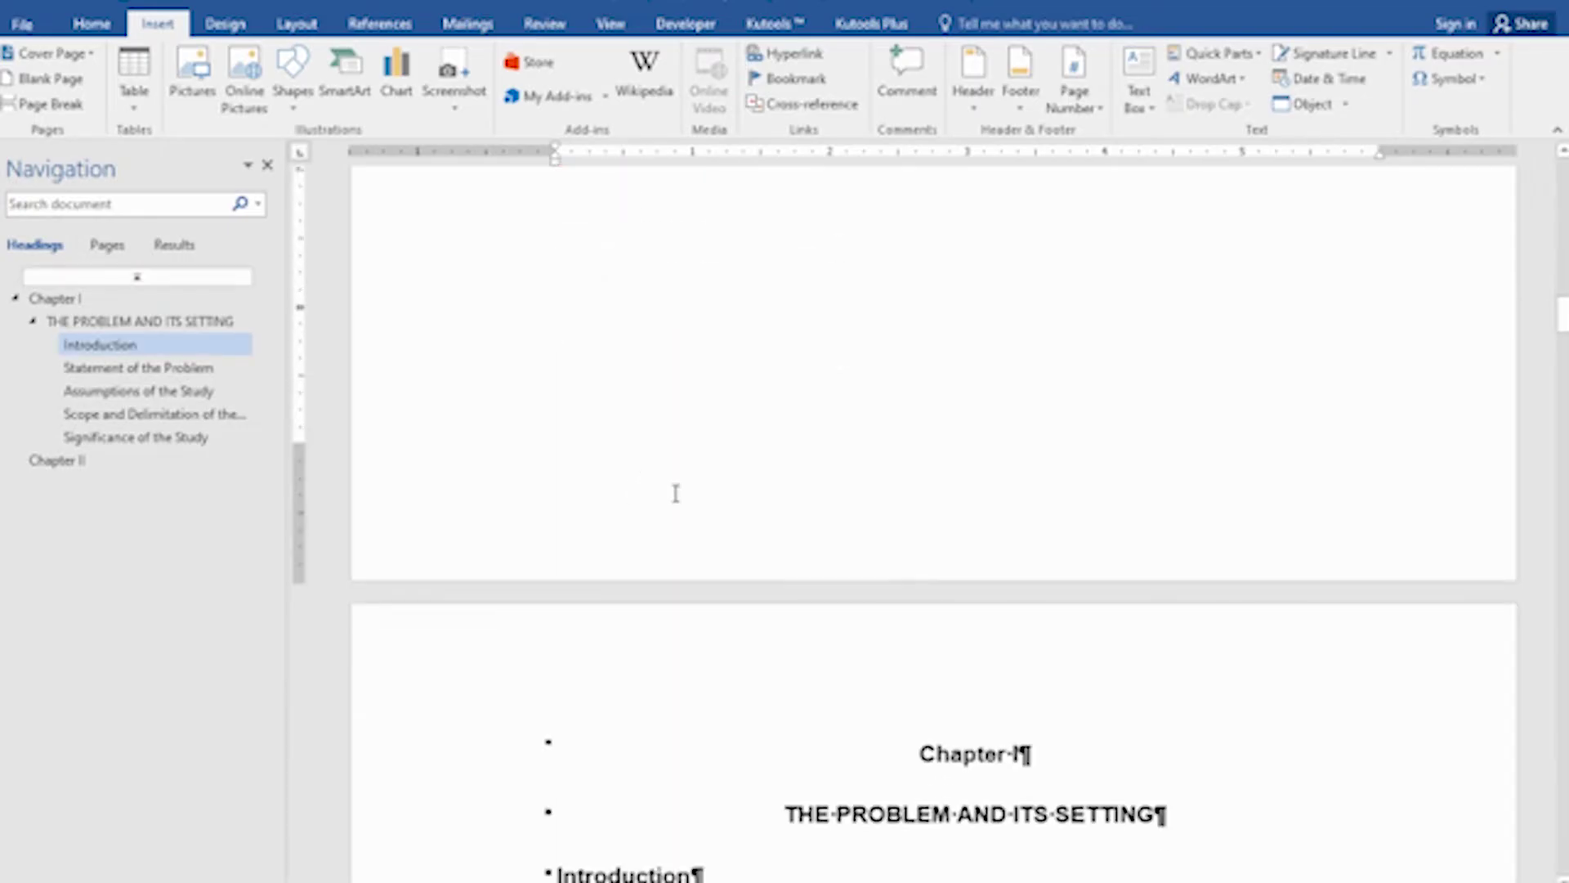
Delete the test lines and the page break above Chapter I.
scroll(736, 540, "down", 3)
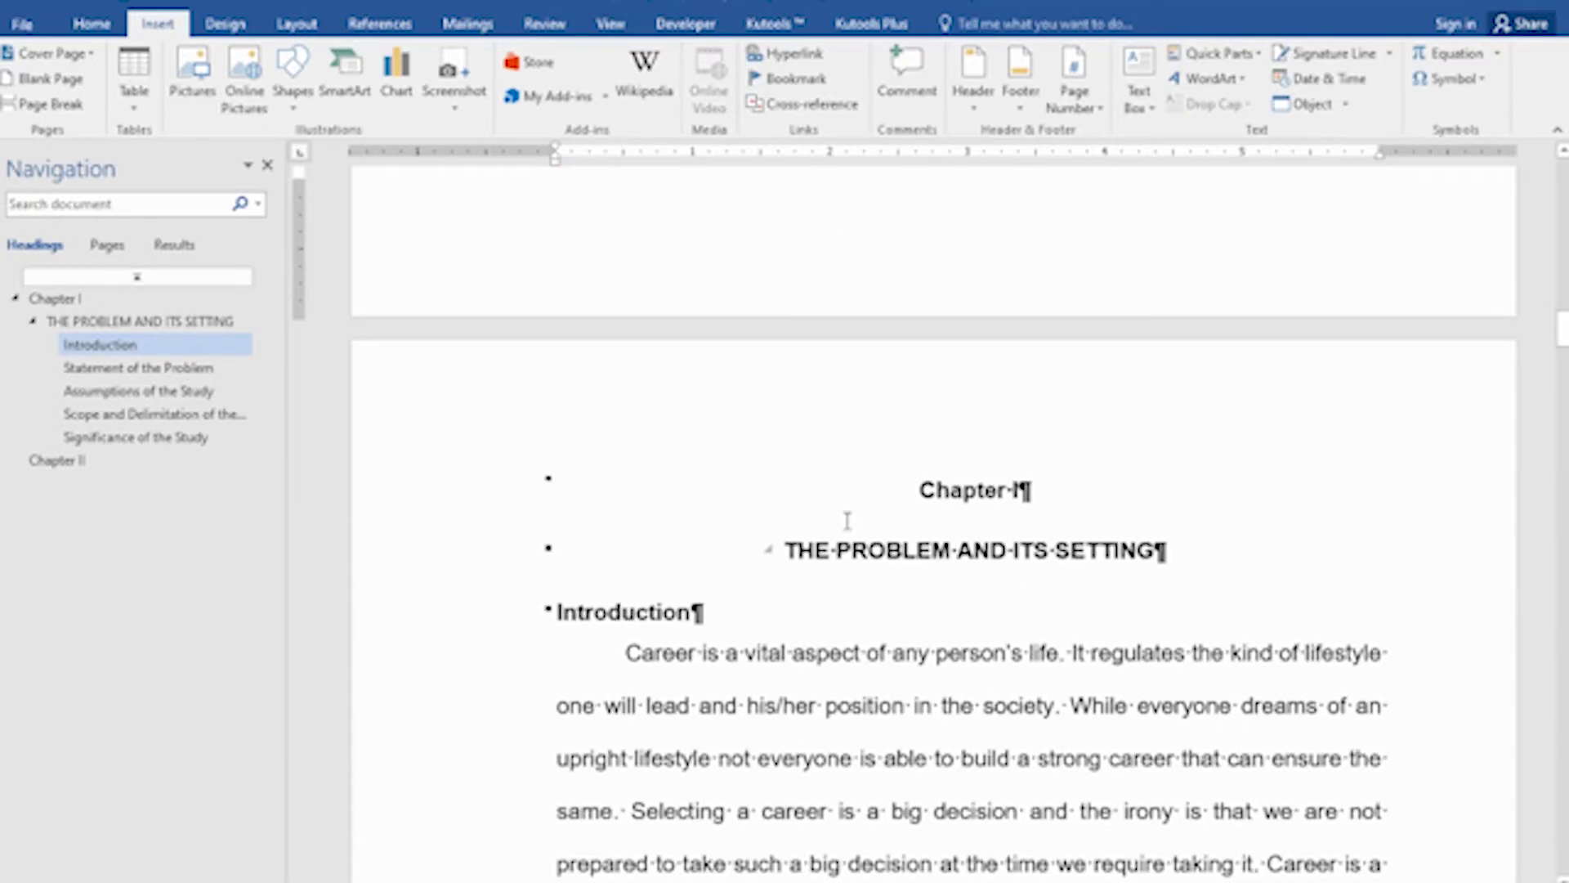
scroll(771, 518, "up", 15)
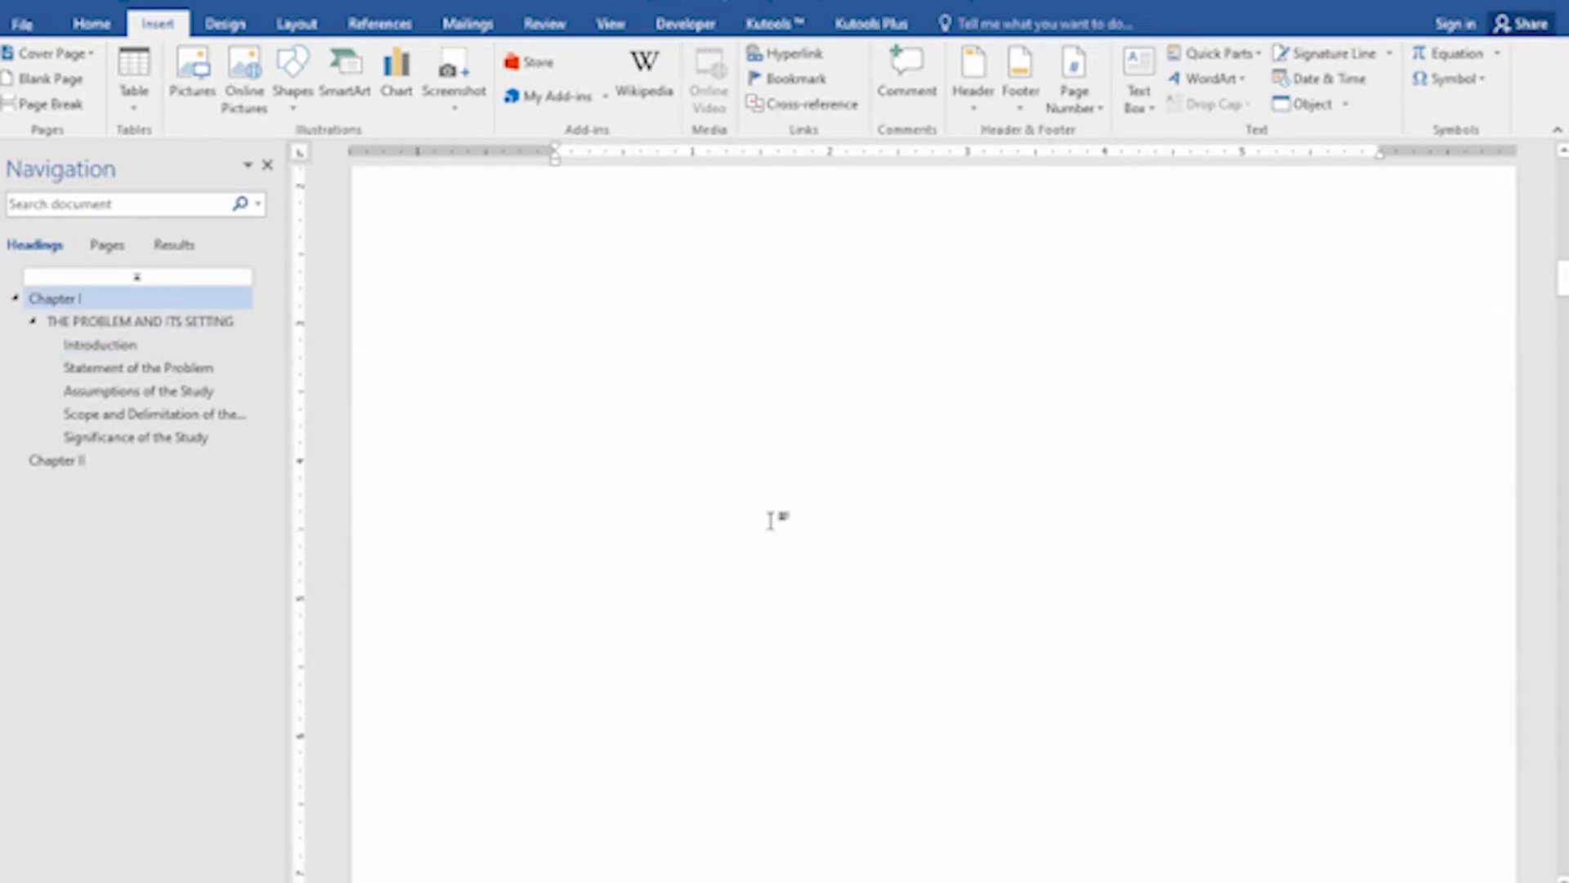
key("BackSpace")
key("BackSpace")
key("BackSpace")
key("BackSpace")
key("BackSpace")
key("BackSpace")
key("BackSpace")
key("BackSpace")
key("BackSpace")
key("BackSpace")
key("BackSpace")
key("BackSpace")
key("BackSpace")
key("BackSpace")
key("BackSpace")
key("BackSpace")
key("BackSpace")
key("BackSpace")
key("BackSpace")
key("BackSpace")
key("Delete")
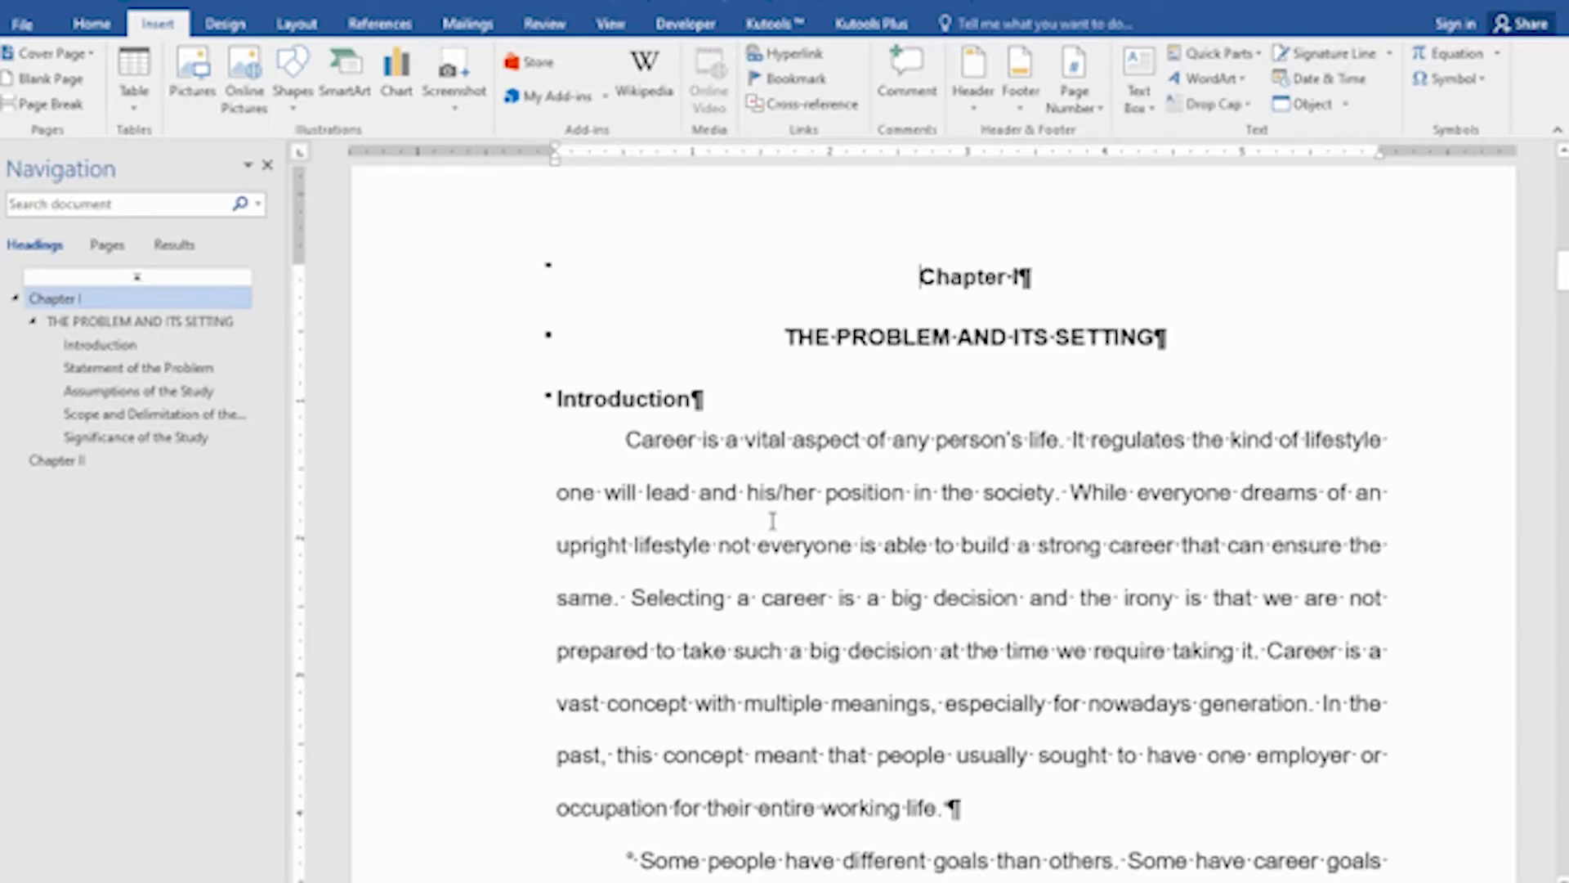
Add empty paragraphs before Chapter I until it moves onto the next page.
scroll(773, 520, "up", 3)
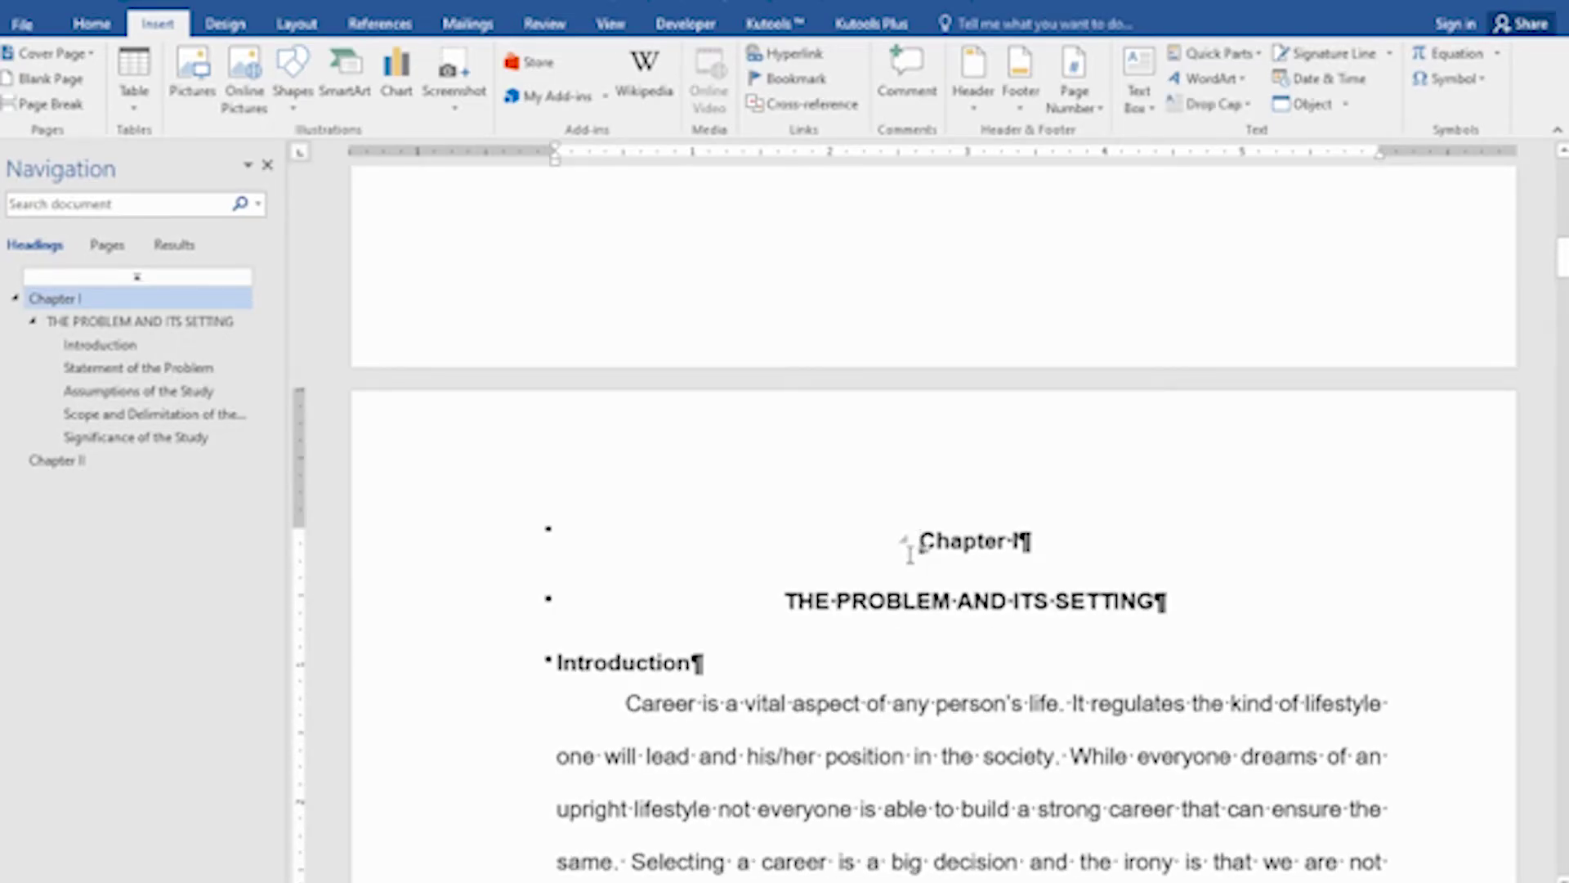
key("Return")
key("Return")
key("Return")
key("Return")
key("Return")
key("Return")
key("Return")
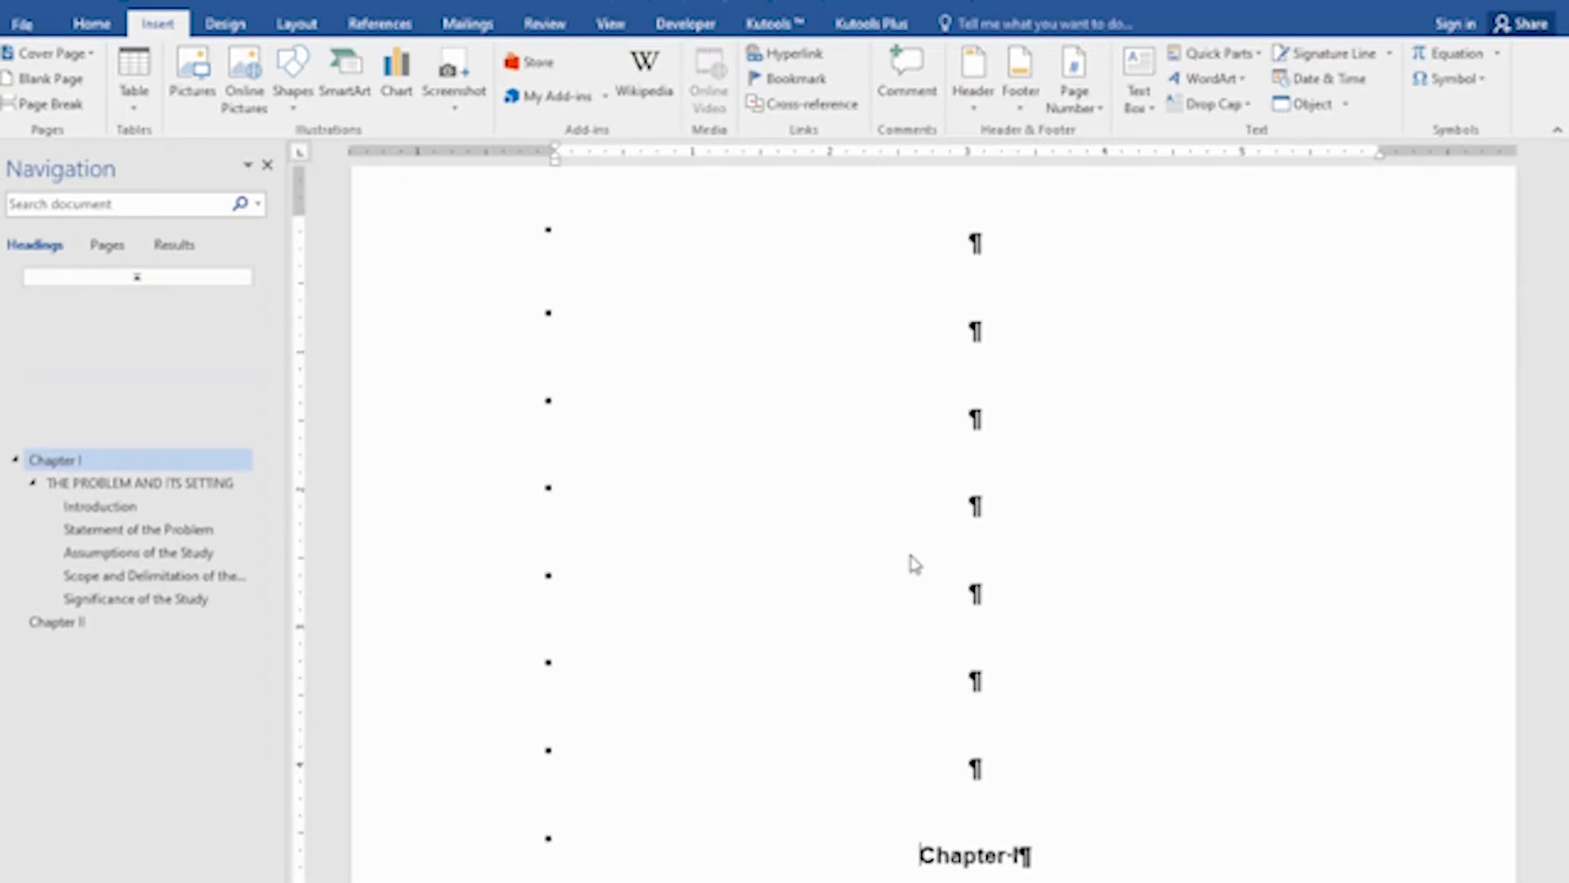
scroll(915, 564, "down", 2)
scroll(935, 543, "down", 2, "ctrl")
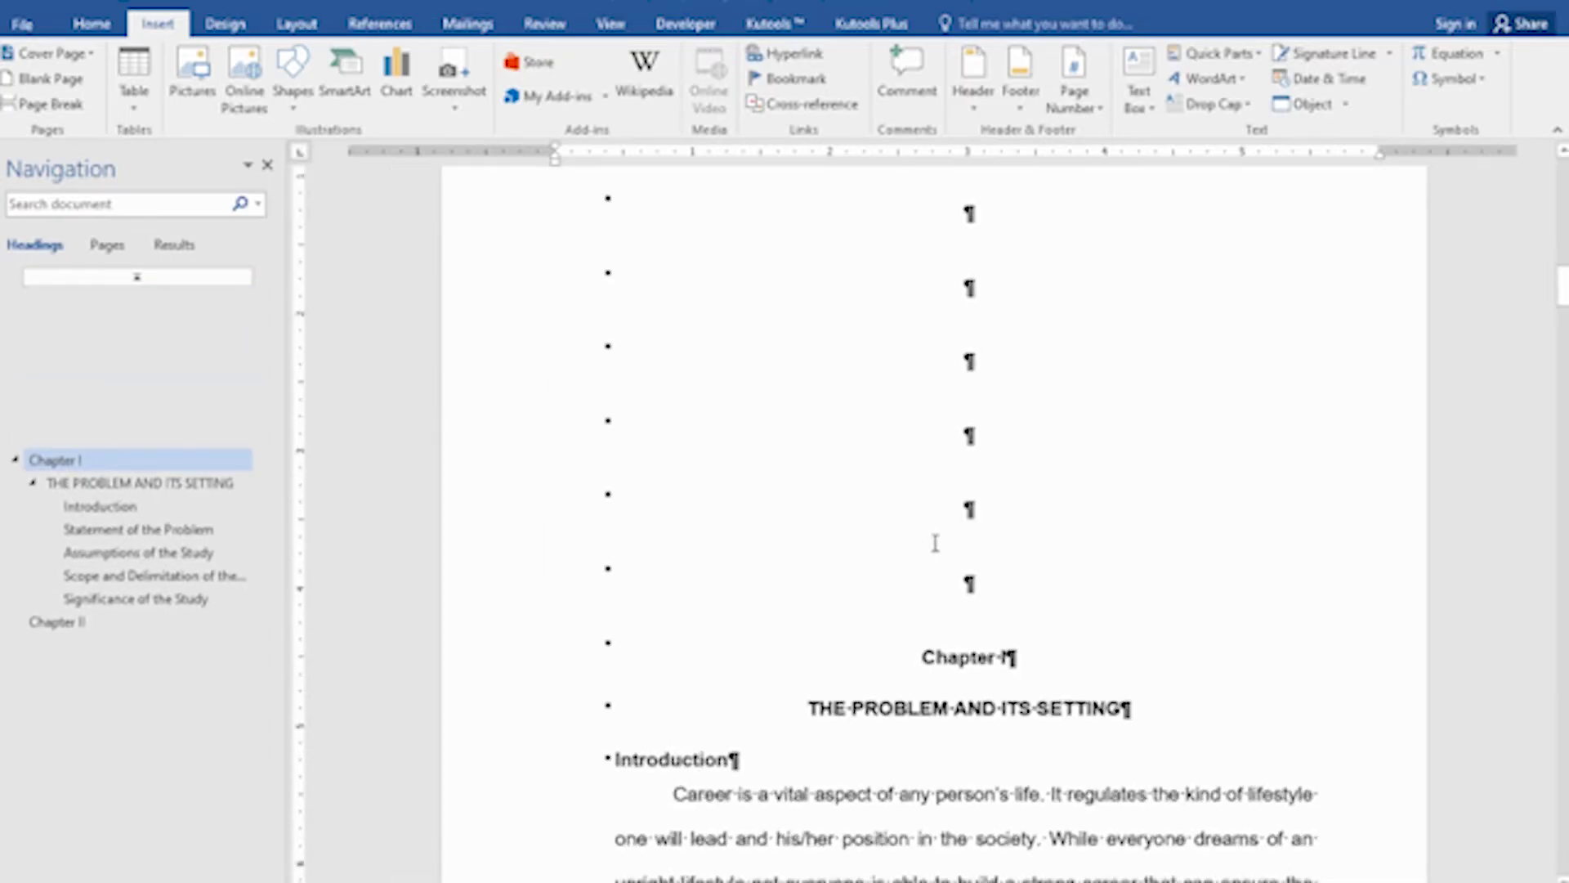
key("Return")
key("Return")
key("Return")
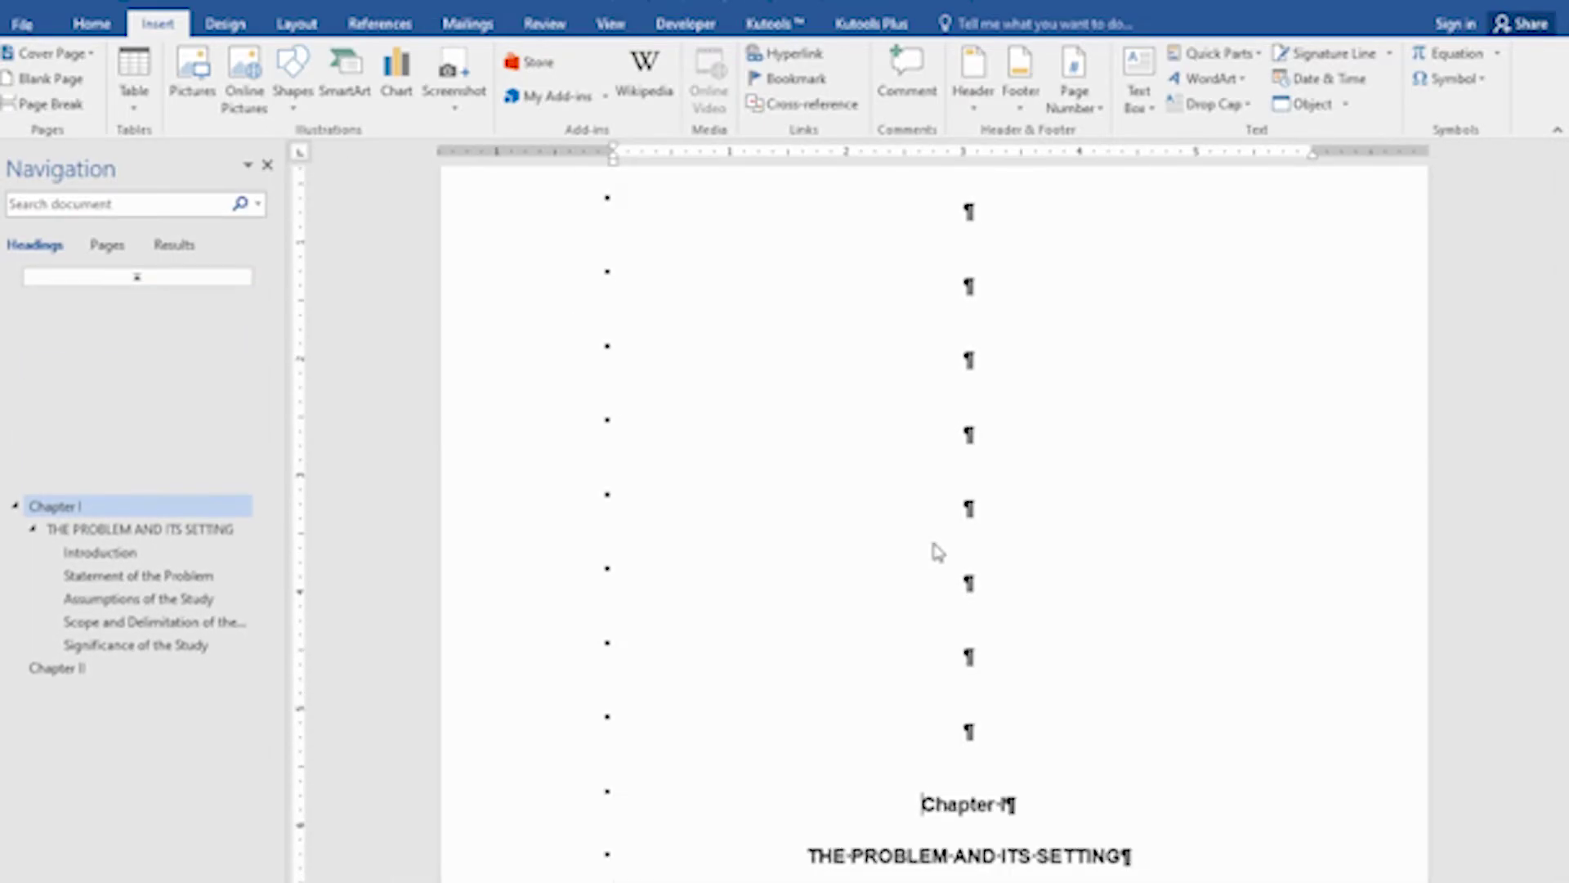
scroll(515, 538, "down", 2)
scroll(670, 526, "down", 5)
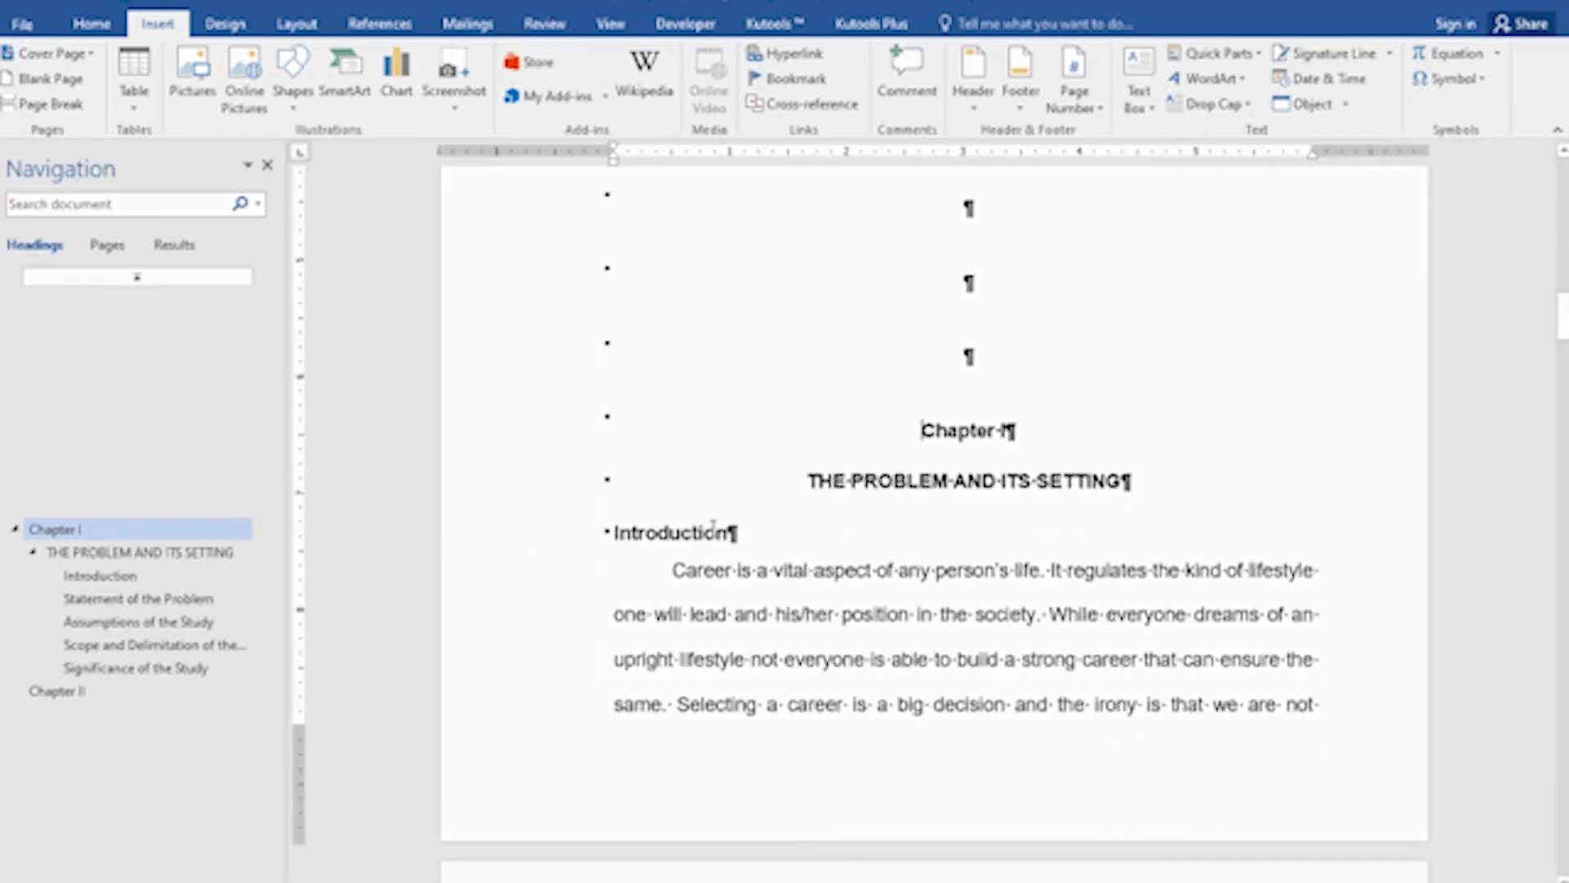
key("Return")
key("Return")
key("Return")
key("Return")
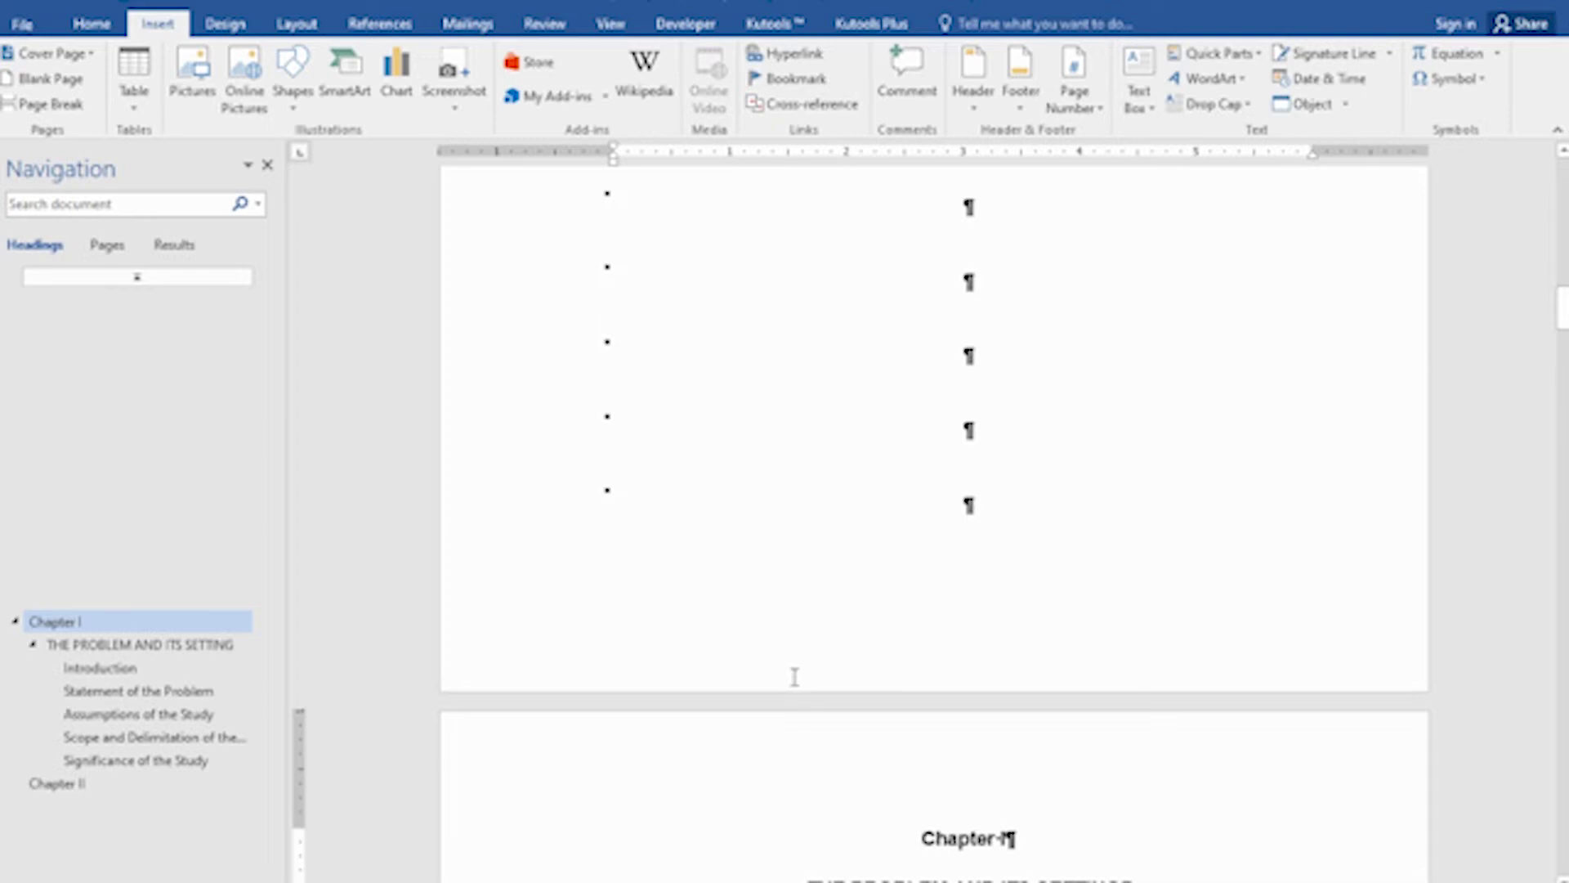
scroll(889, 780, "down", 2)
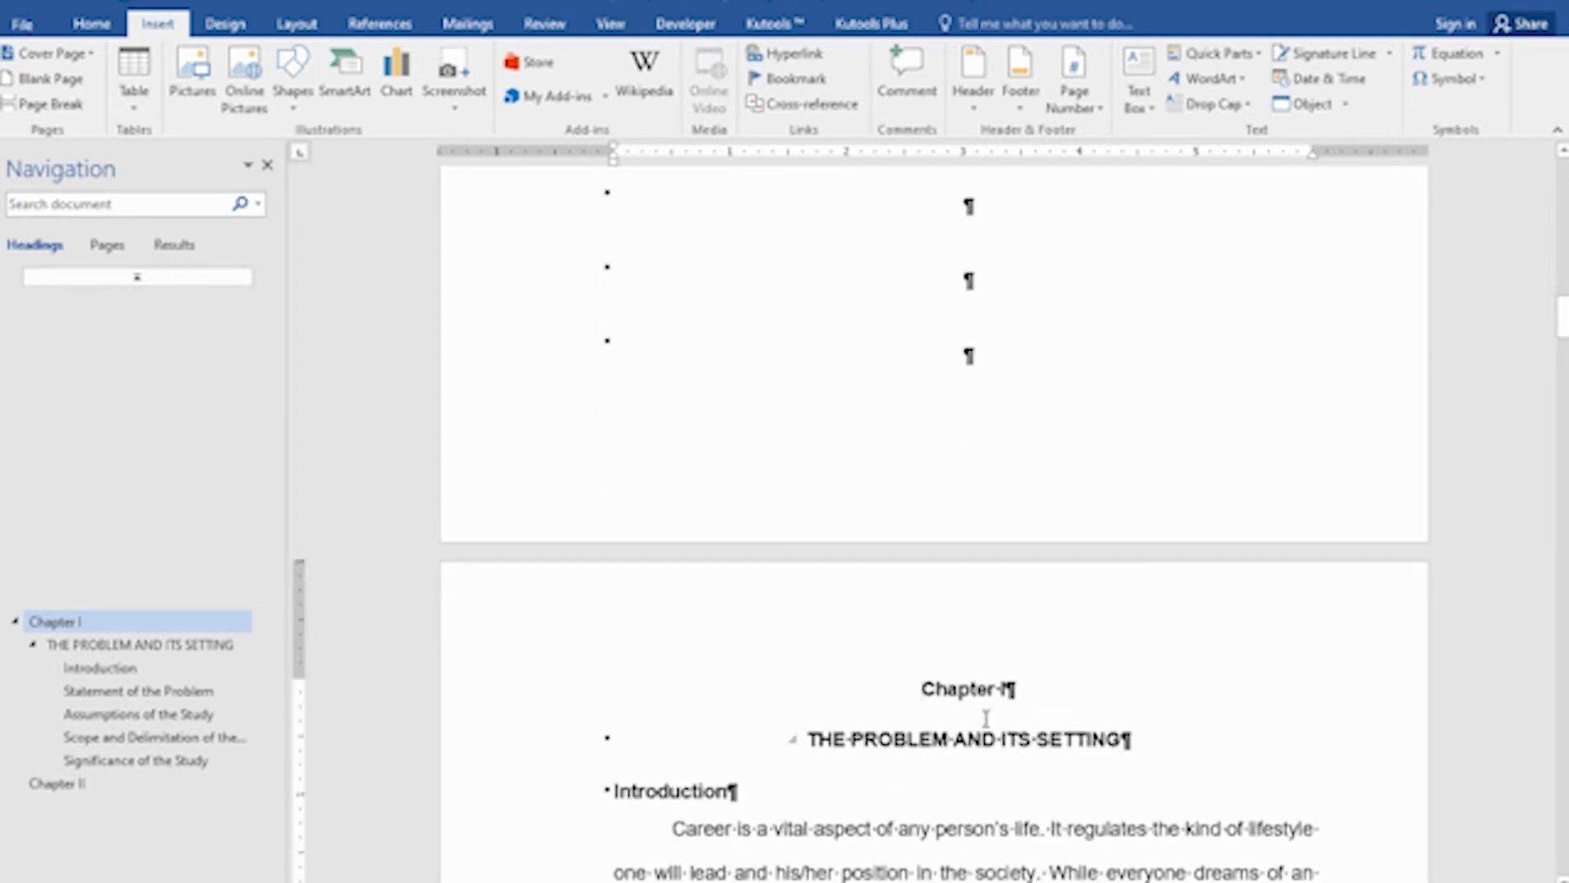
key("Return")
key("Return")
key("Return")
key("Return")
key("Return")
key("Return")
key("Up")
key("Up")
key("Up")
key("Up")
key("Up")
key("Up")
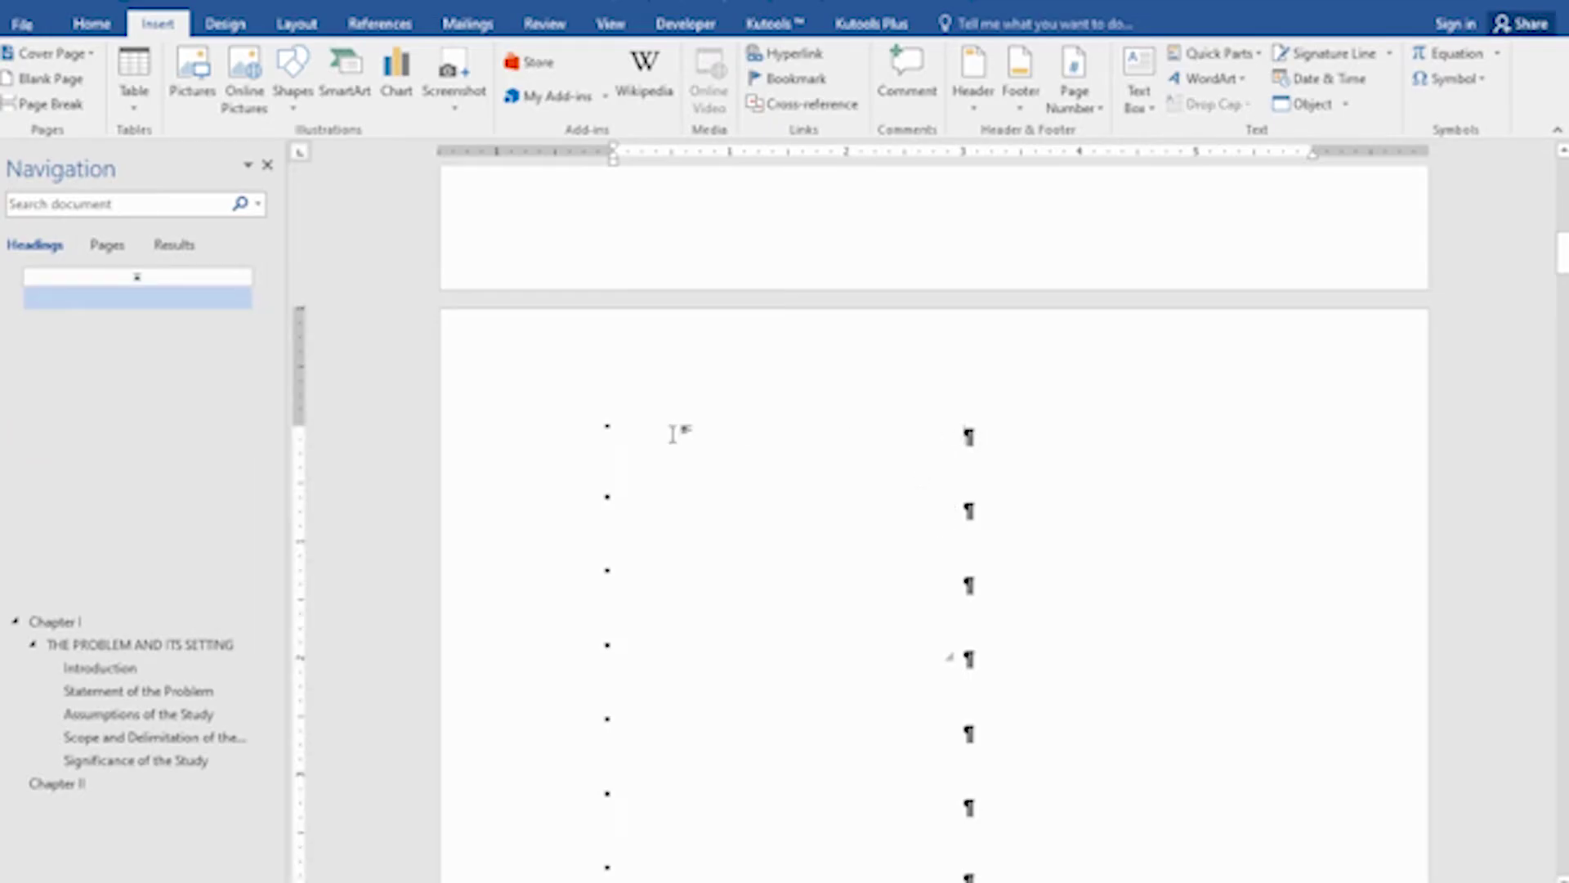
Type four lines of test text above Chapter I.
type("asdasdklajskdjkalsd")
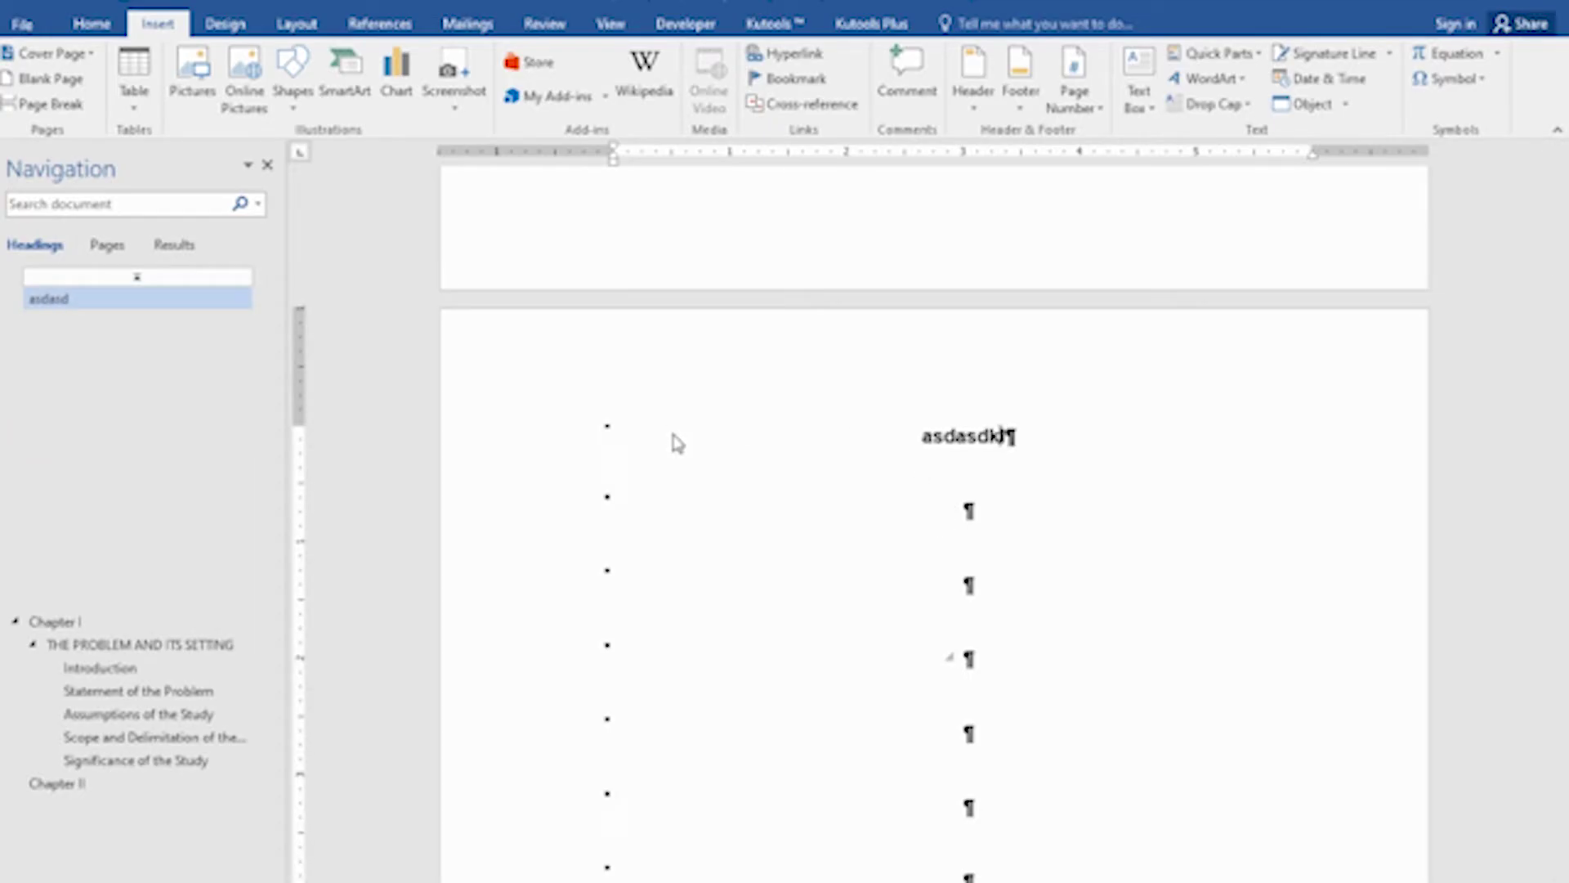
key("Return")
type("aksljdkasd")
key("Return")
type("askldlmkasd")
key("Return")
type("askldkasmd")
key("Return")
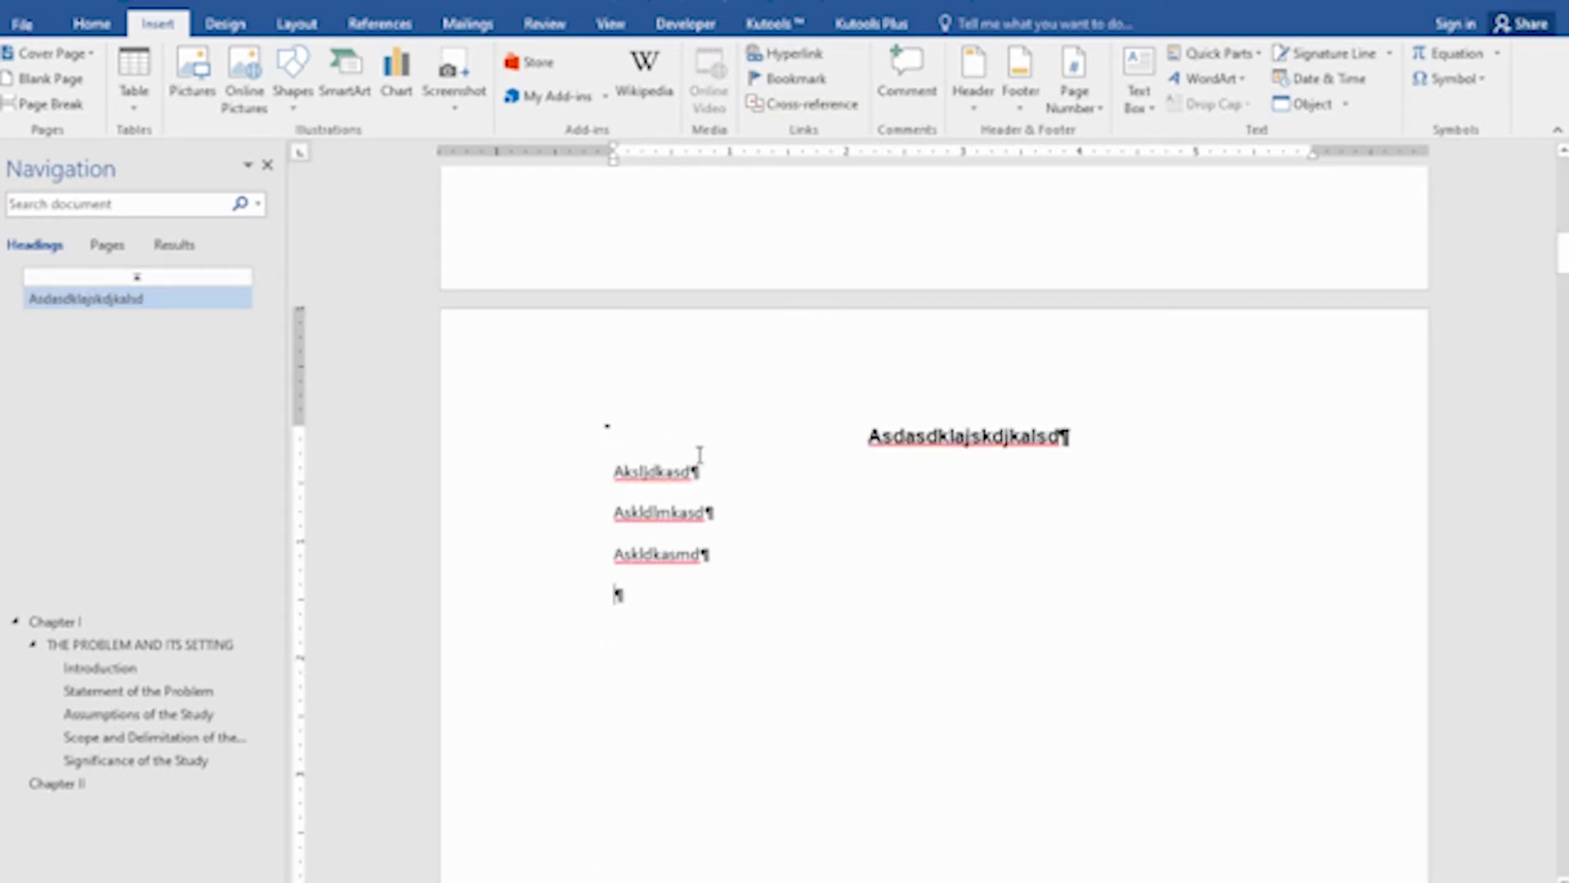
Add more empty lines below the test text.
scroll(757, 494, "down", 3)
scroll(756, 474, "down", 1)
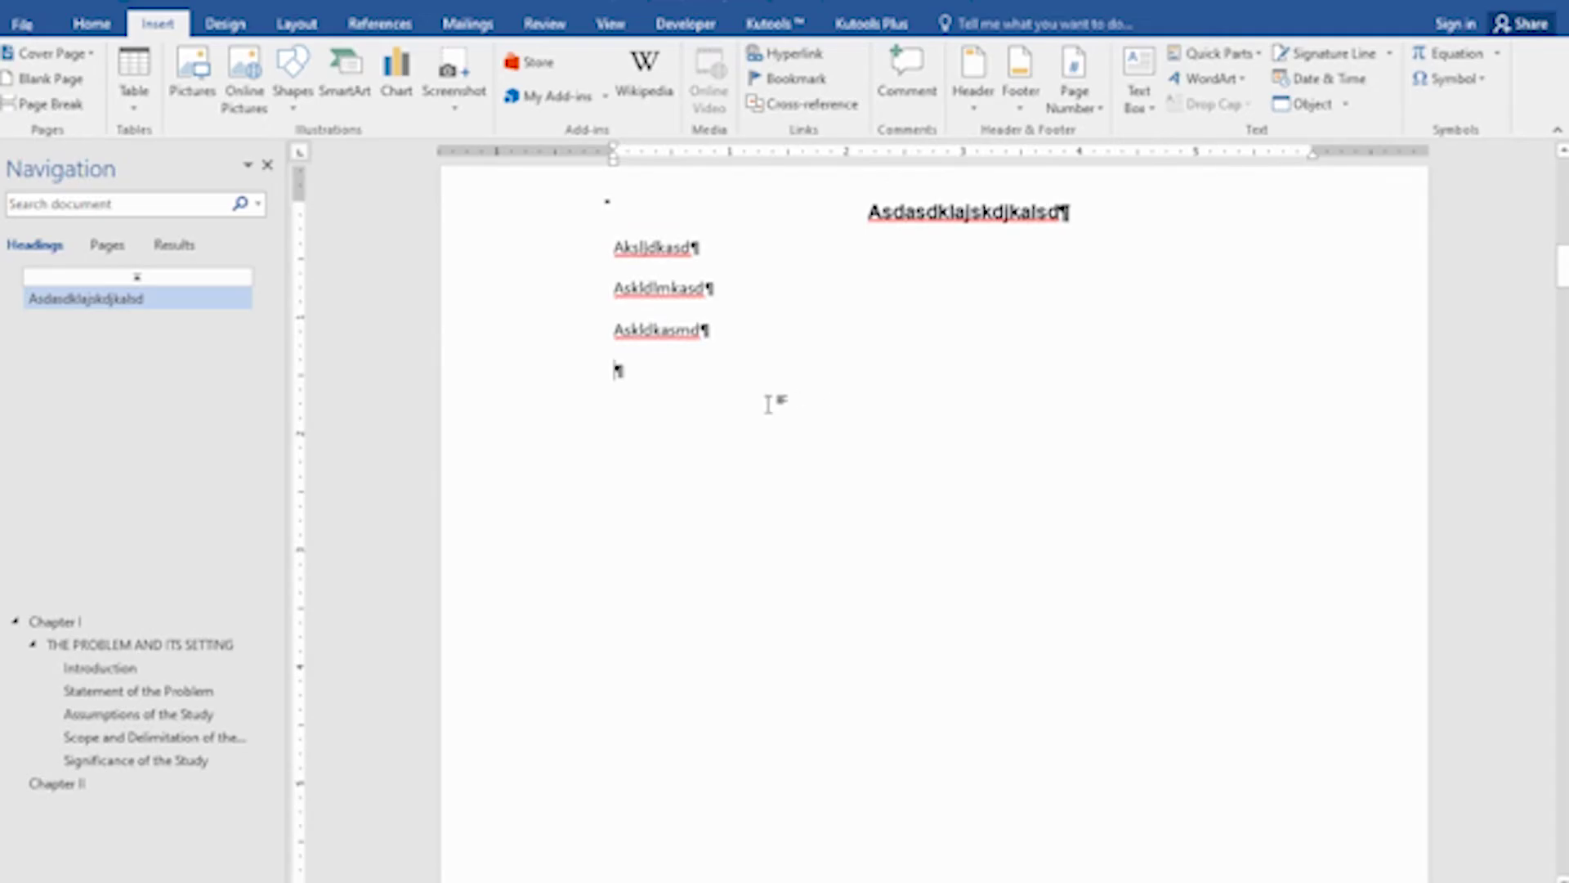
key("Return")
key("Return")
key("Return")
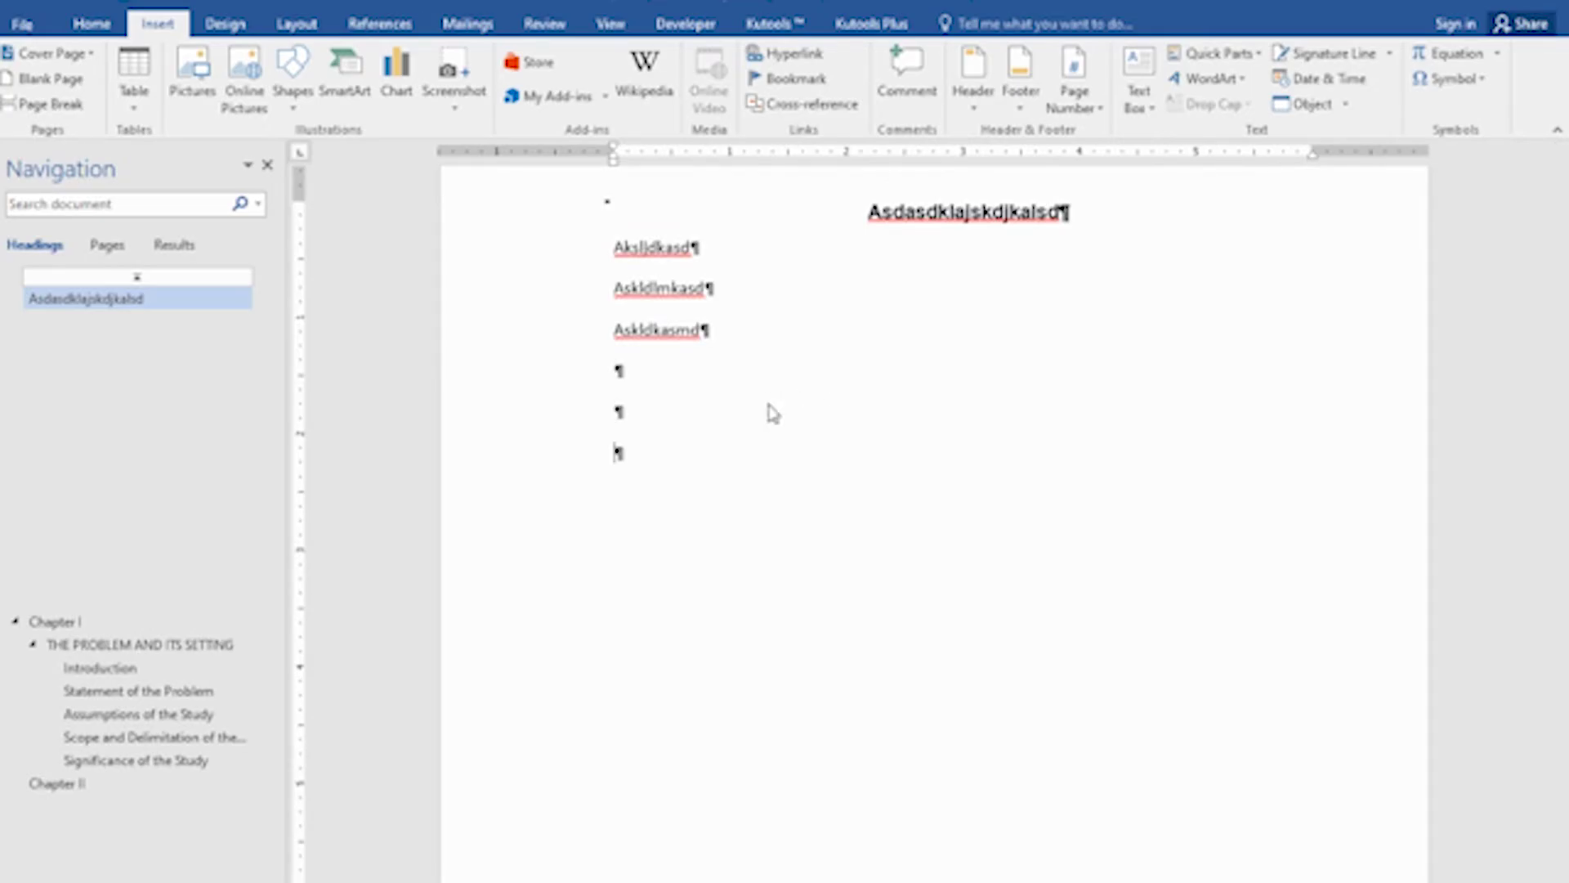
scroll(773, 415, "down", 12)
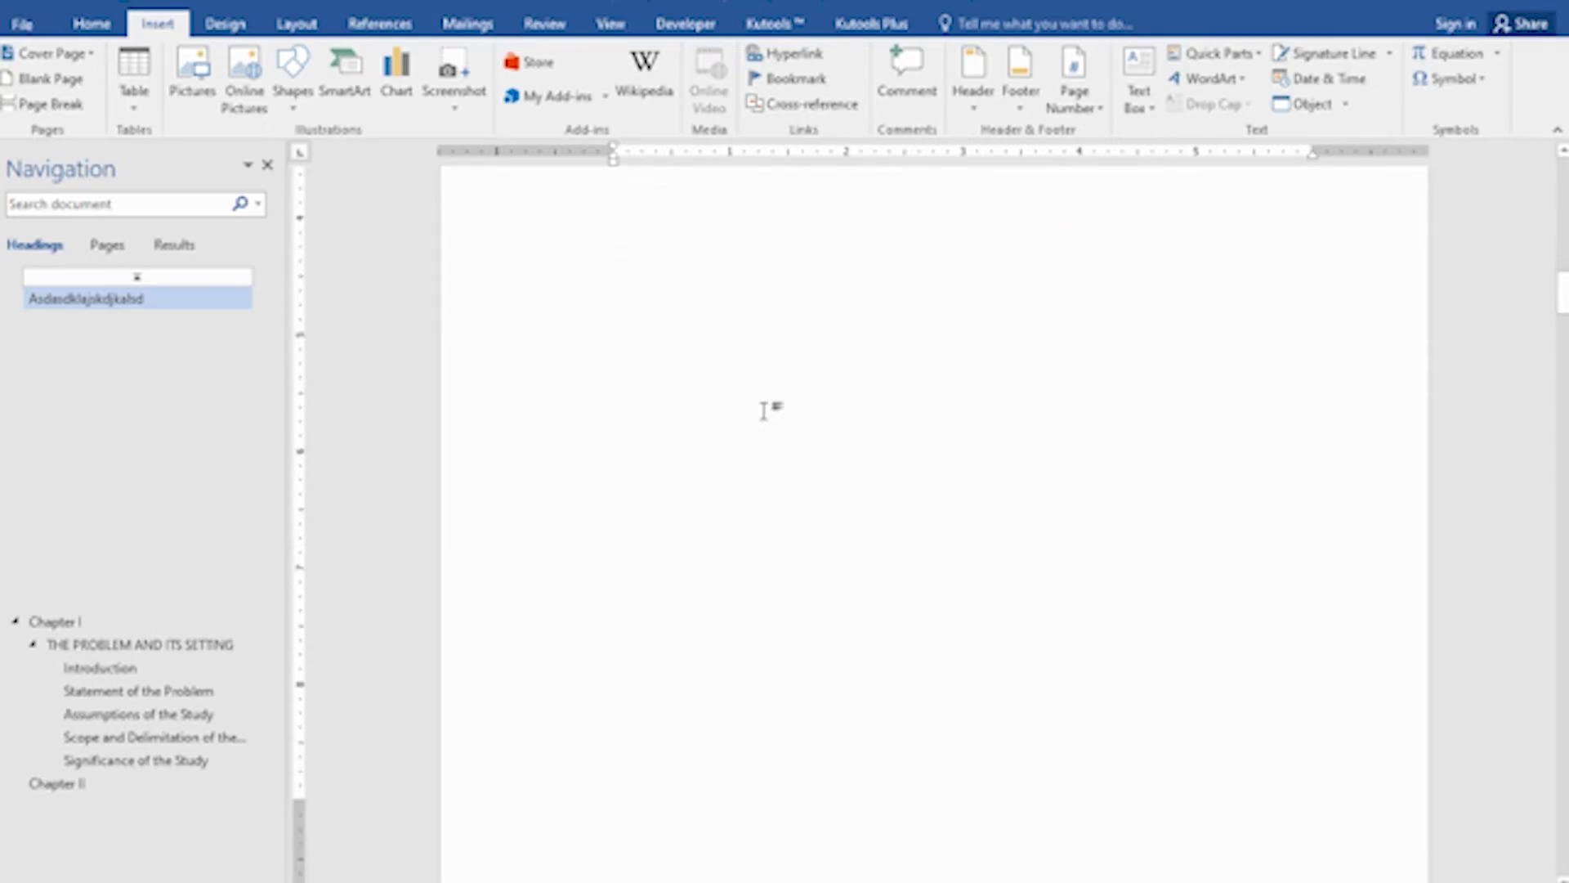
scroll(992, 503, "down", 6)
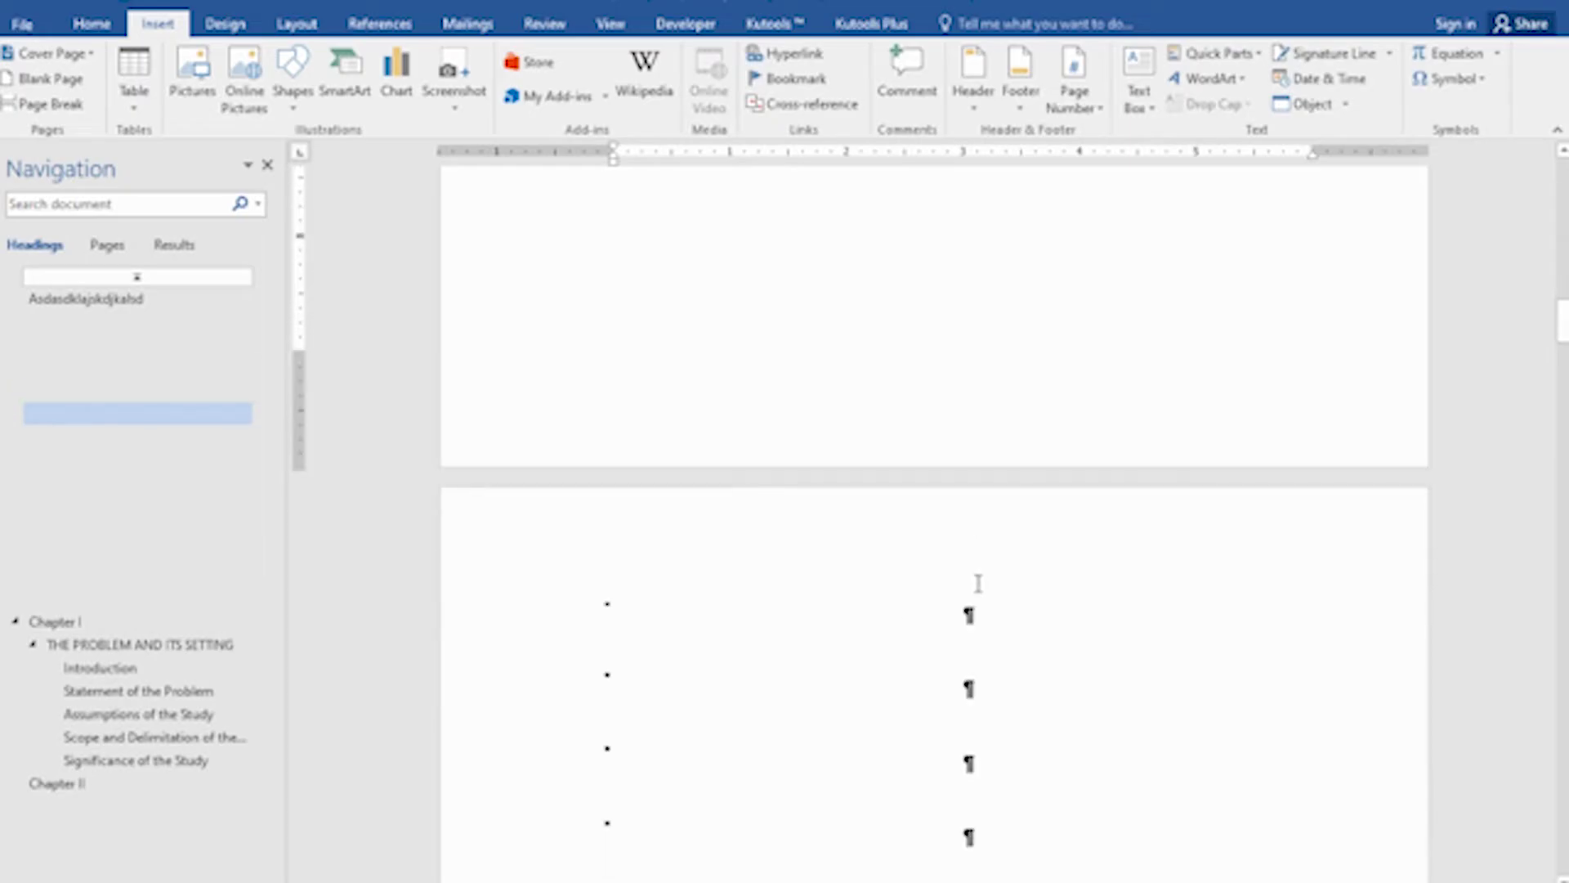
scroll(904, 385, "down", 5)
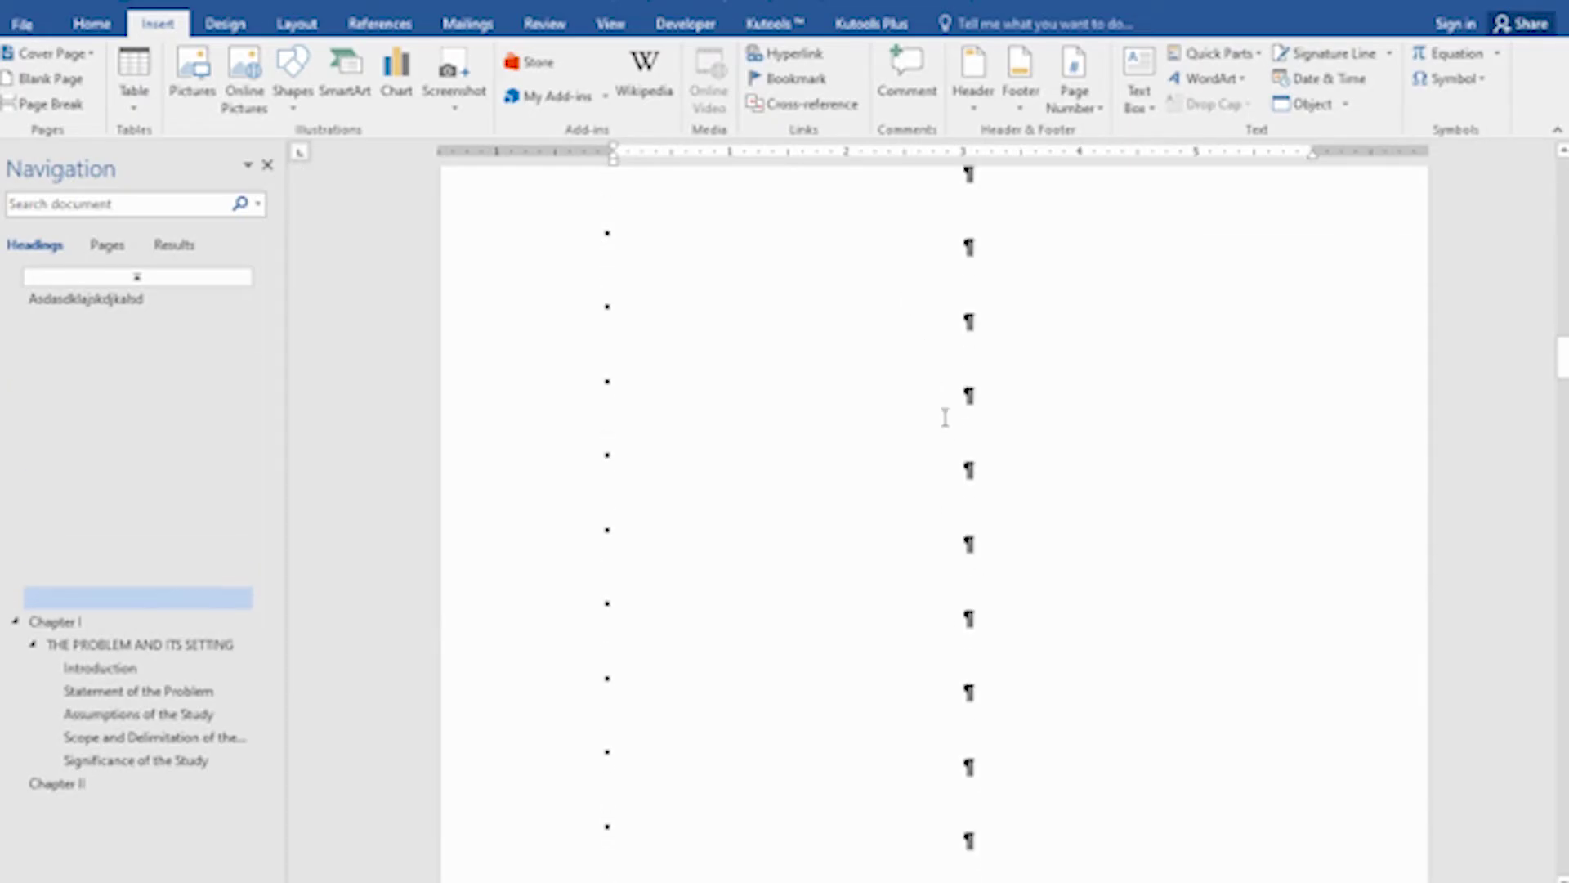
scroll(847, 490, "up", 20)
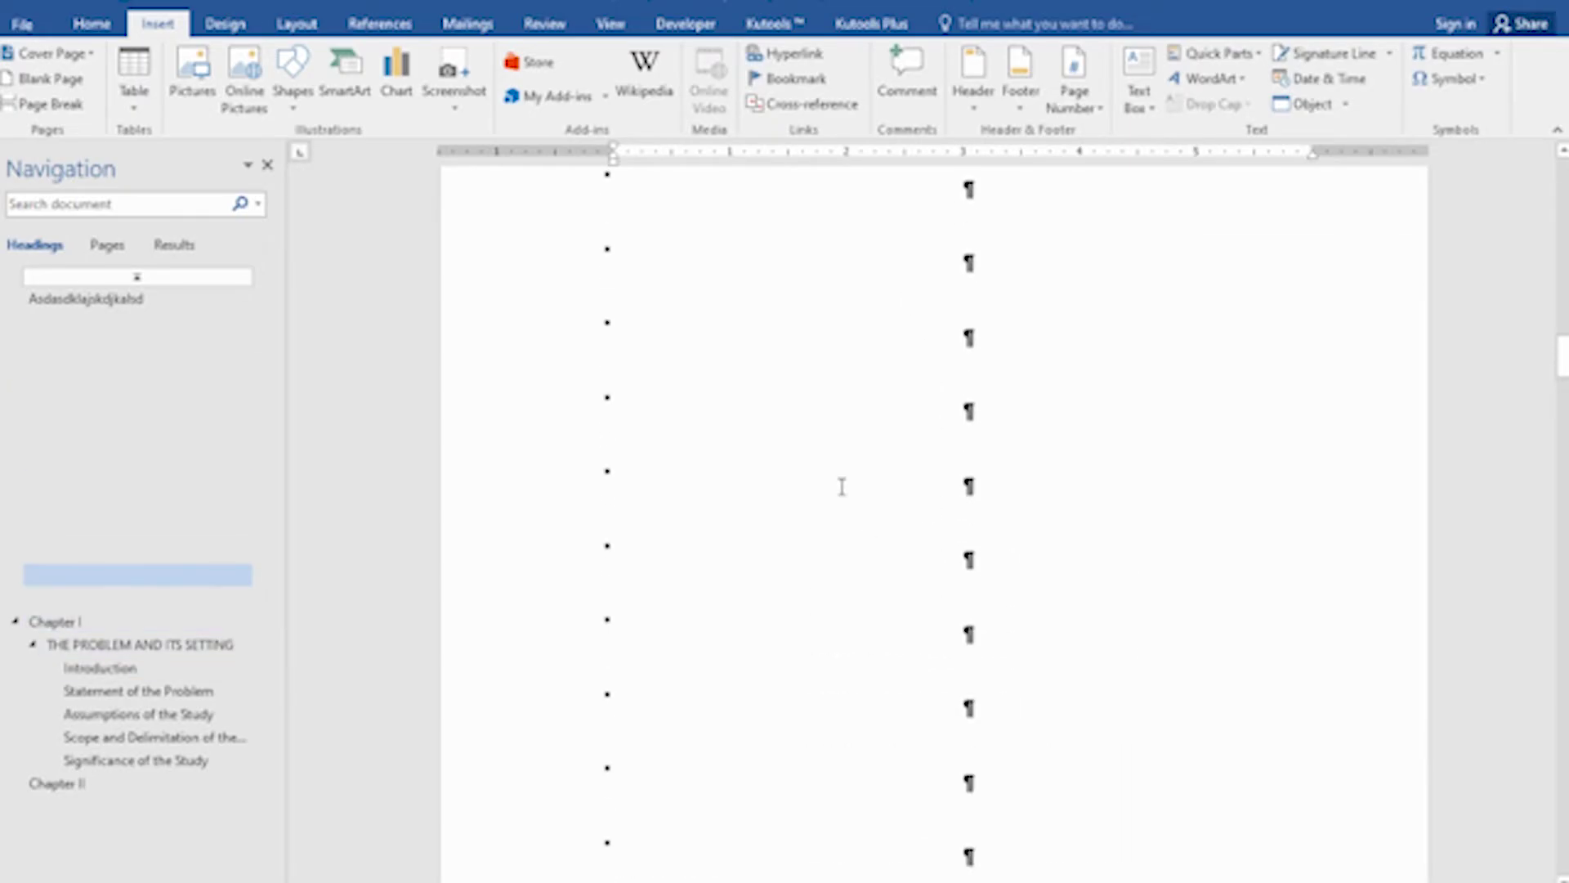
Delete the test lines and empty paragraphs so Chapter I tops its page again.
key("ctrl+BackSpace")
key("ctrl+BackSpace")
key("ctrl+BackSpace")
key("ctrl+BackSpace")
key("ctrl+BackSpace")
key("ctrl+BackSpace")
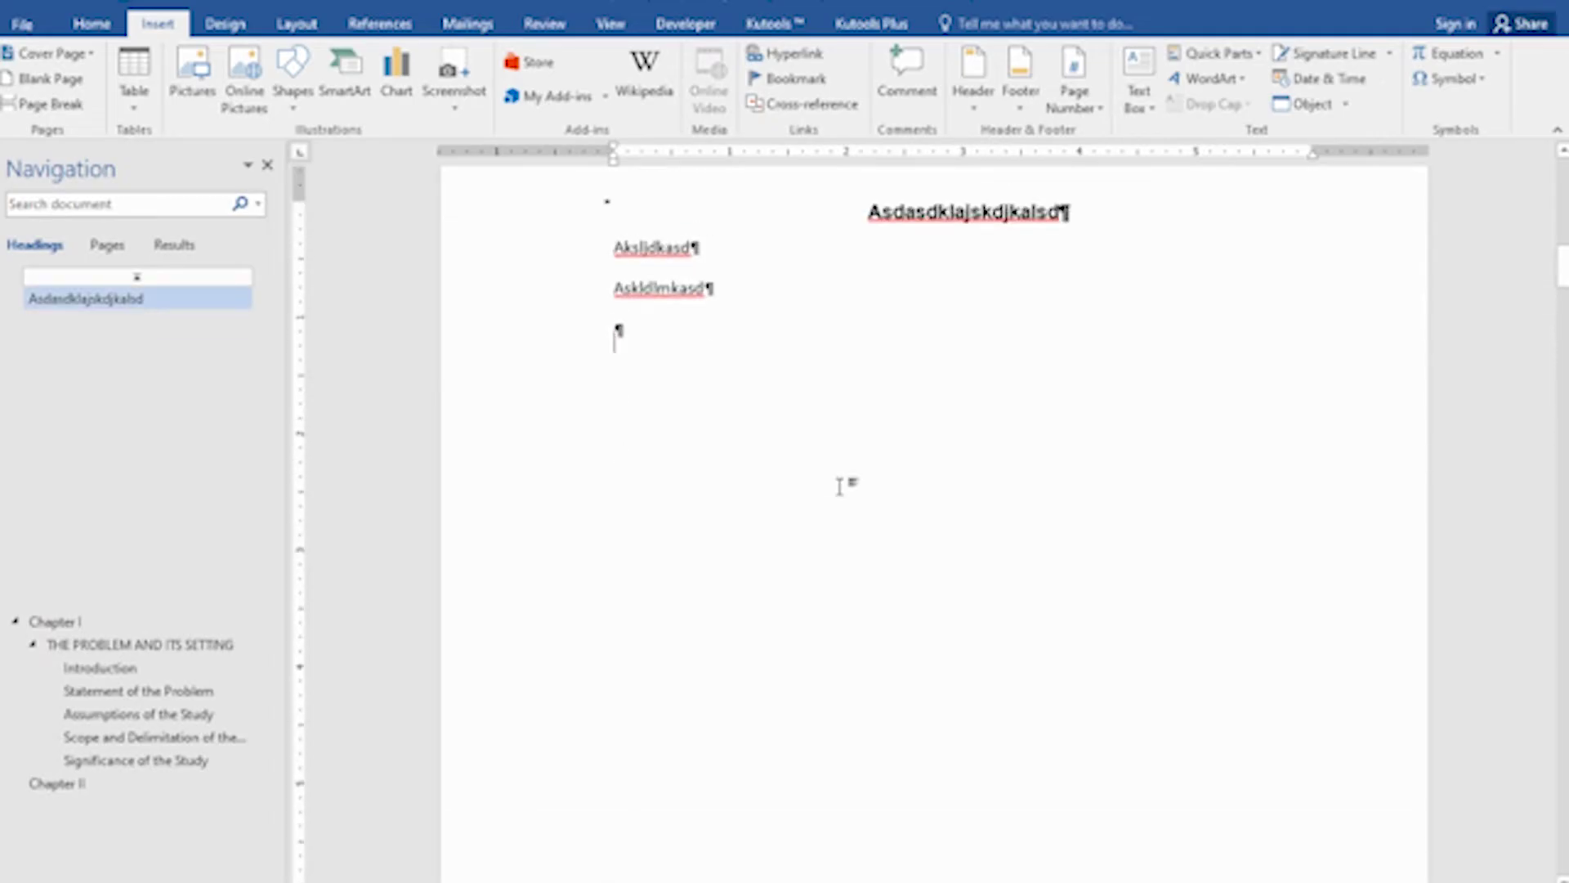
key("ctrl+BackSpace")
key("ctrl+BackSpace")
key("ctrl+BackSpace")
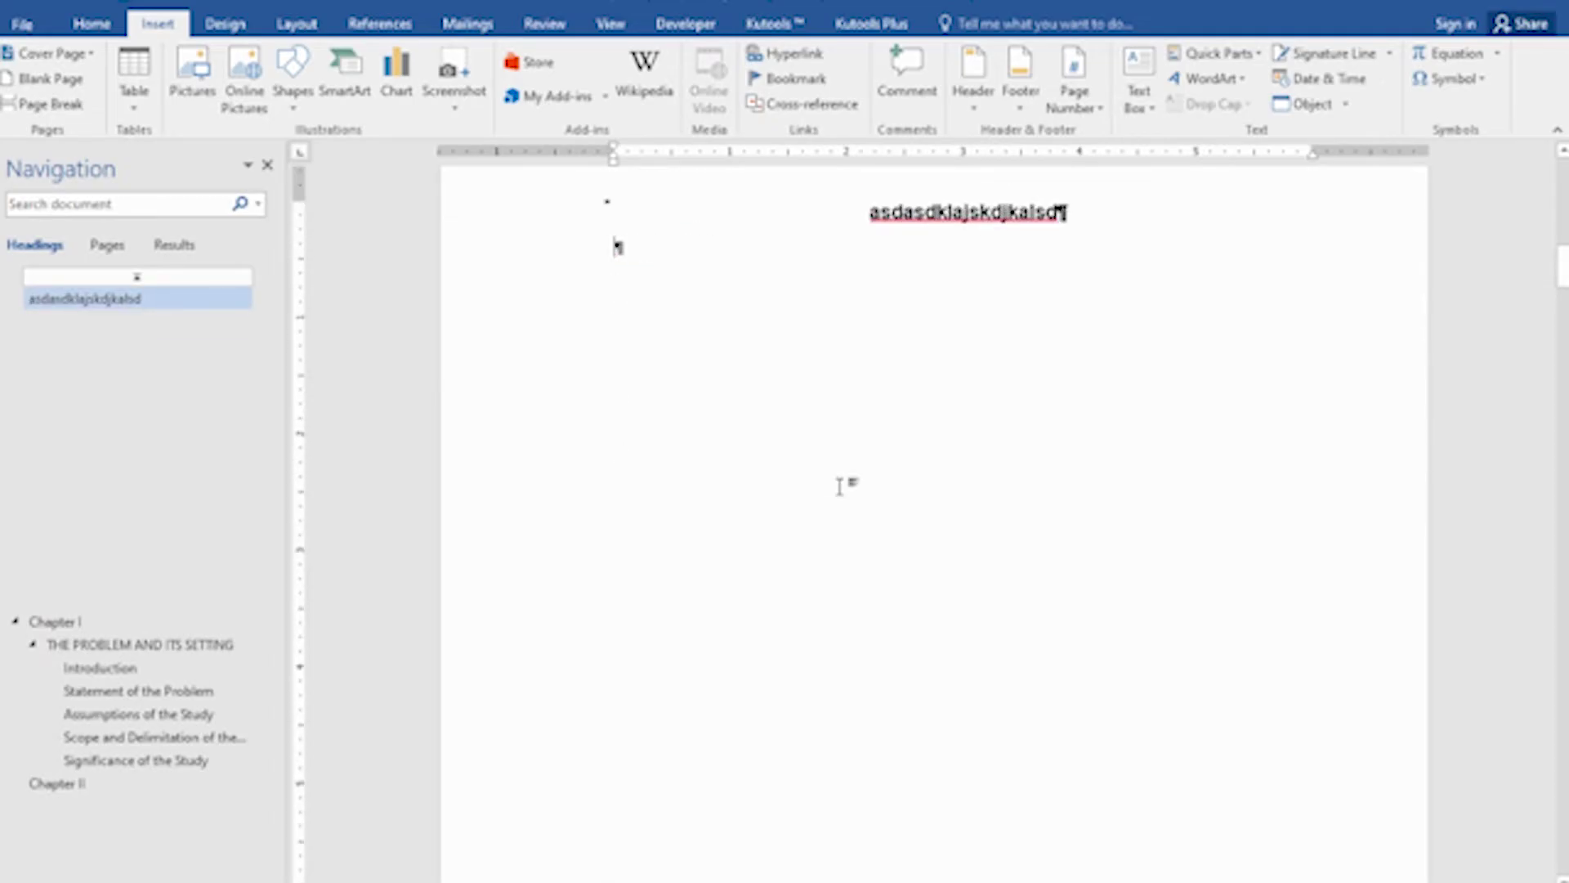
key("Delete")
key("Delete")
key("Delete")
key("Delete")
key("Delete")
key("Delete")
key("Delete")
key("Delete")
key("Delete")
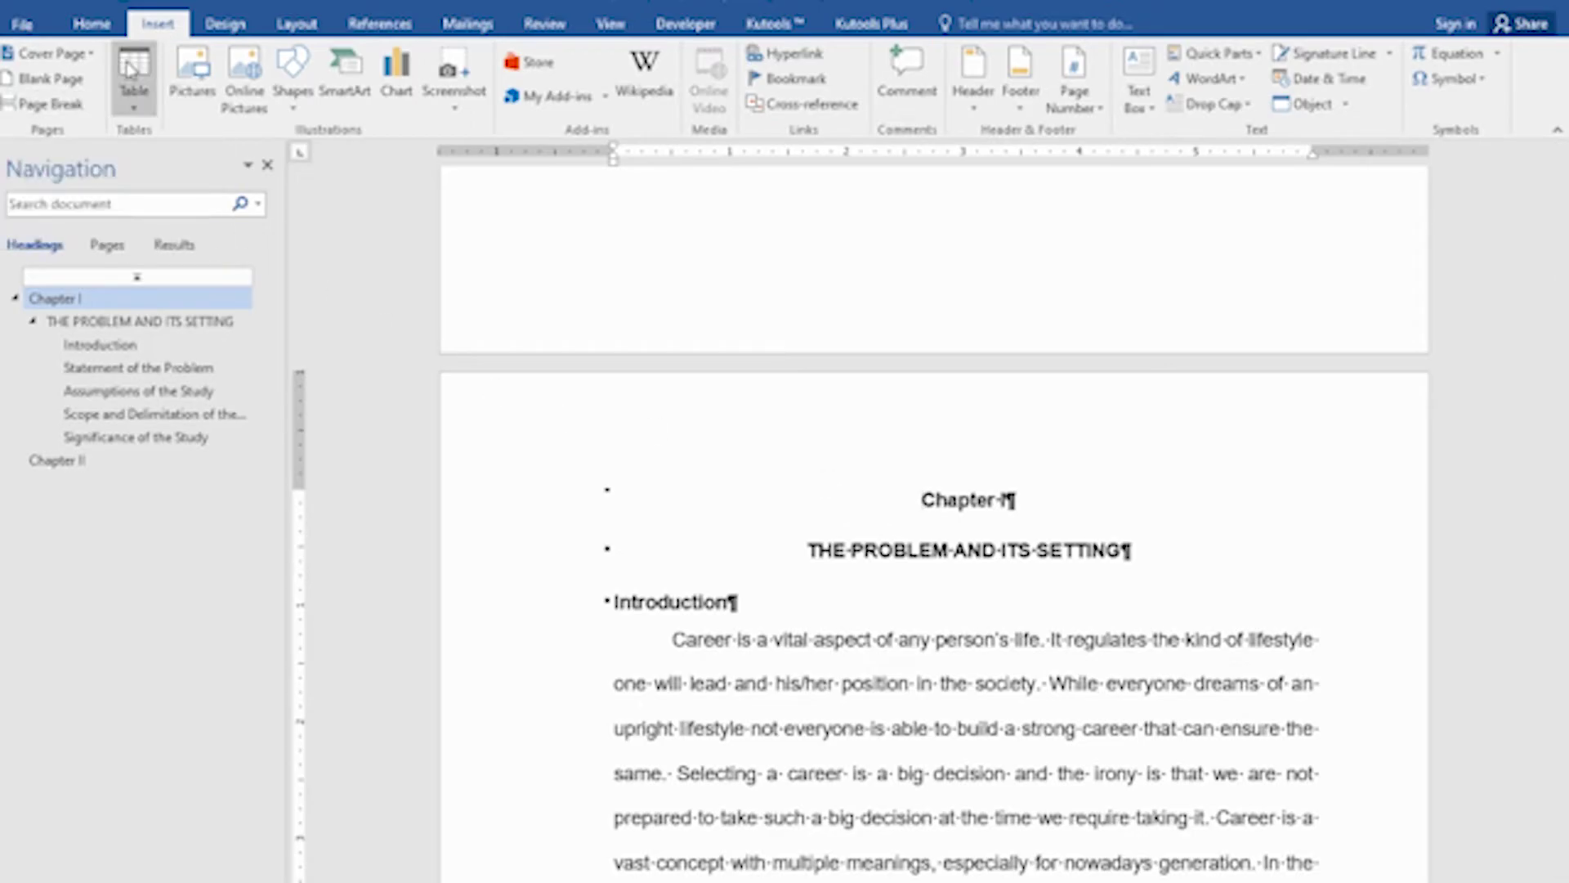
Insert a Page Break before Chapter I and put the caret on the break line.
left_click(67, 116)
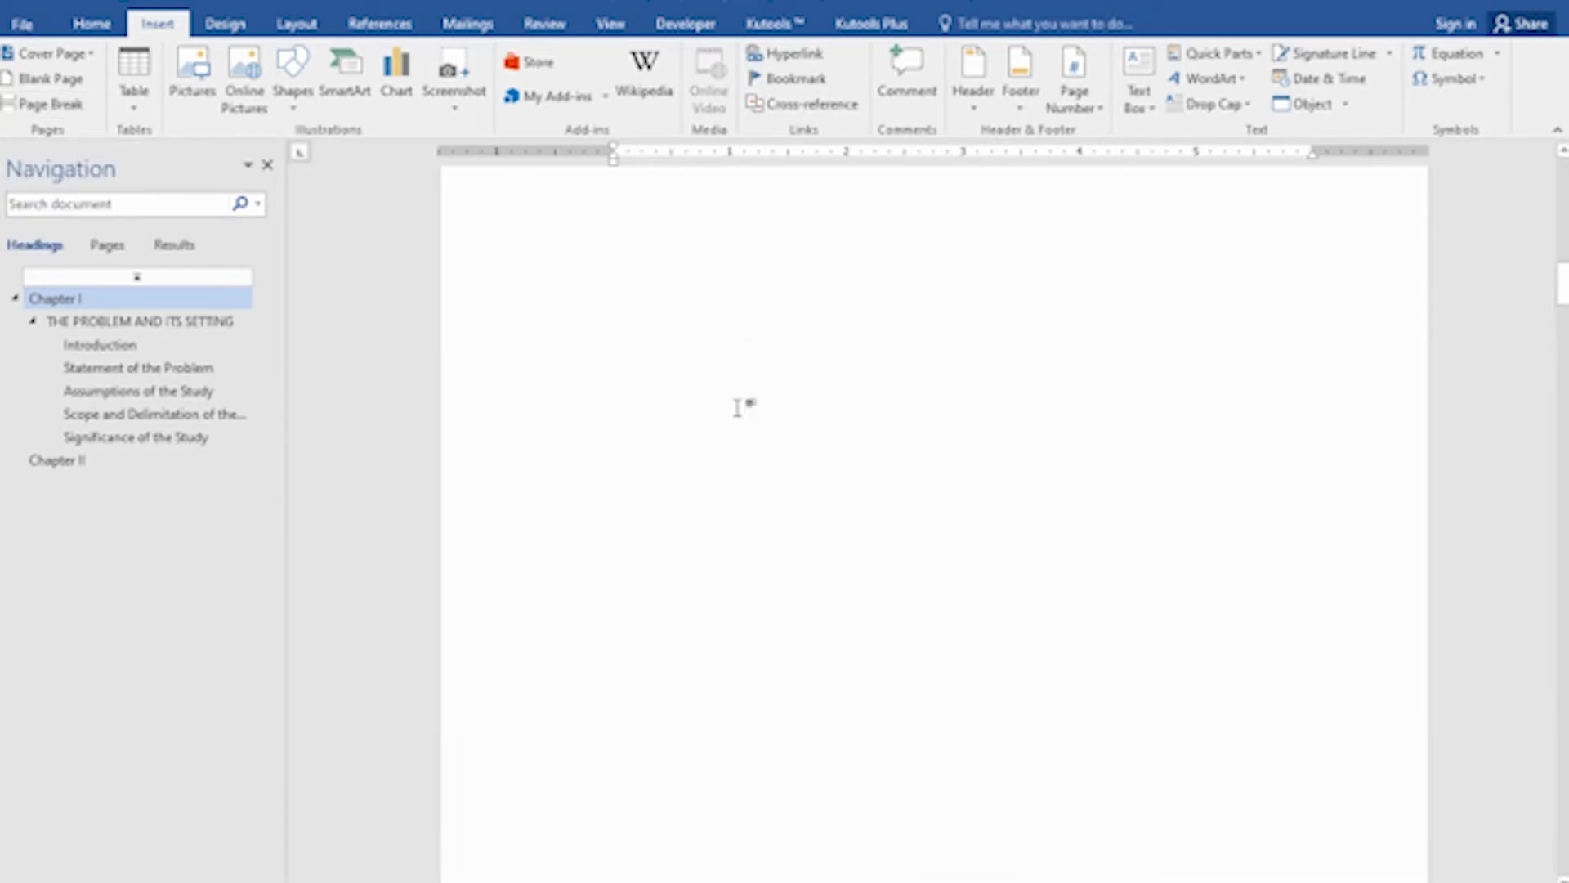
scroll(707, 400, "up", 3)
left_click(616, 446)
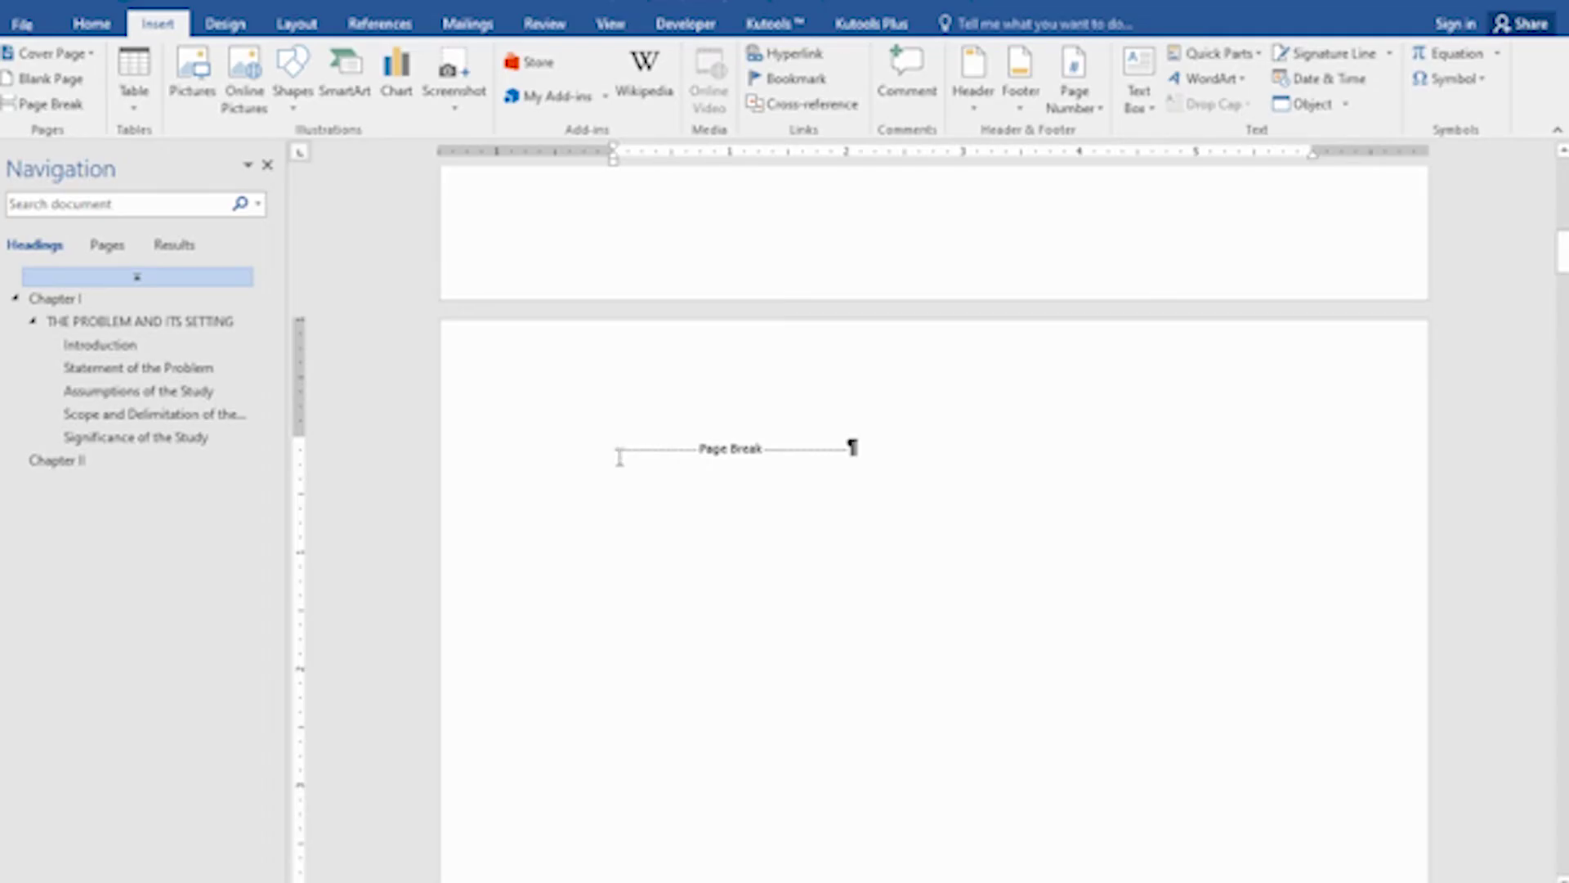
scroll(654, 447, "up", 3)
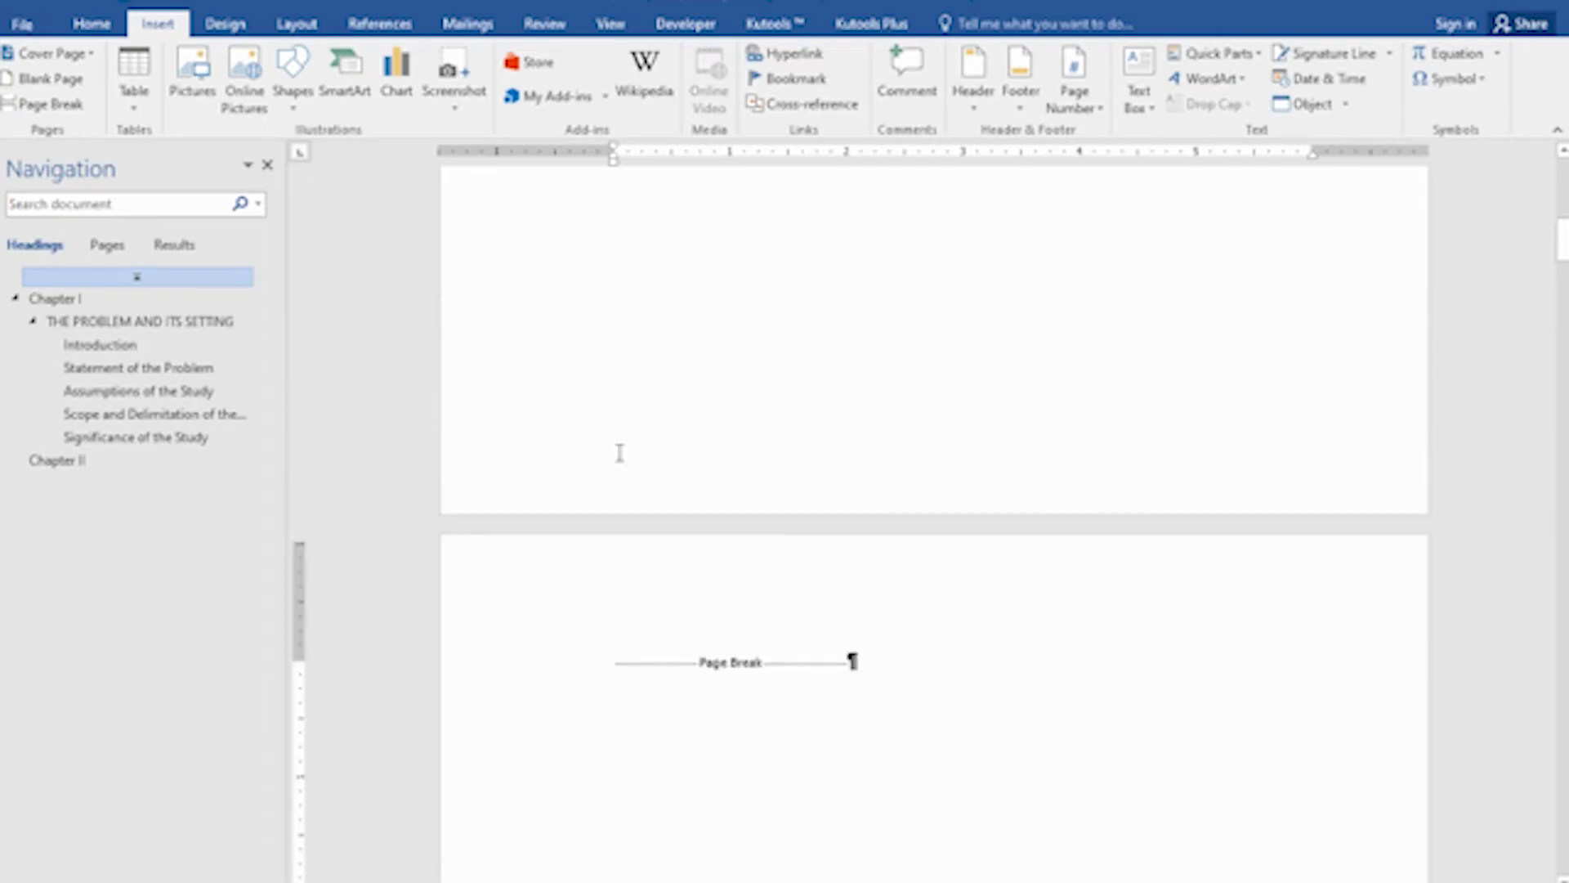
scroll(756, 725, "up", 4)
scroll(764, 720, "down", 5)
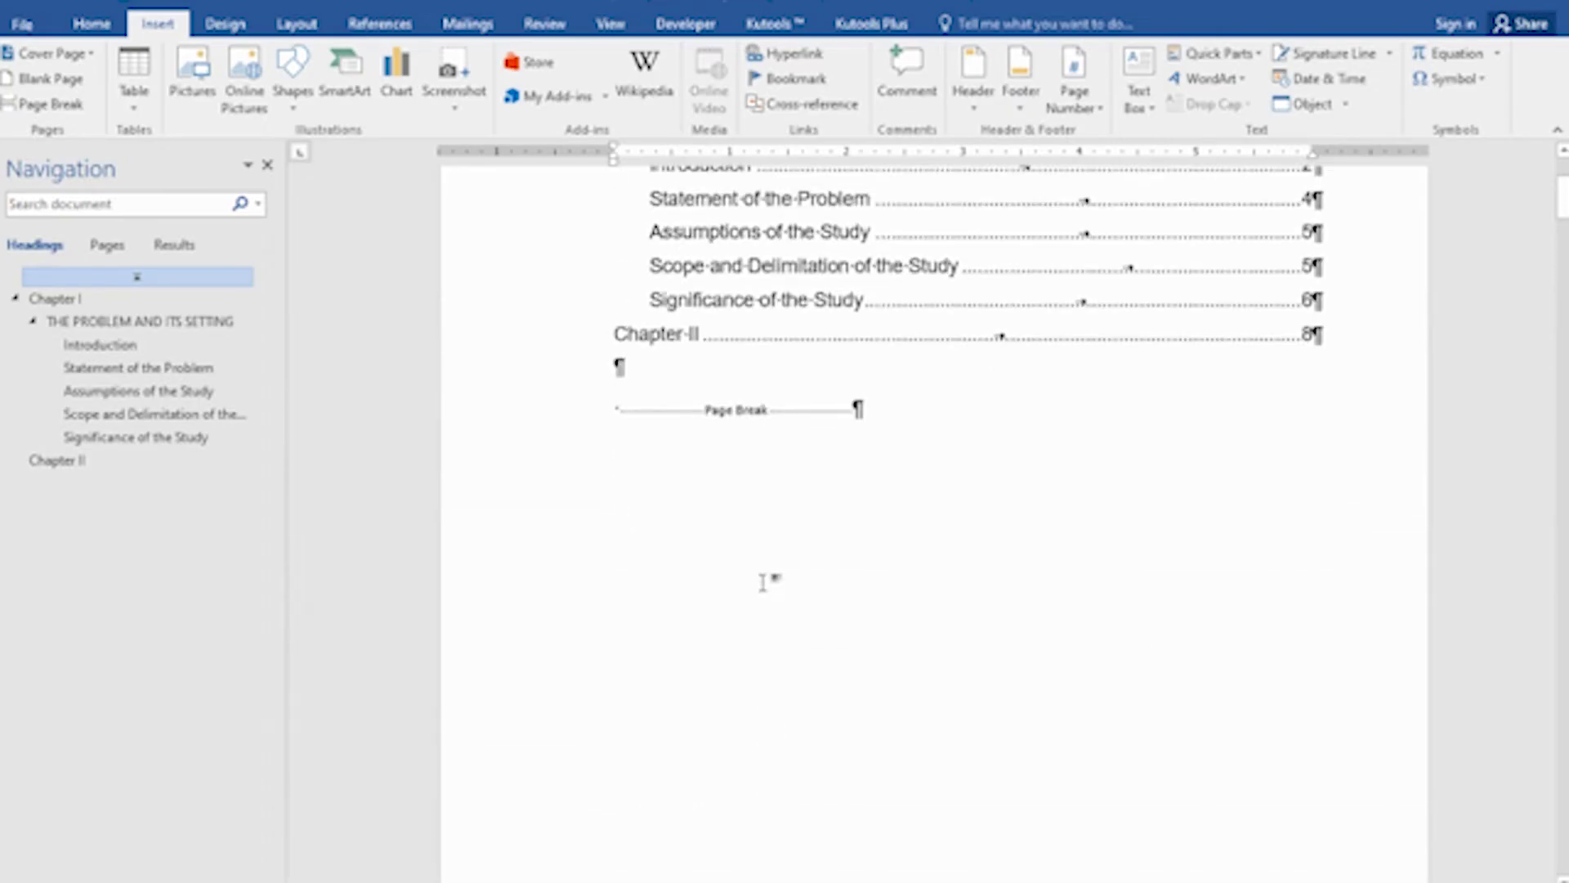
scroll(758, 531, "up", 5)
scroll(687, 695, "down", 2)
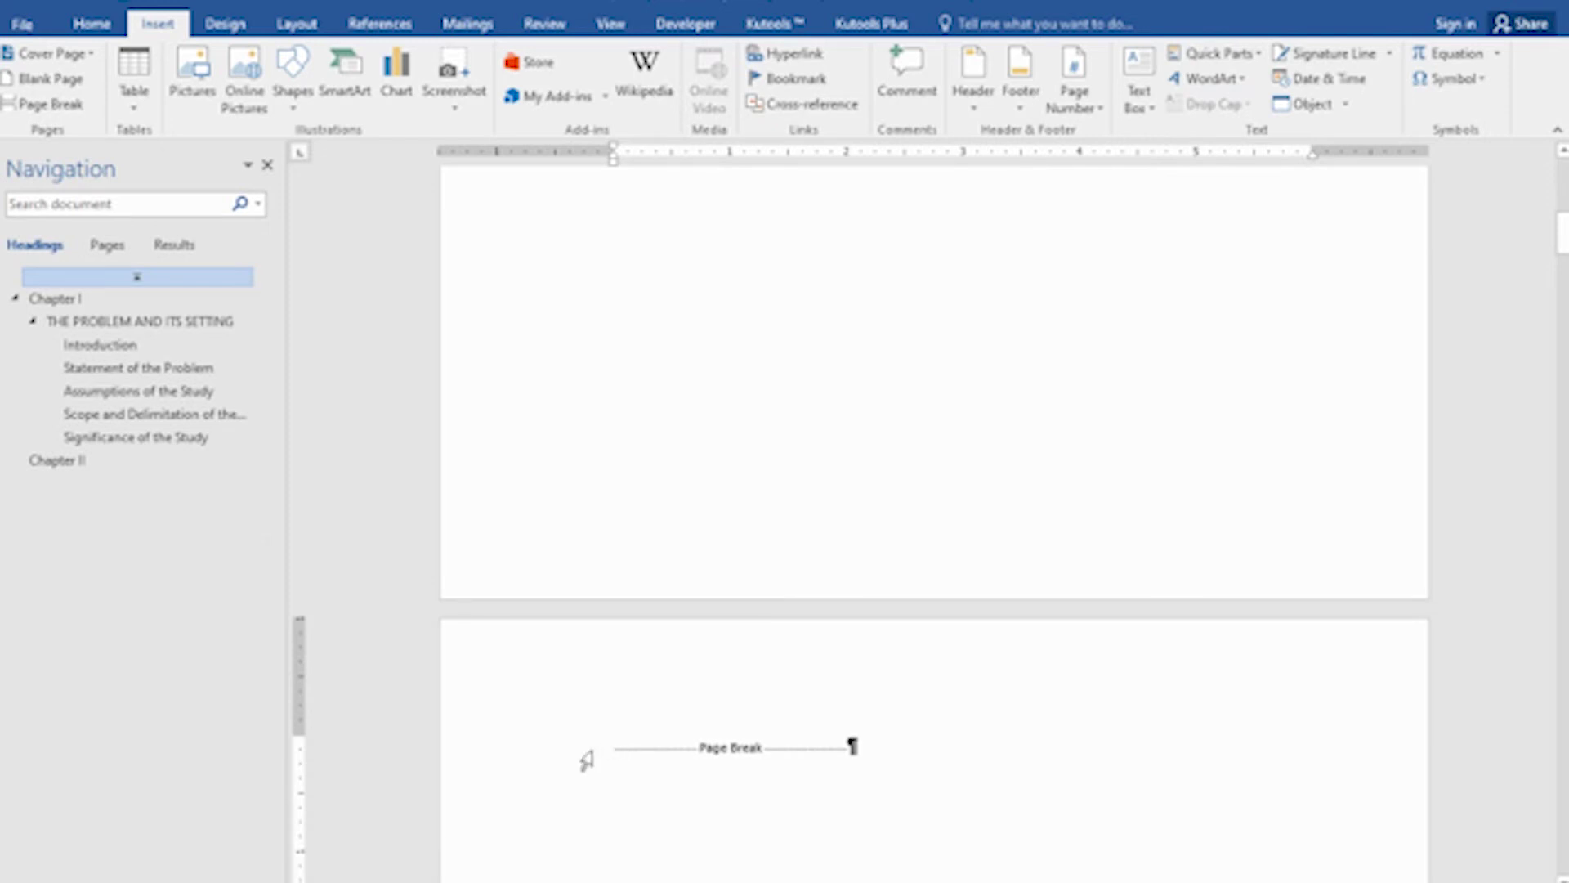
Type 'Abstract' on its own line above the page break and select it.
type("alksjdkajsd")
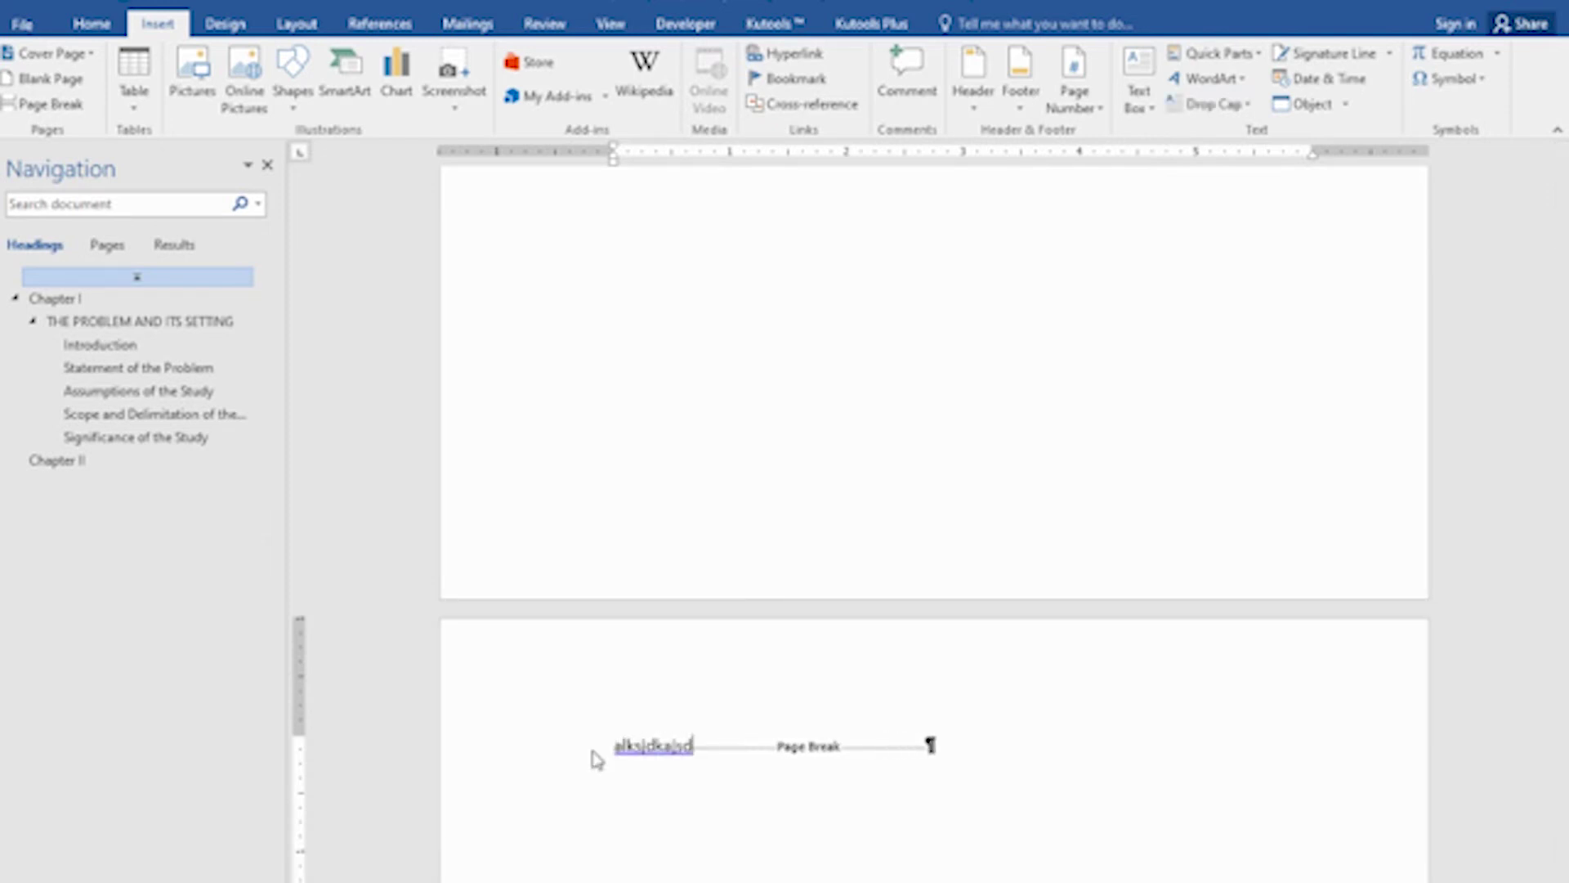
key("BackSpace")
key("BackSpace")
key("BackSpace")
key("BackSpace")
key("BackSpace")
key("BackSpace")
type("Abstract")
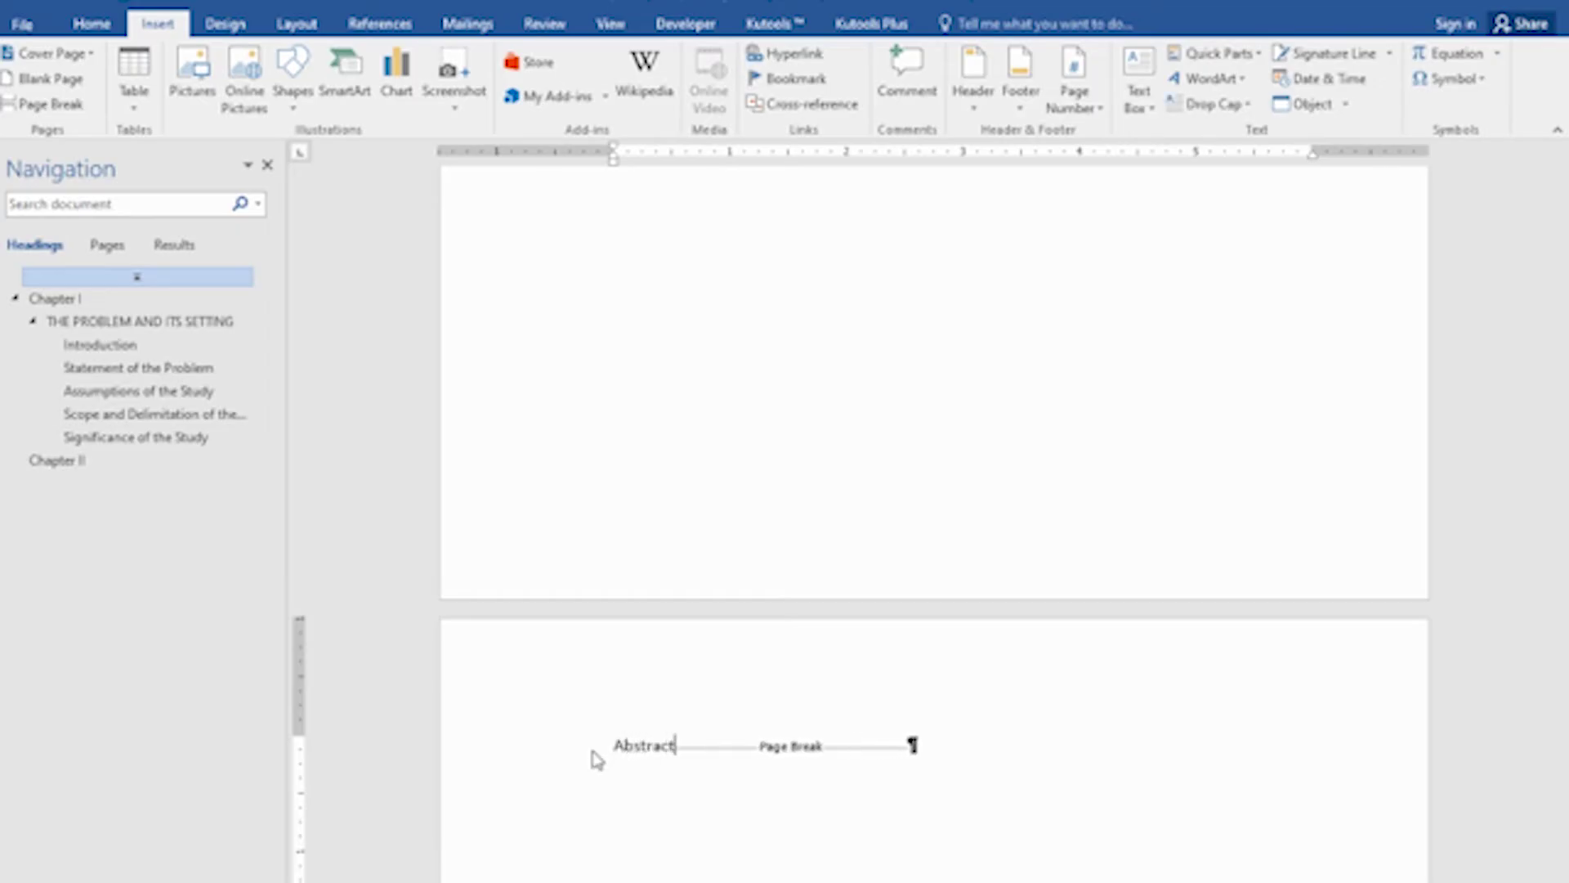
scroll(677, 719, "down", 2)
key("Return")
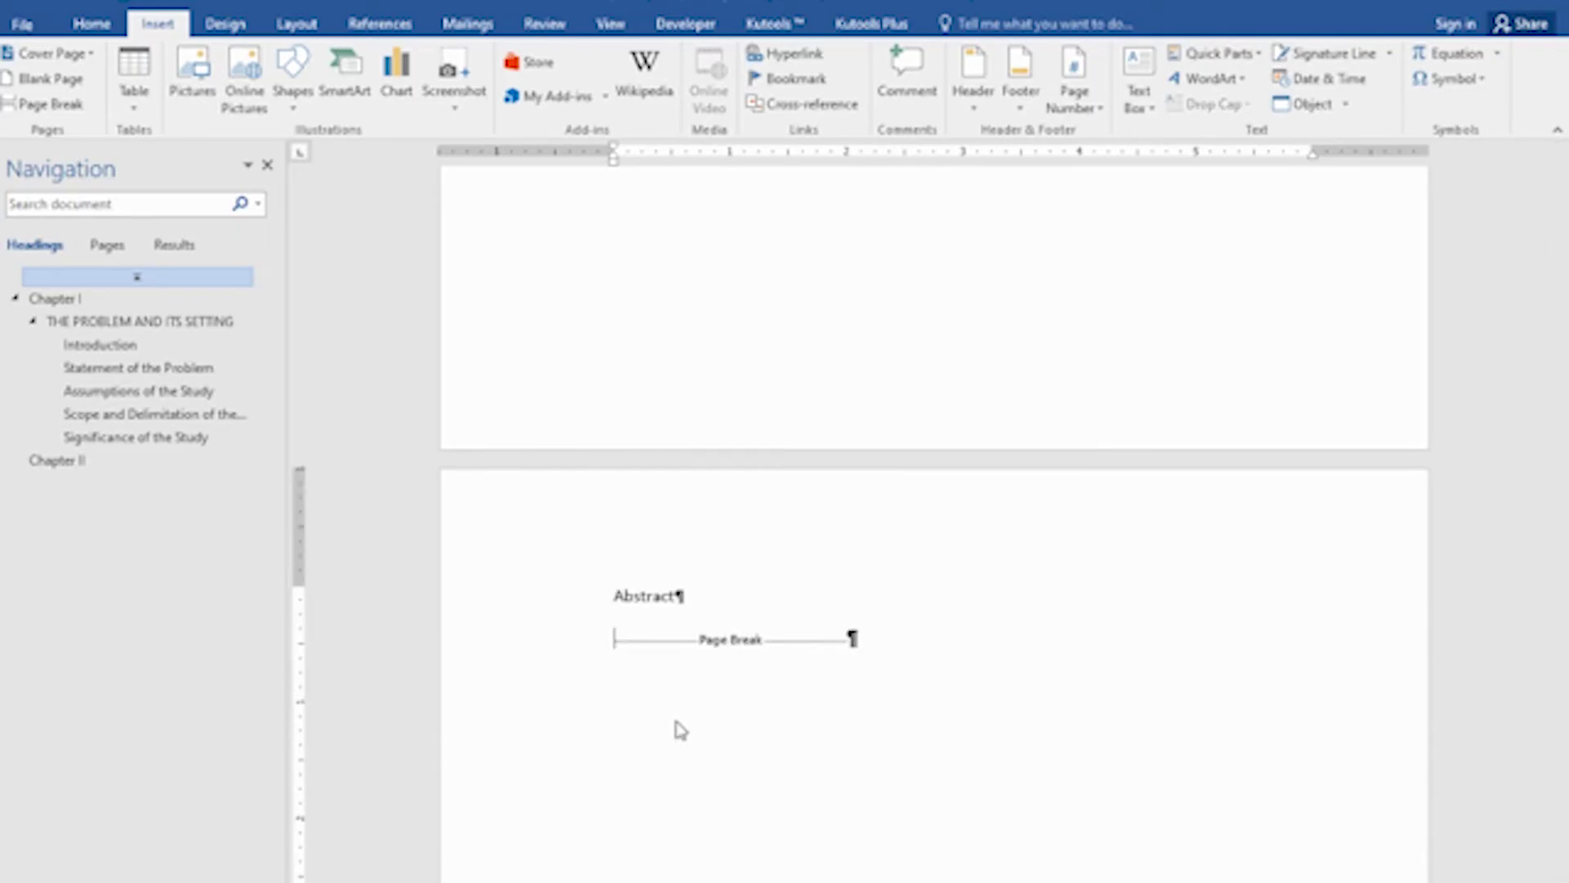
left_click_drag(689, 596, 612, 605)
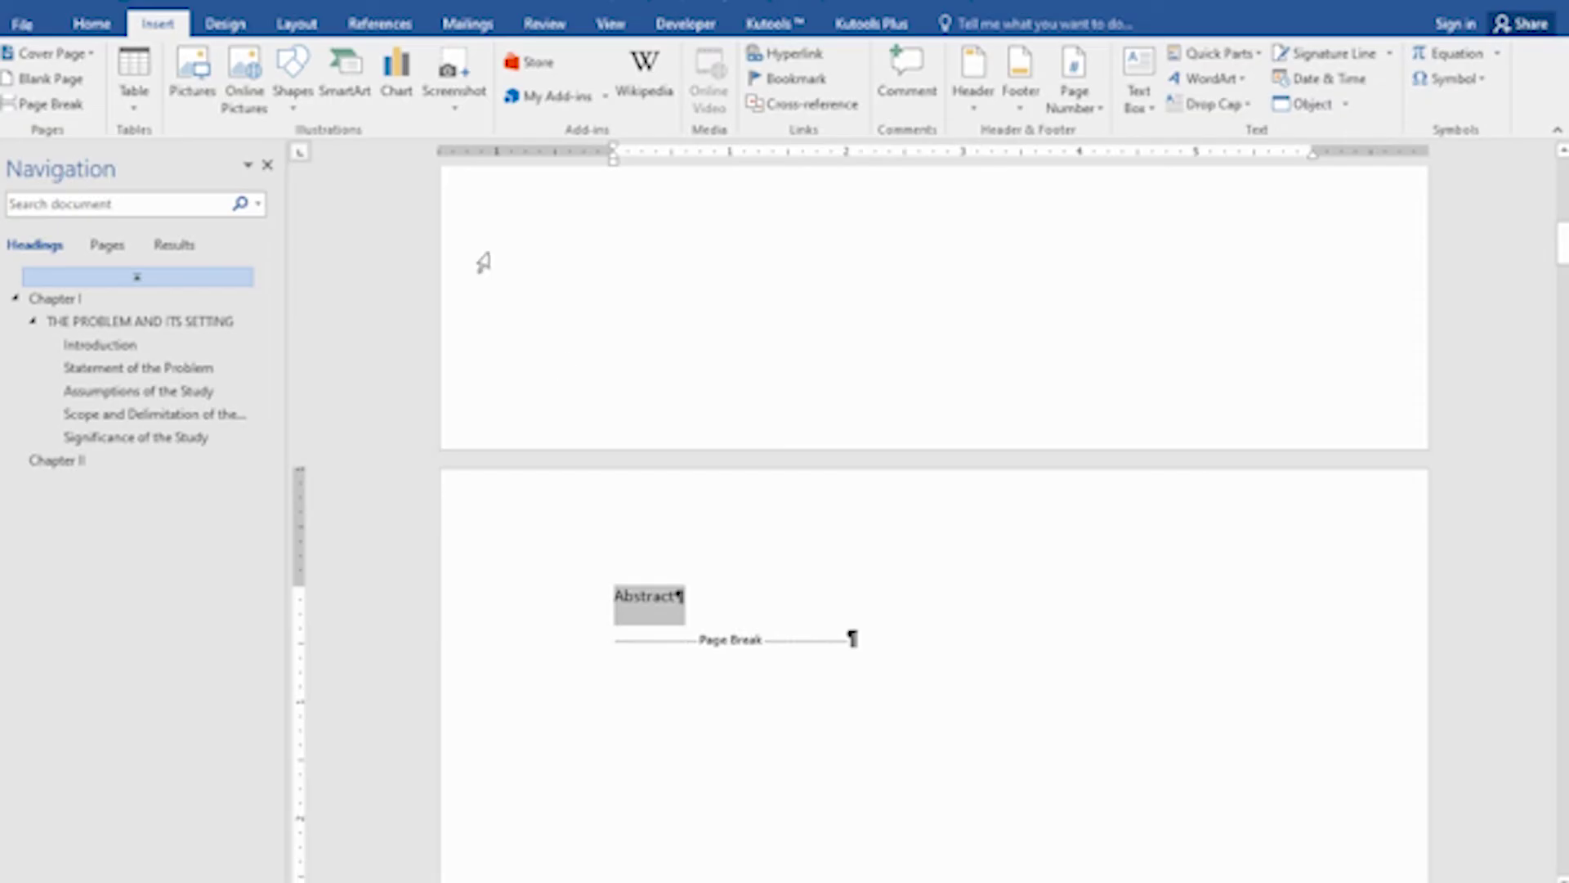
Apply Heading 1 to Abstract and start a new Normal paragraph below it.
left_click(91, 25)
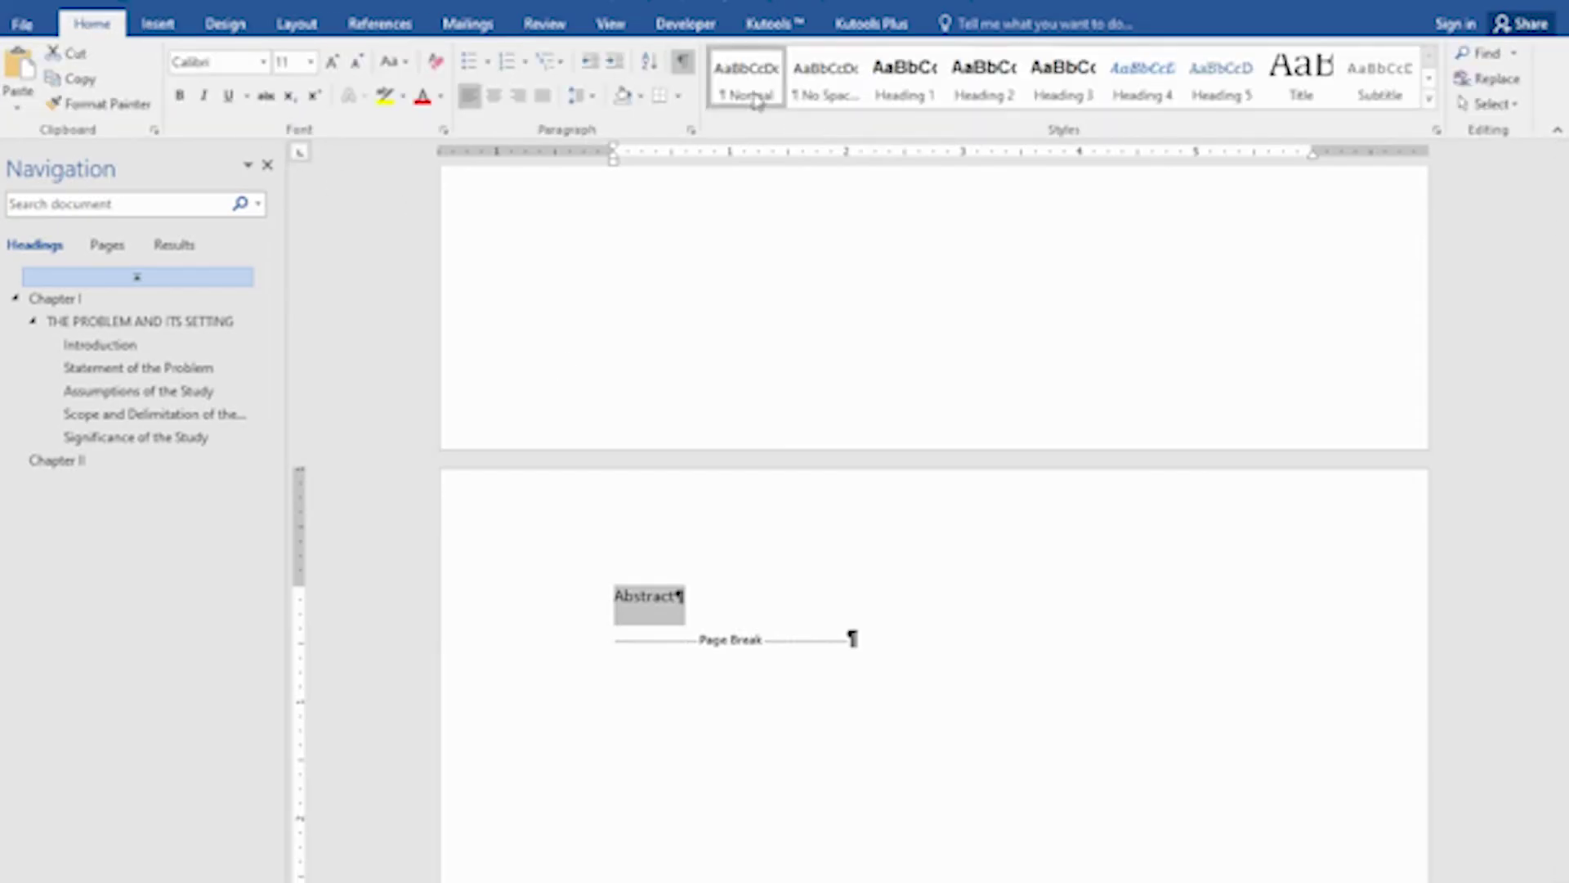
left_click(915, 98)
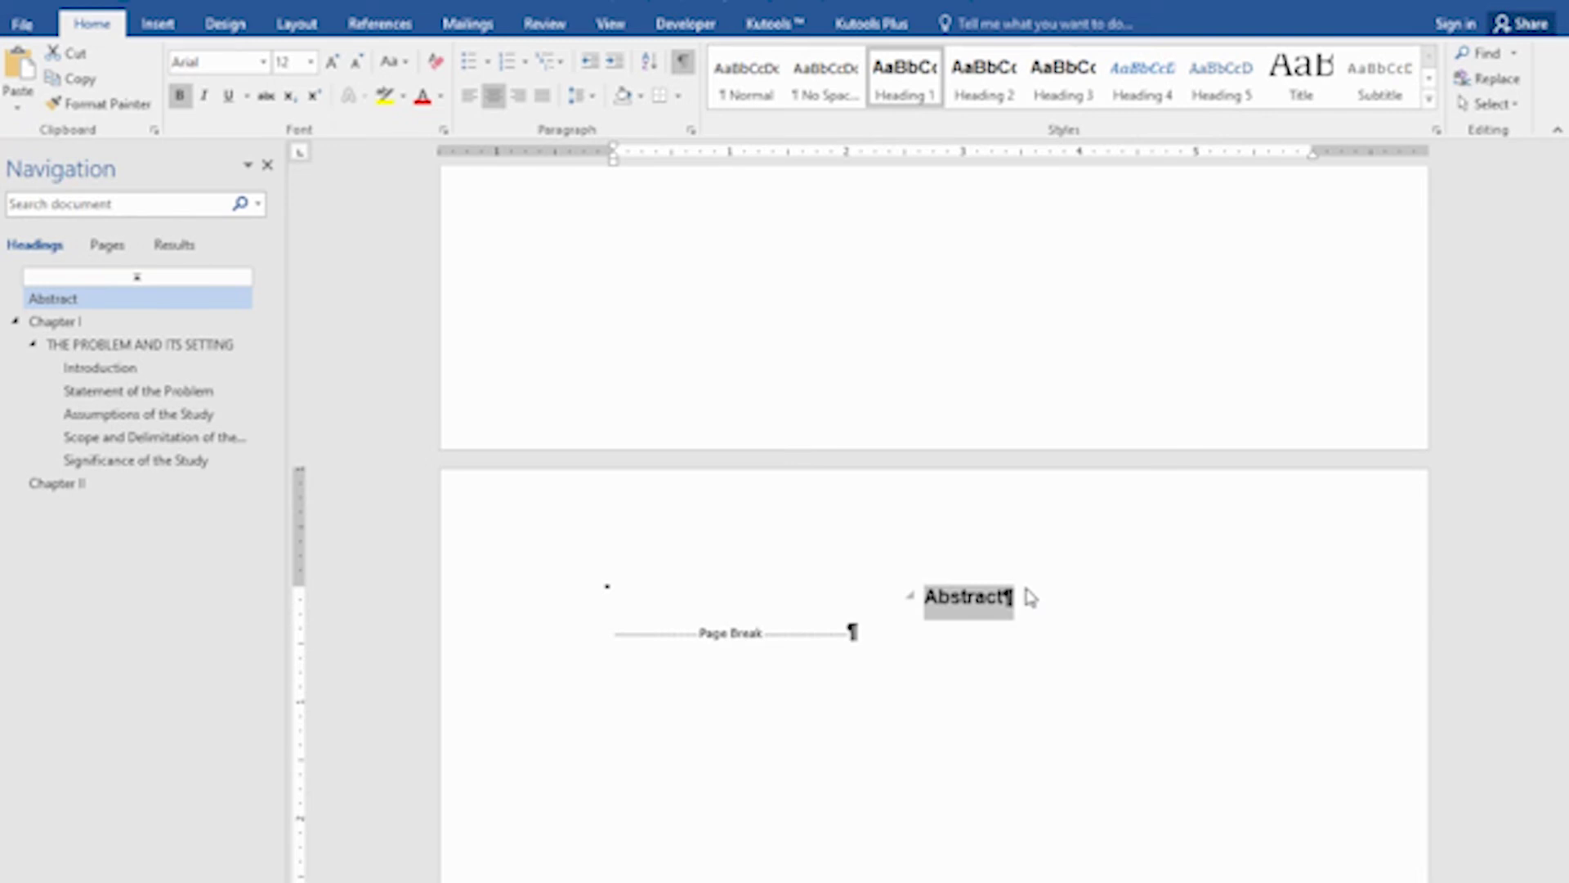
scroll(1029, 589, "down", 3)
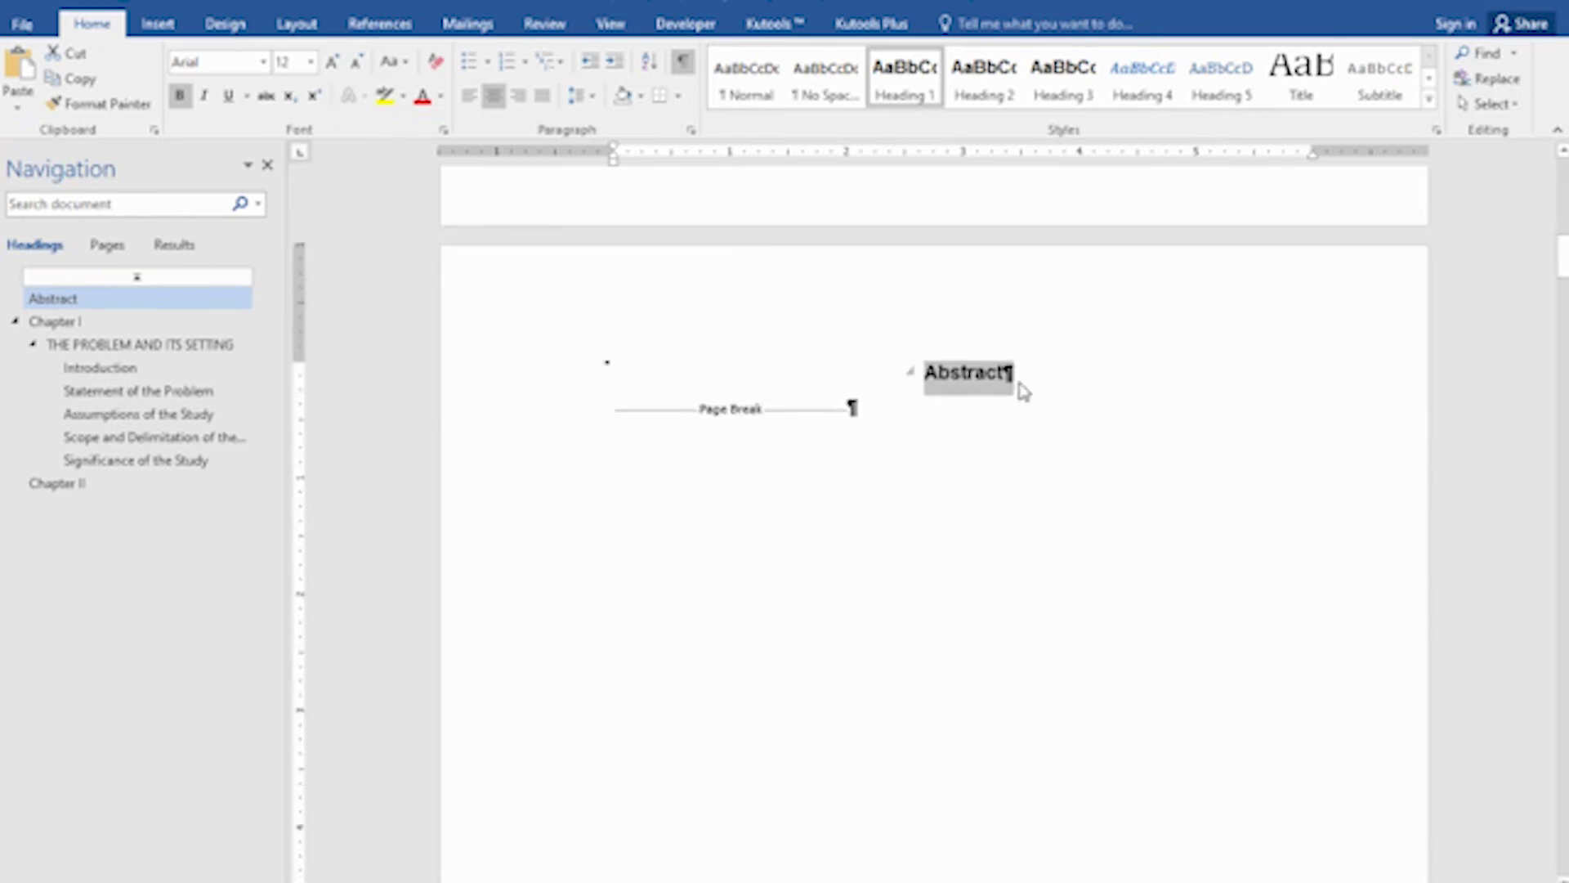
left_click(1021, 383)
key("Return")
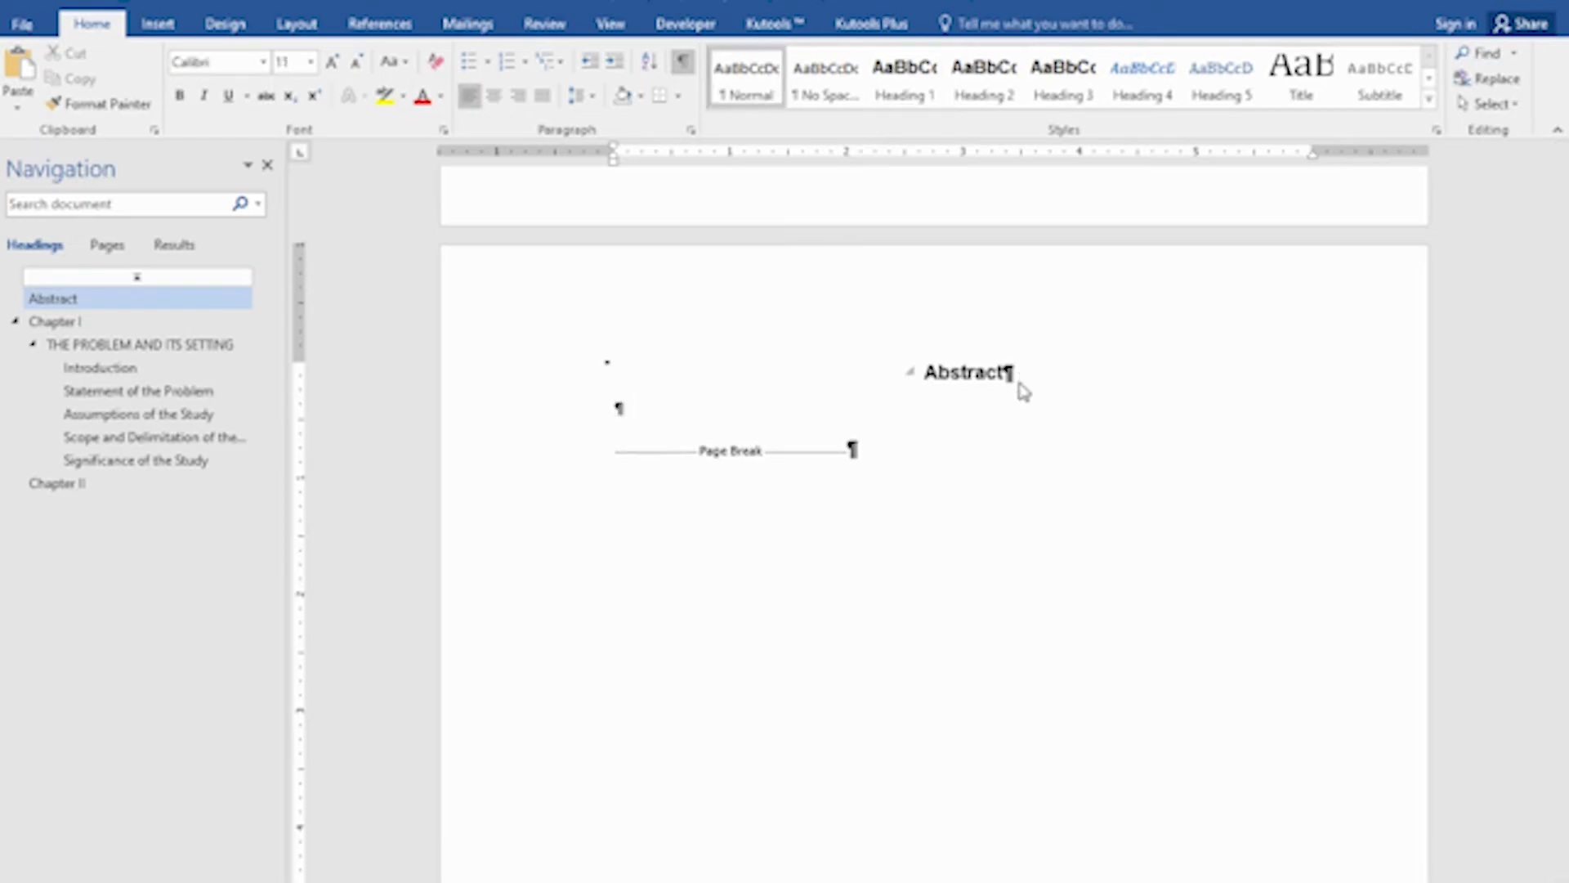
Generate sample text with =rand(20) under Abstract and delete the surplus paragraphs.
type("=rand")
type("(2")
type("0)")
key("Return")
left_click_drag(1086, 821, 599, 829)
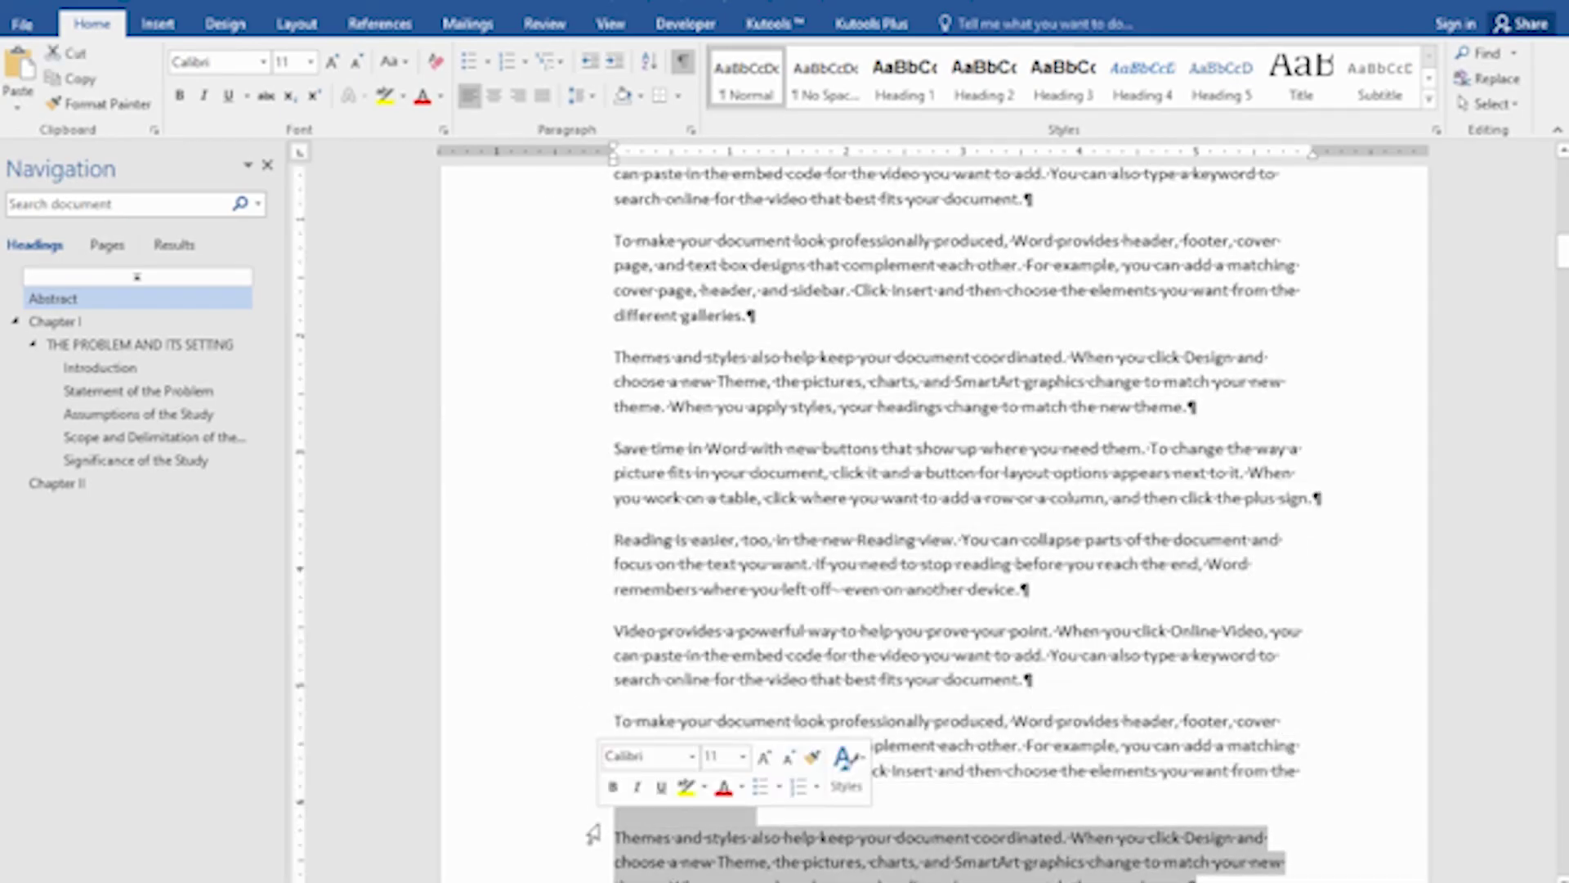
key("Delete")
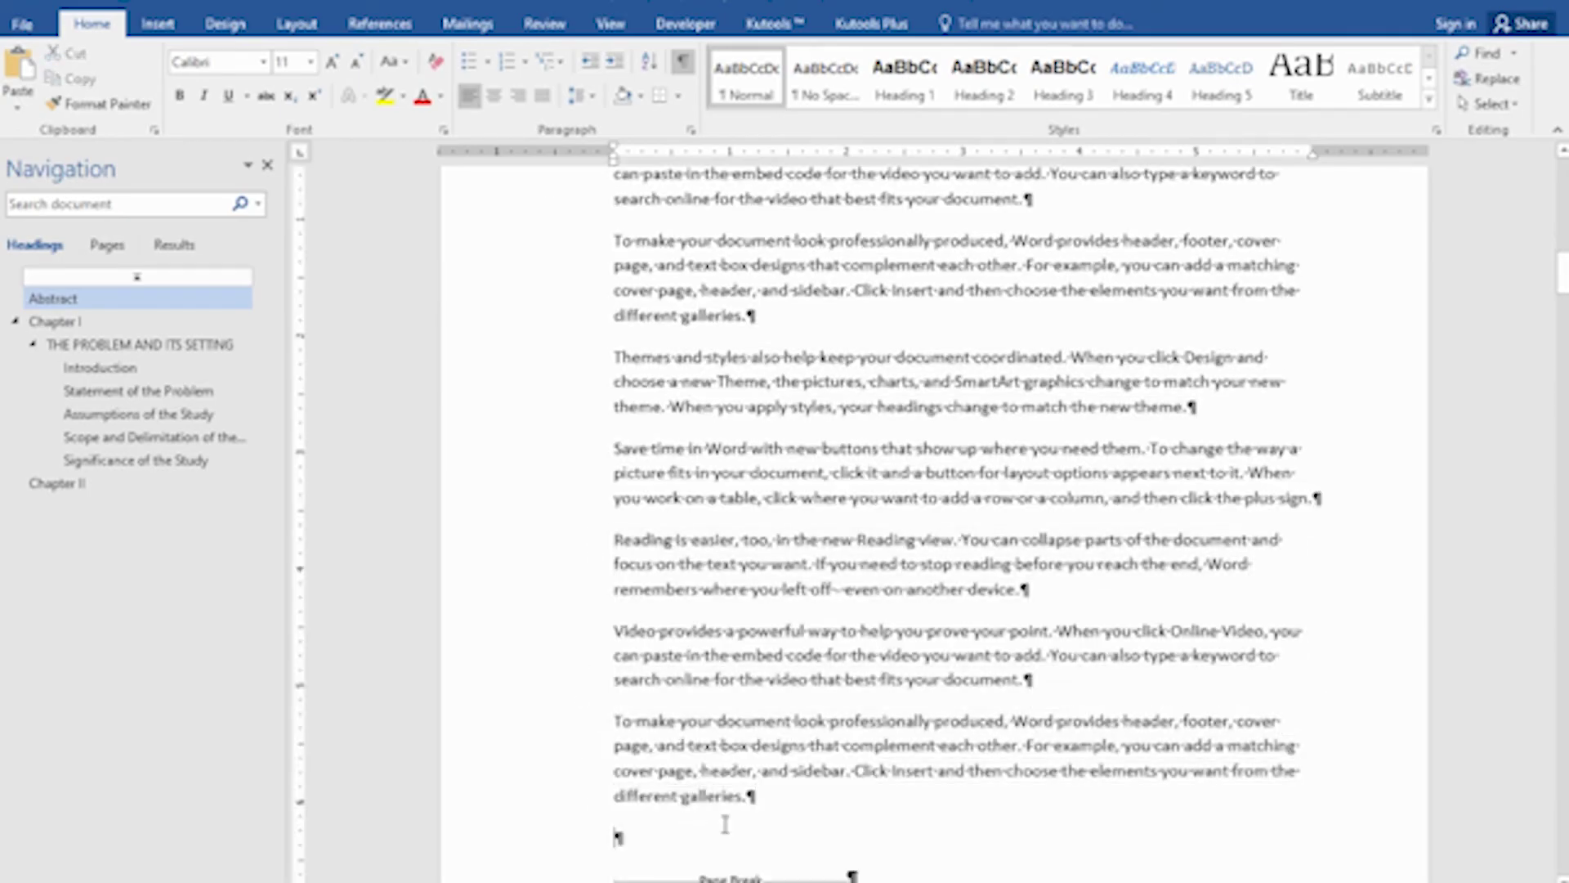
Indent the first lines of the first four Abstract paragraphs, through Save time.
scroll(635, 572, "down", 6)
scroll(635, 373, "down", 2)
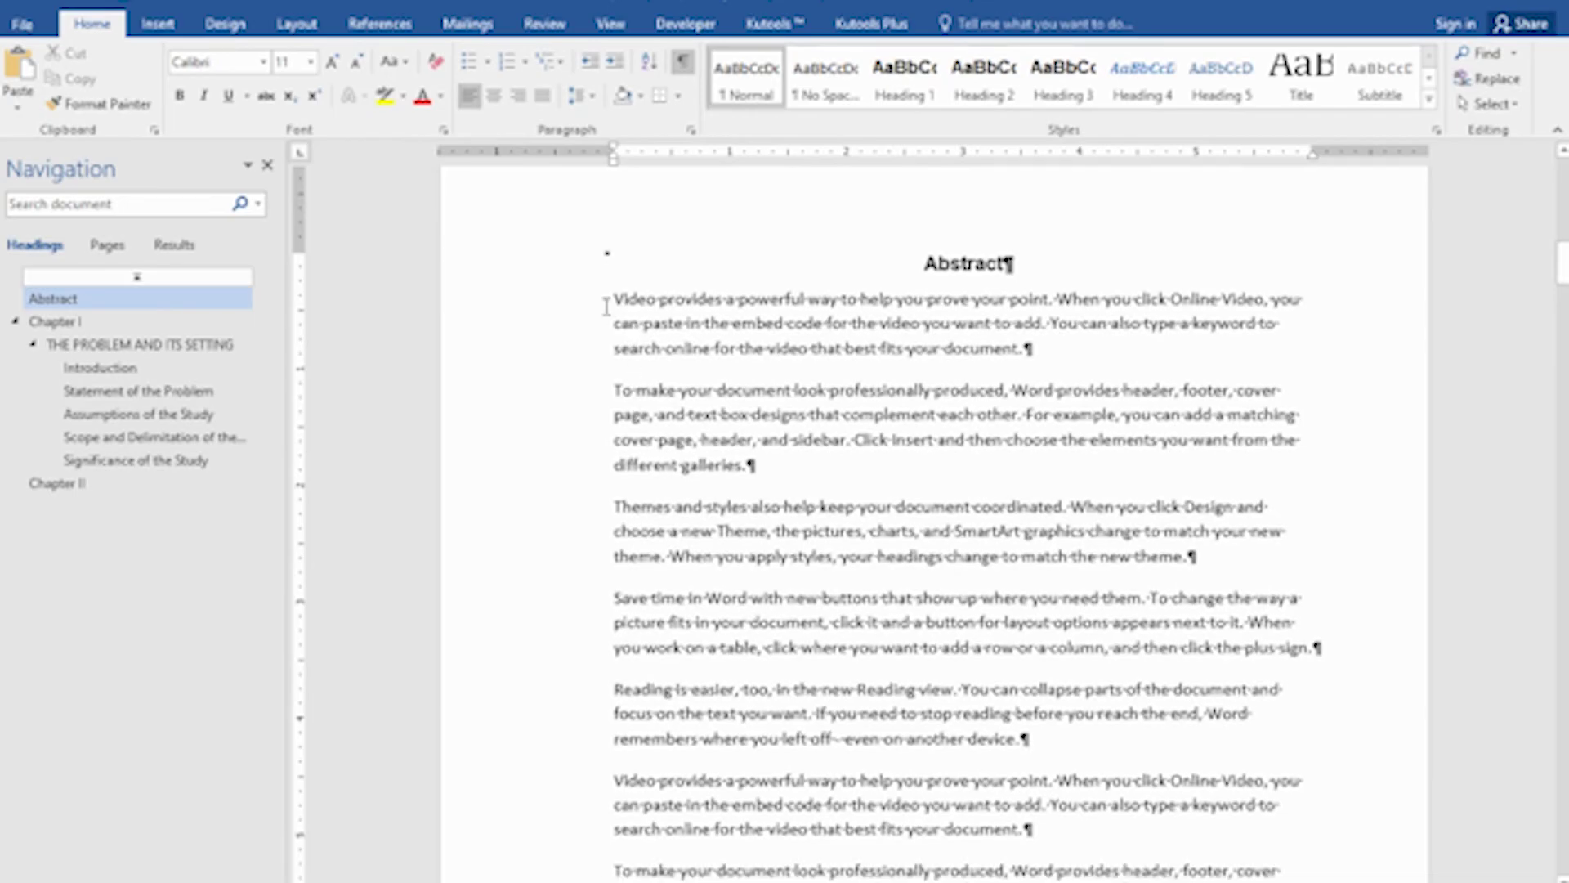
key("Tab")
left_click(617, 395)
key("Tab")
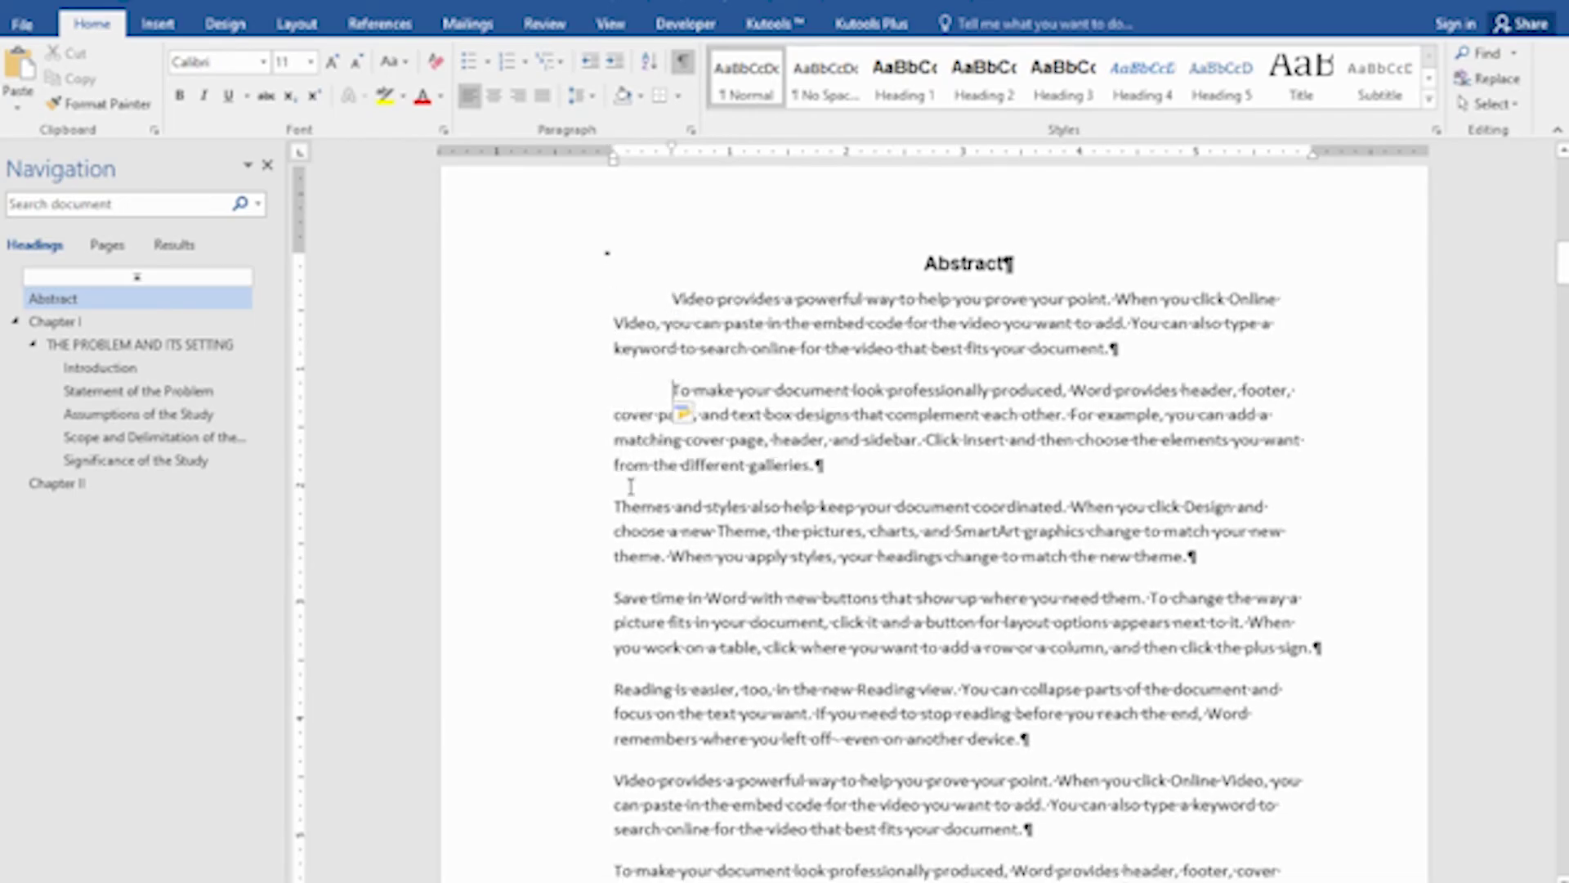
left_click(617, 507)
key("Tab")
left_click(615, 605)
scroll(615, 605, "down", 2)
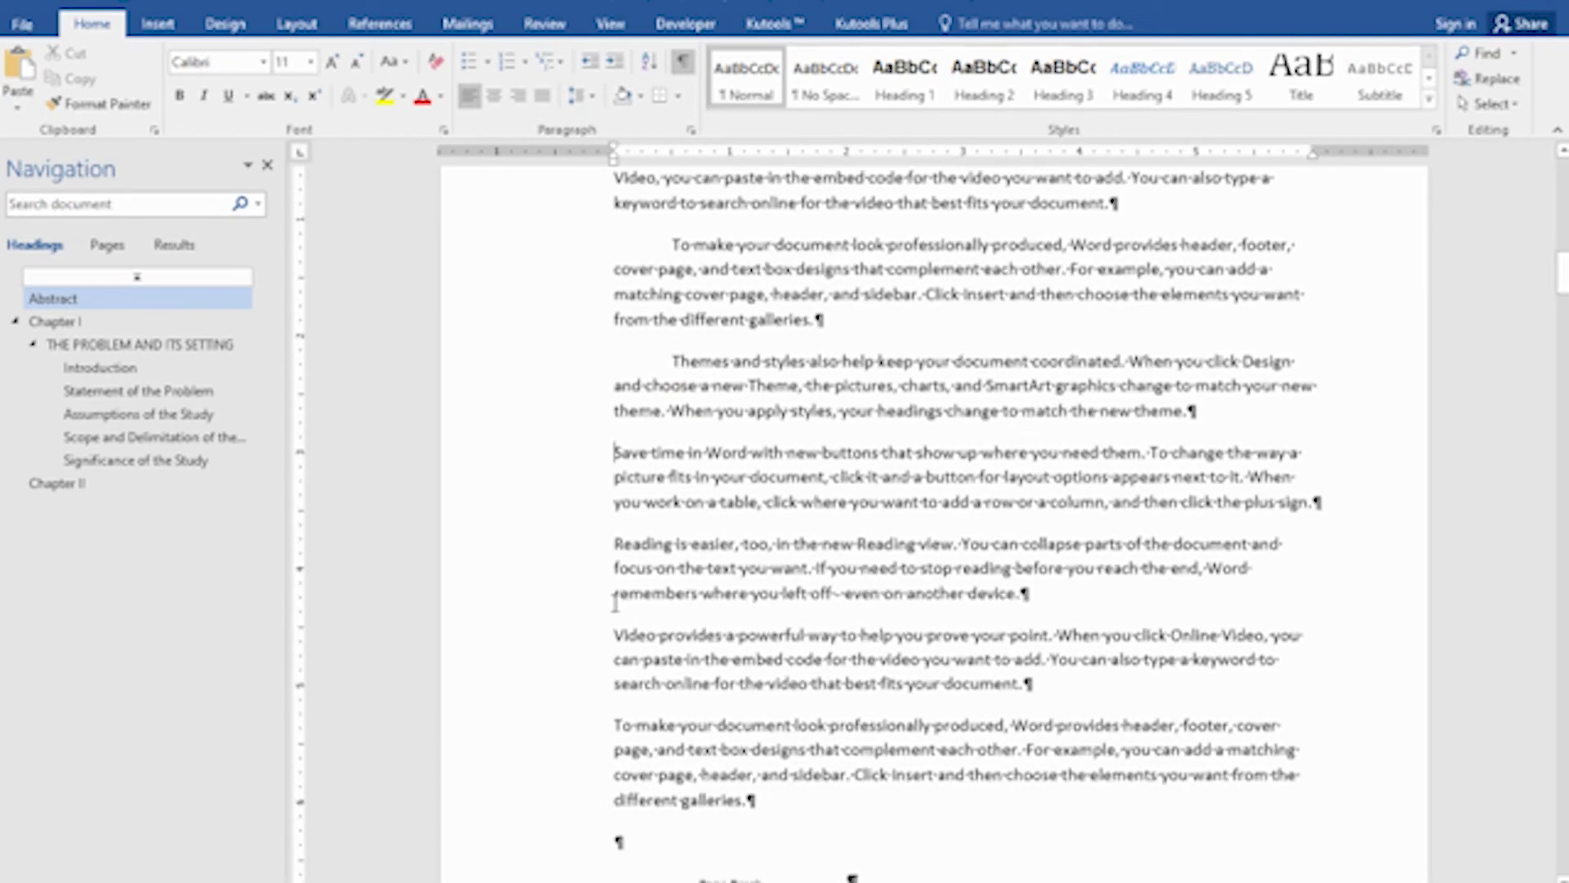
key("Tab")
Indent the Reading is easier, Video provides and last paragraphs, then select the Abstract text.
left_click(611, 561)
key("Tab")
scroll(624, 601, "down", 1)
left_click(614, 583)
scroll(615, 583, "down", 1)
key("Tab")
key("BackSpace")
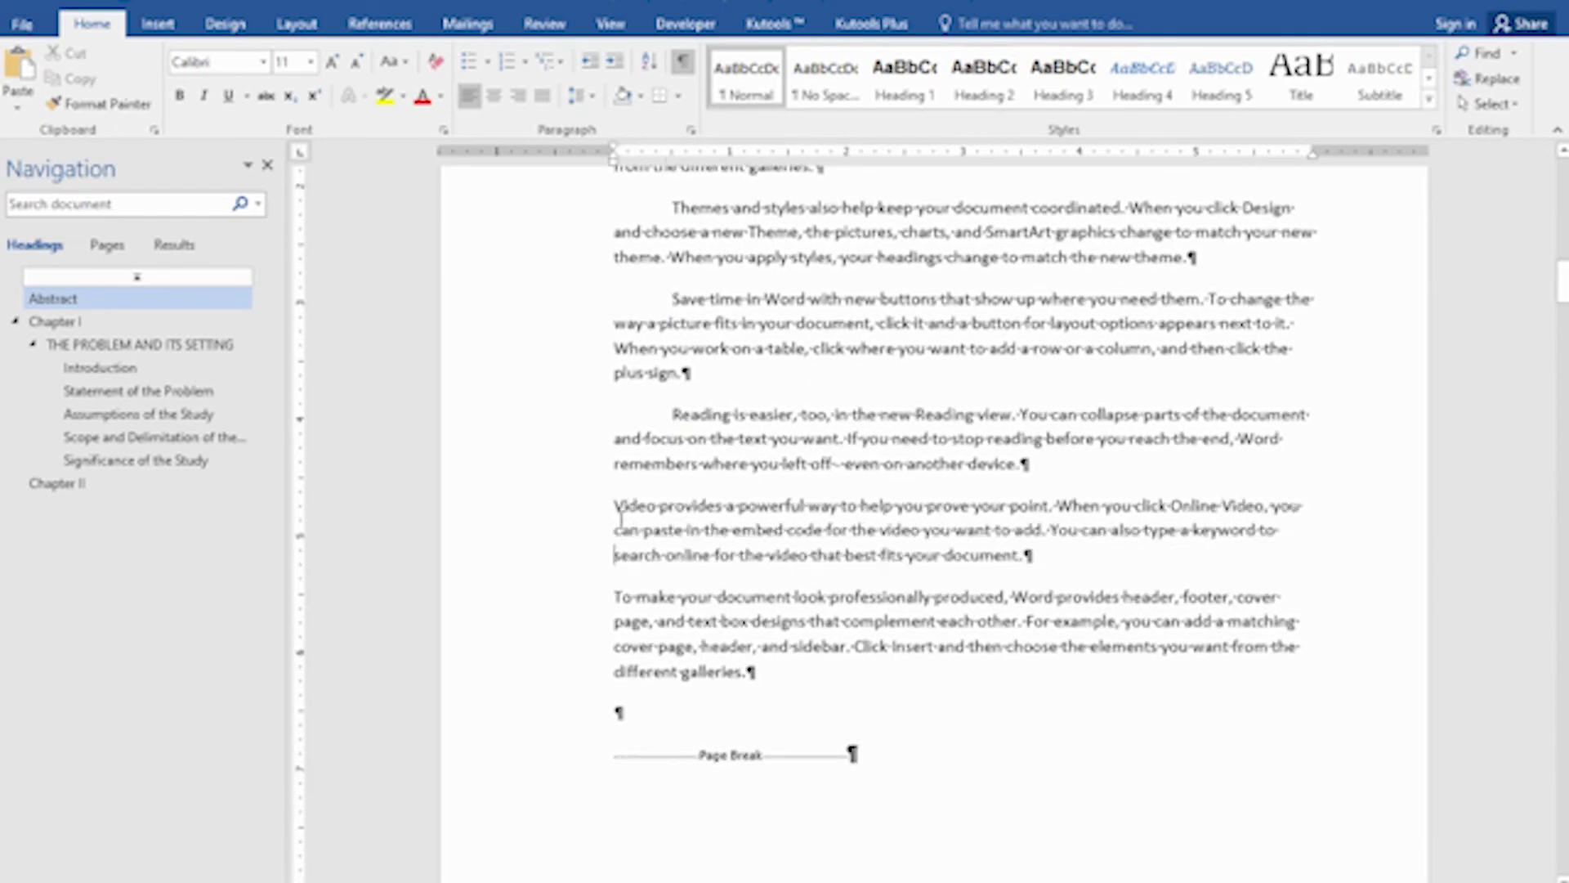
key("Tab")
left_click(617, 597)
key("Tab")
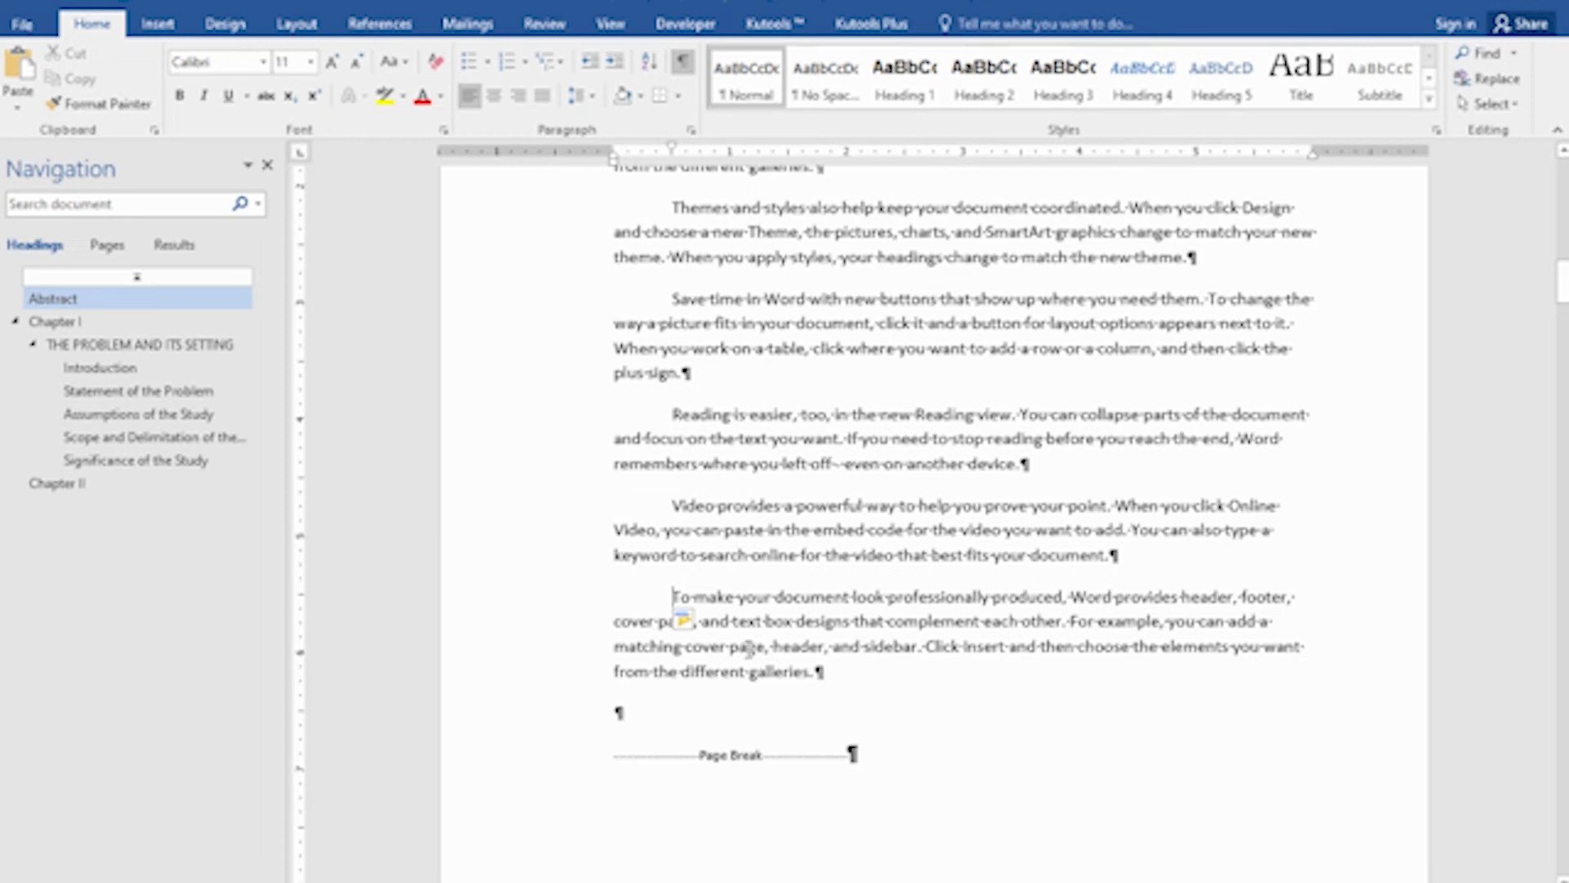
left_click_drag(843, 672, 672, 264)
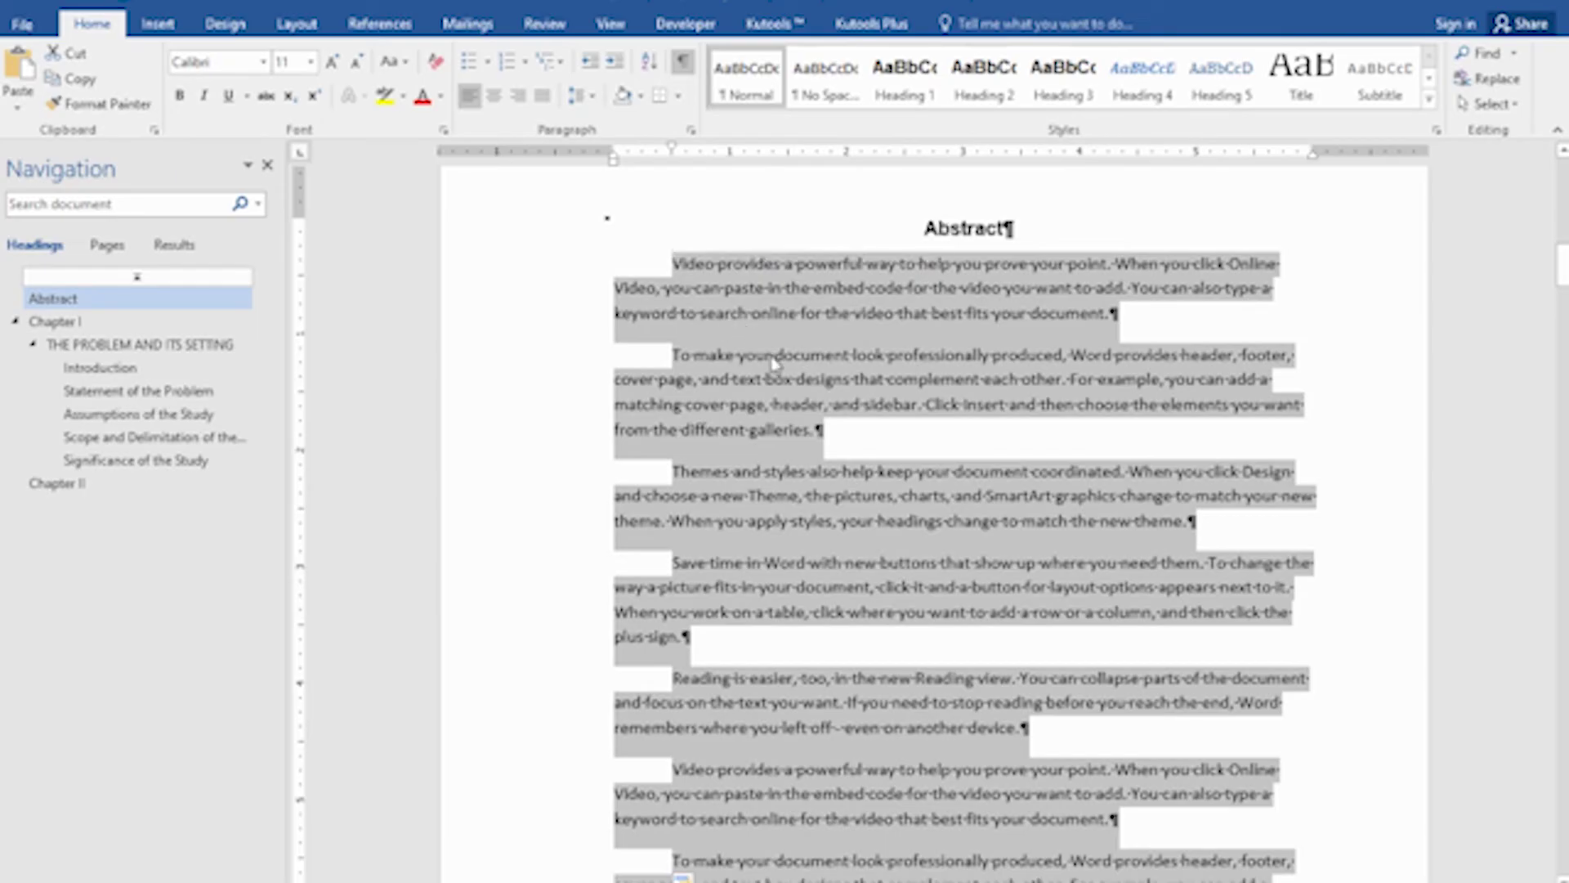
Set the selected Abstract text to Arial 12 pt and justify it.
left_click(222, 67)
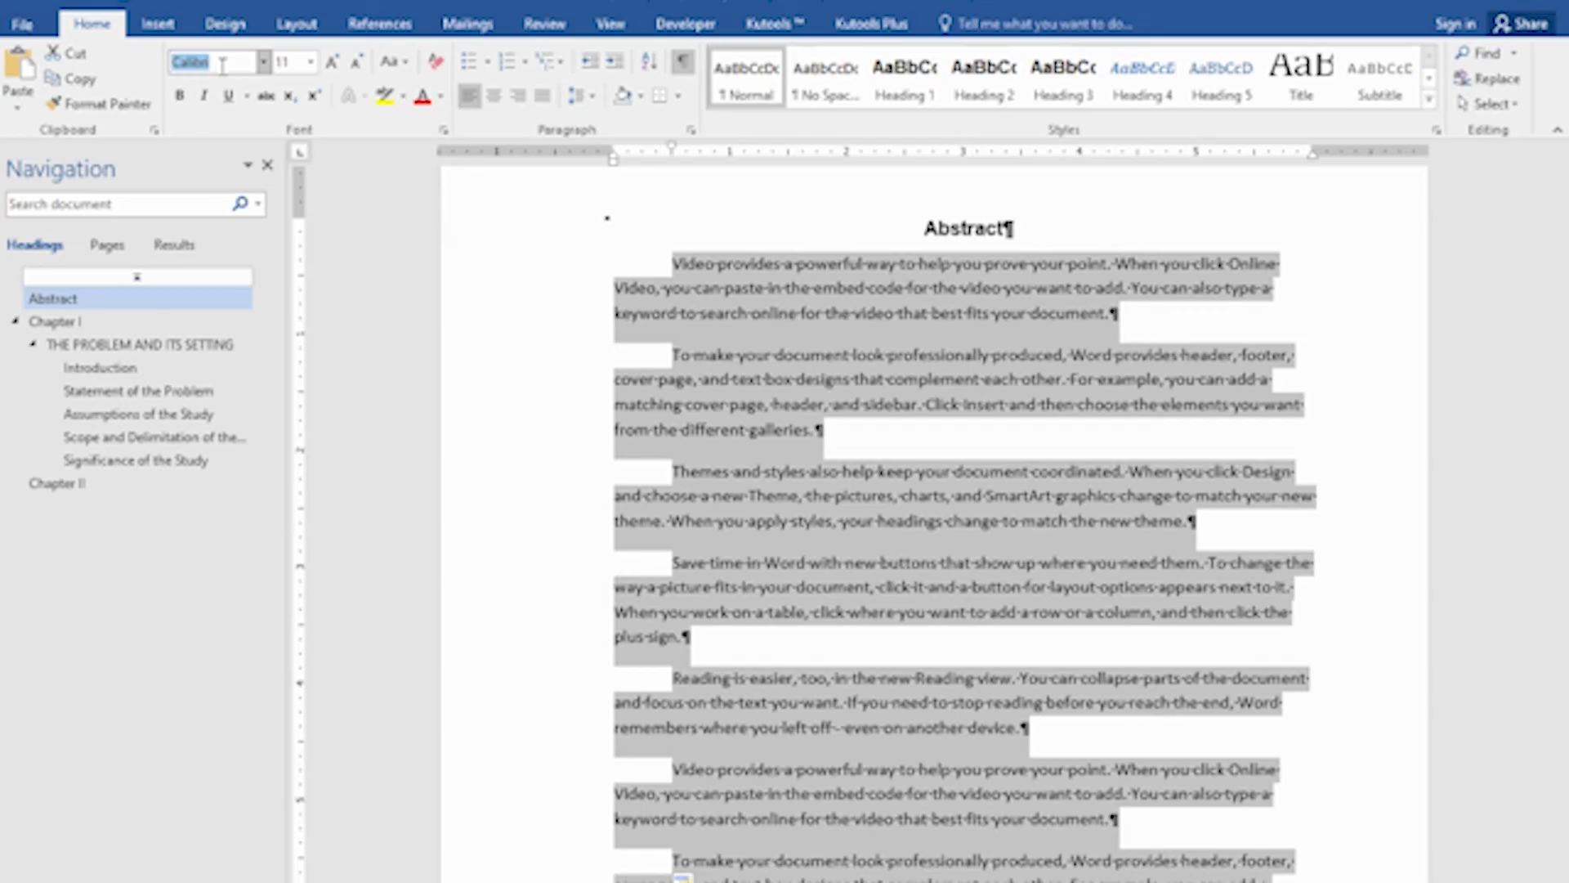
type("Arial")
key("Return")
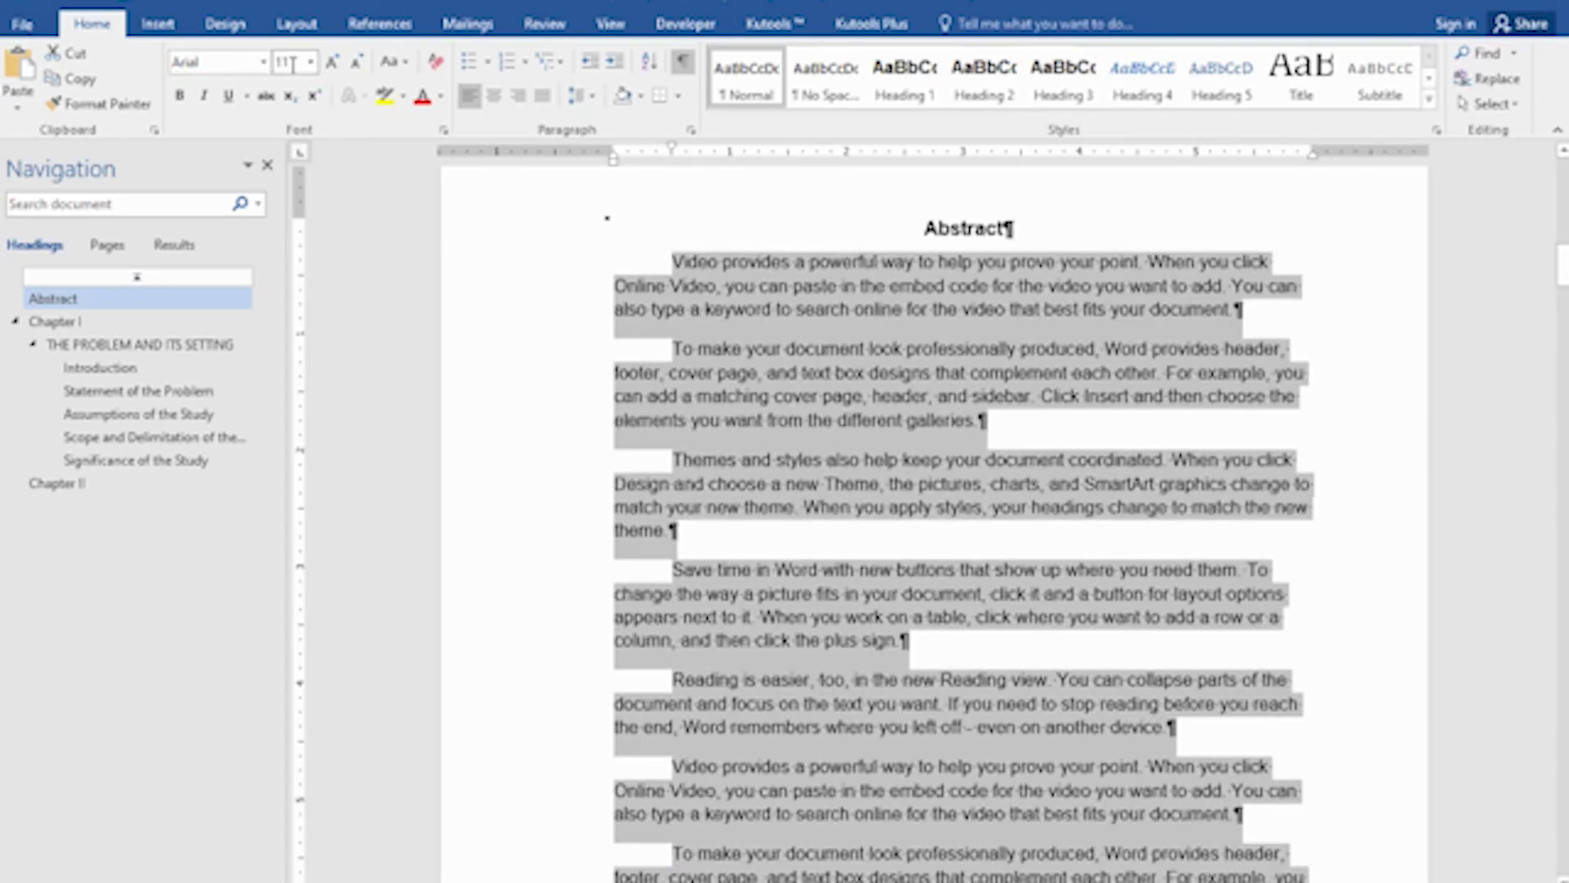
left_click(332, 65)
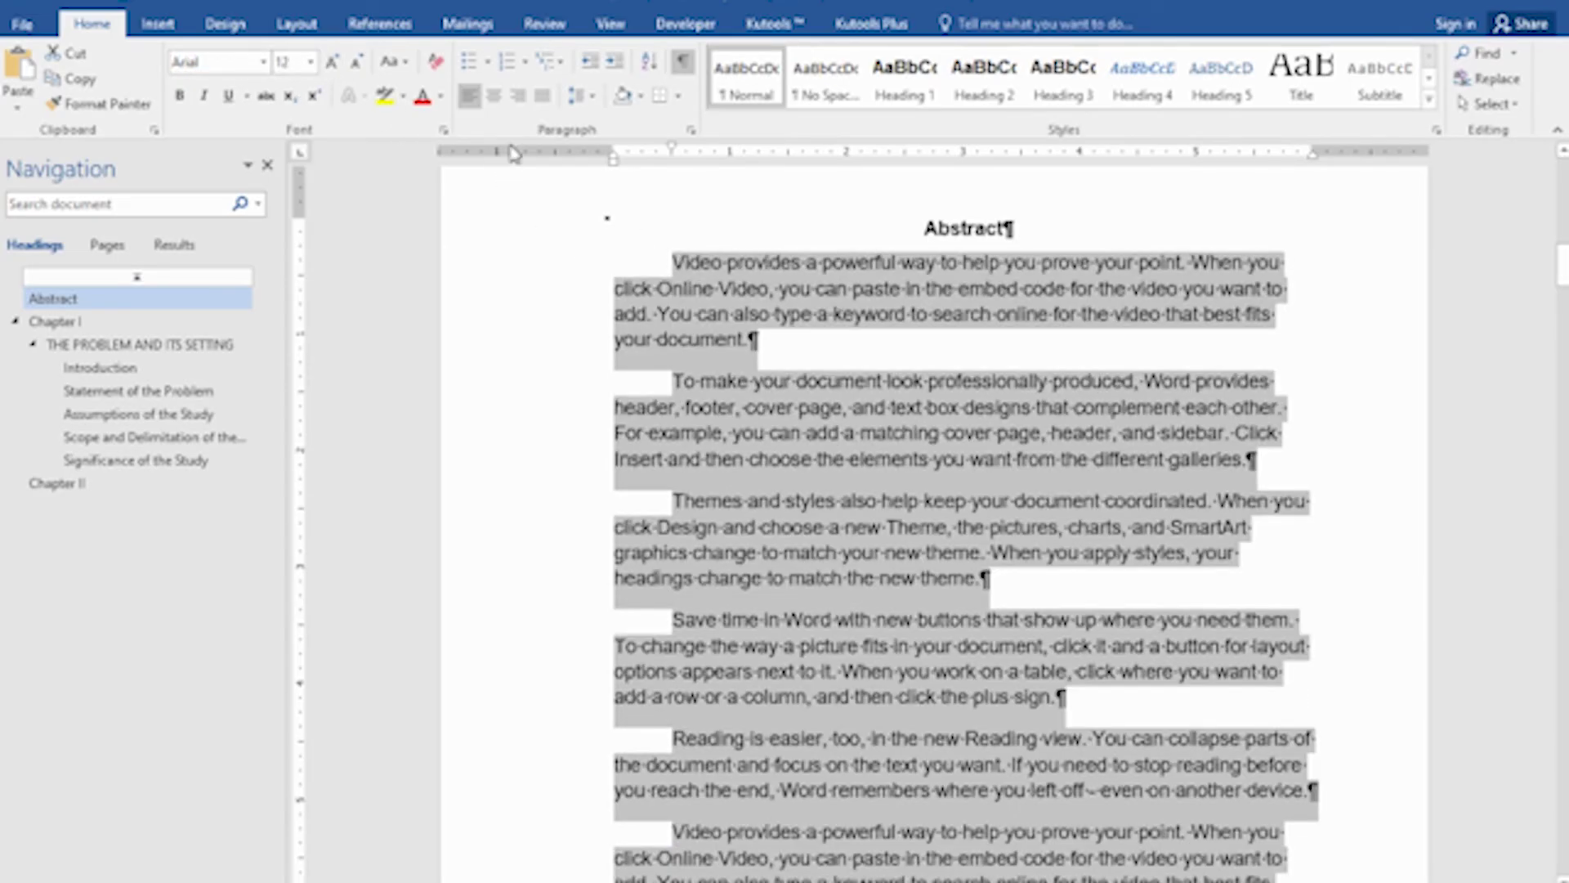
left_click(558, 109)
left_click(819, 388)
scroll(801, 412, "down", 1)
scroll(801, 411, "down", 4)
scroll(801, 409, "up", 4)
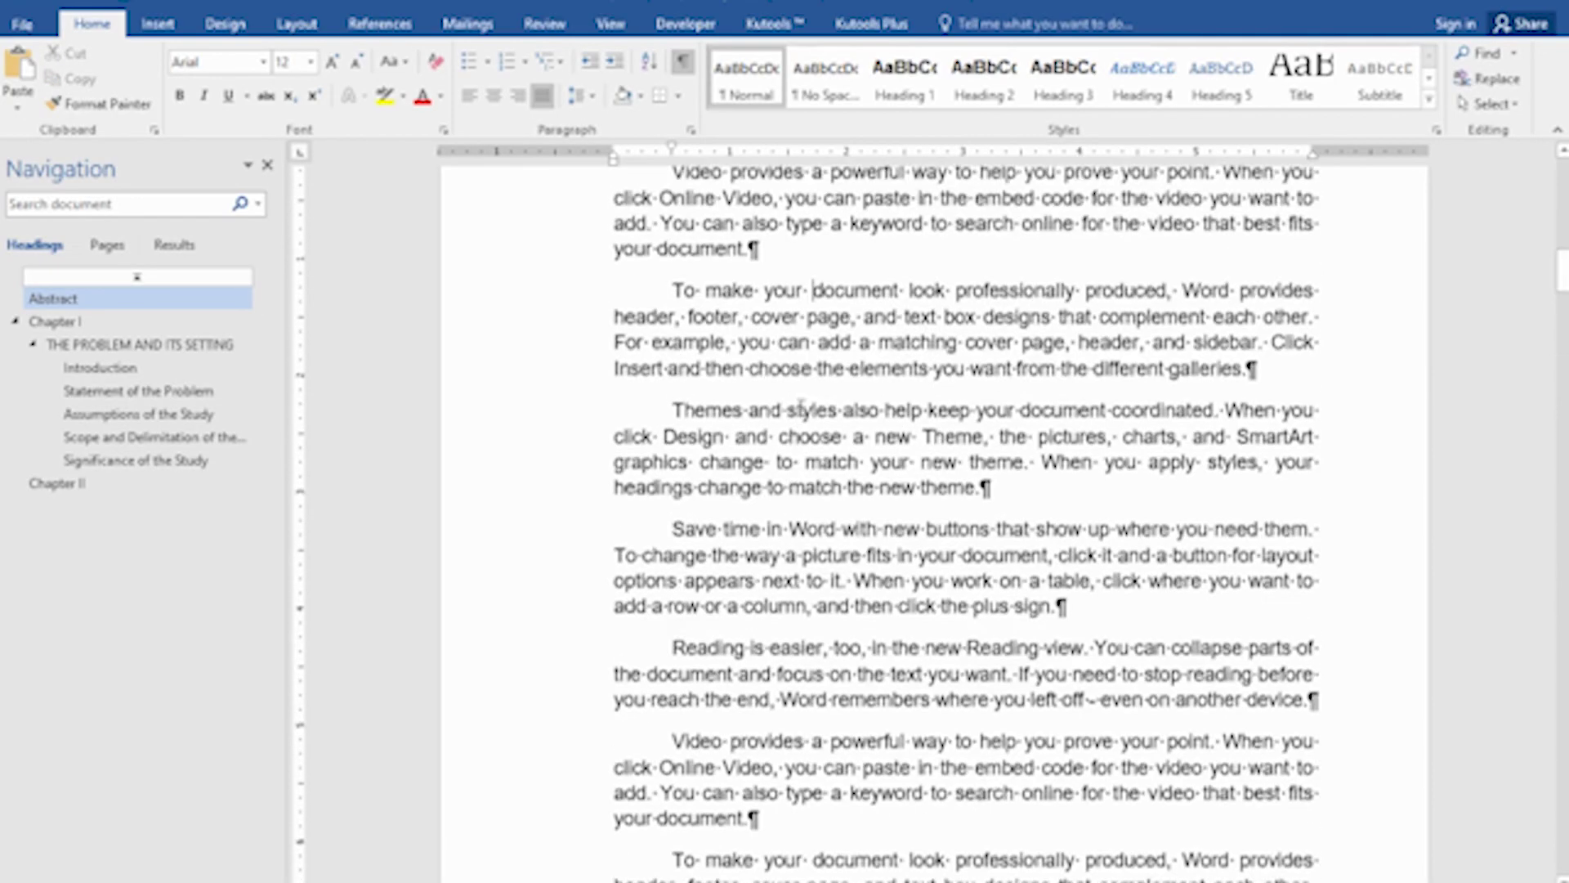
scroll(801, 408, "up", 2)
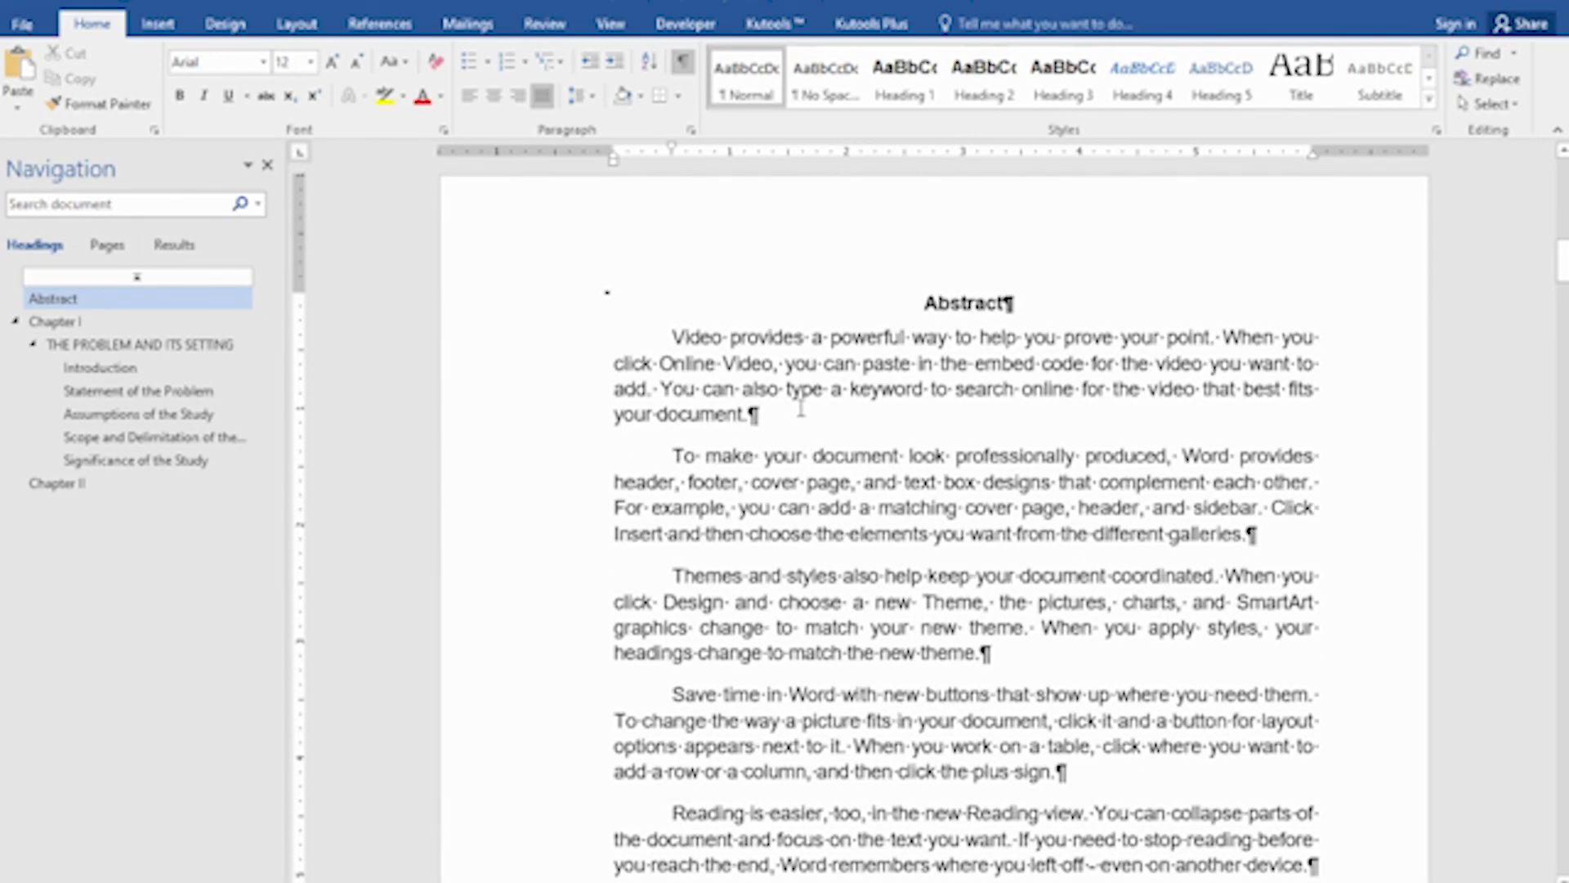
Scroll back up to the Contents table listing Chapter I, its five sections and Chapter II.
scroll(801, 407, "down", 7)
scroll(801, 407, "up", 5)
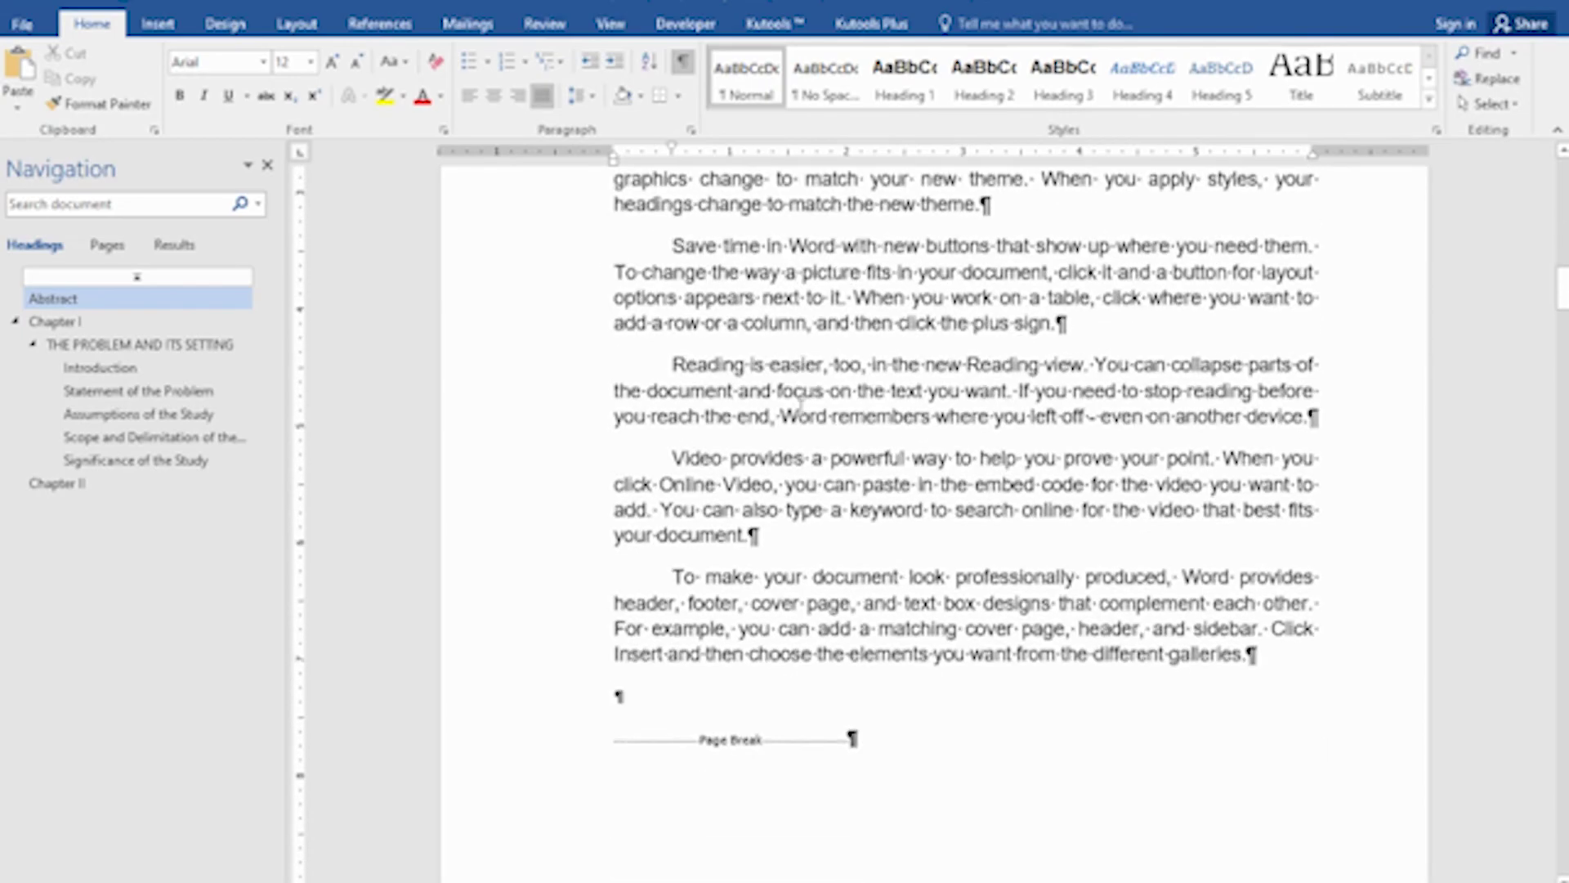
scroll(801, 406, "up", 2)
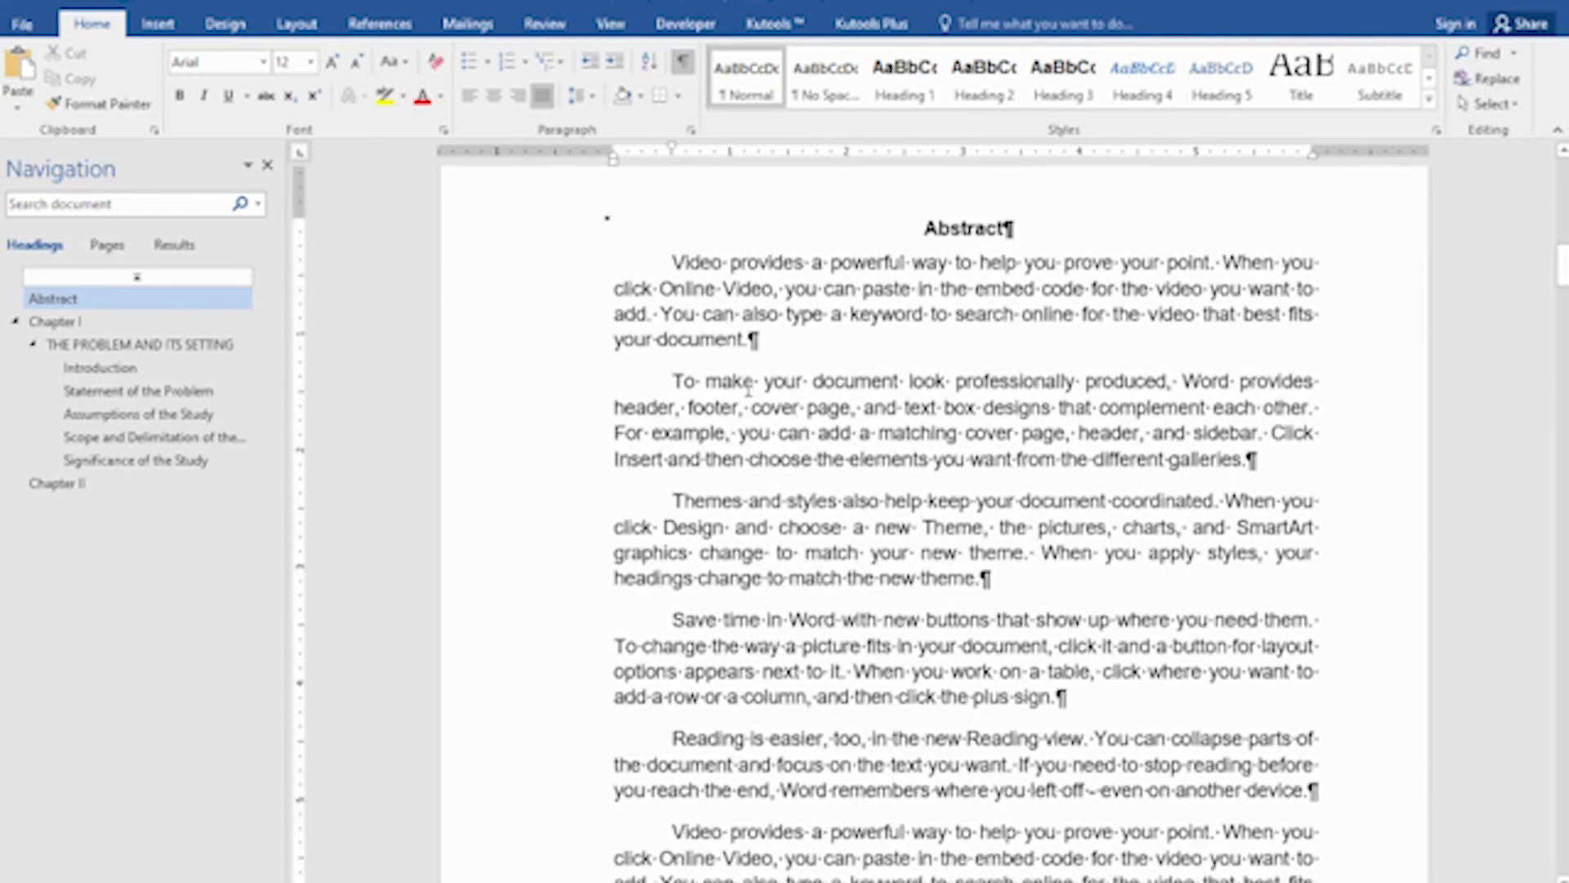
scroll(749, 391, "up", 2)
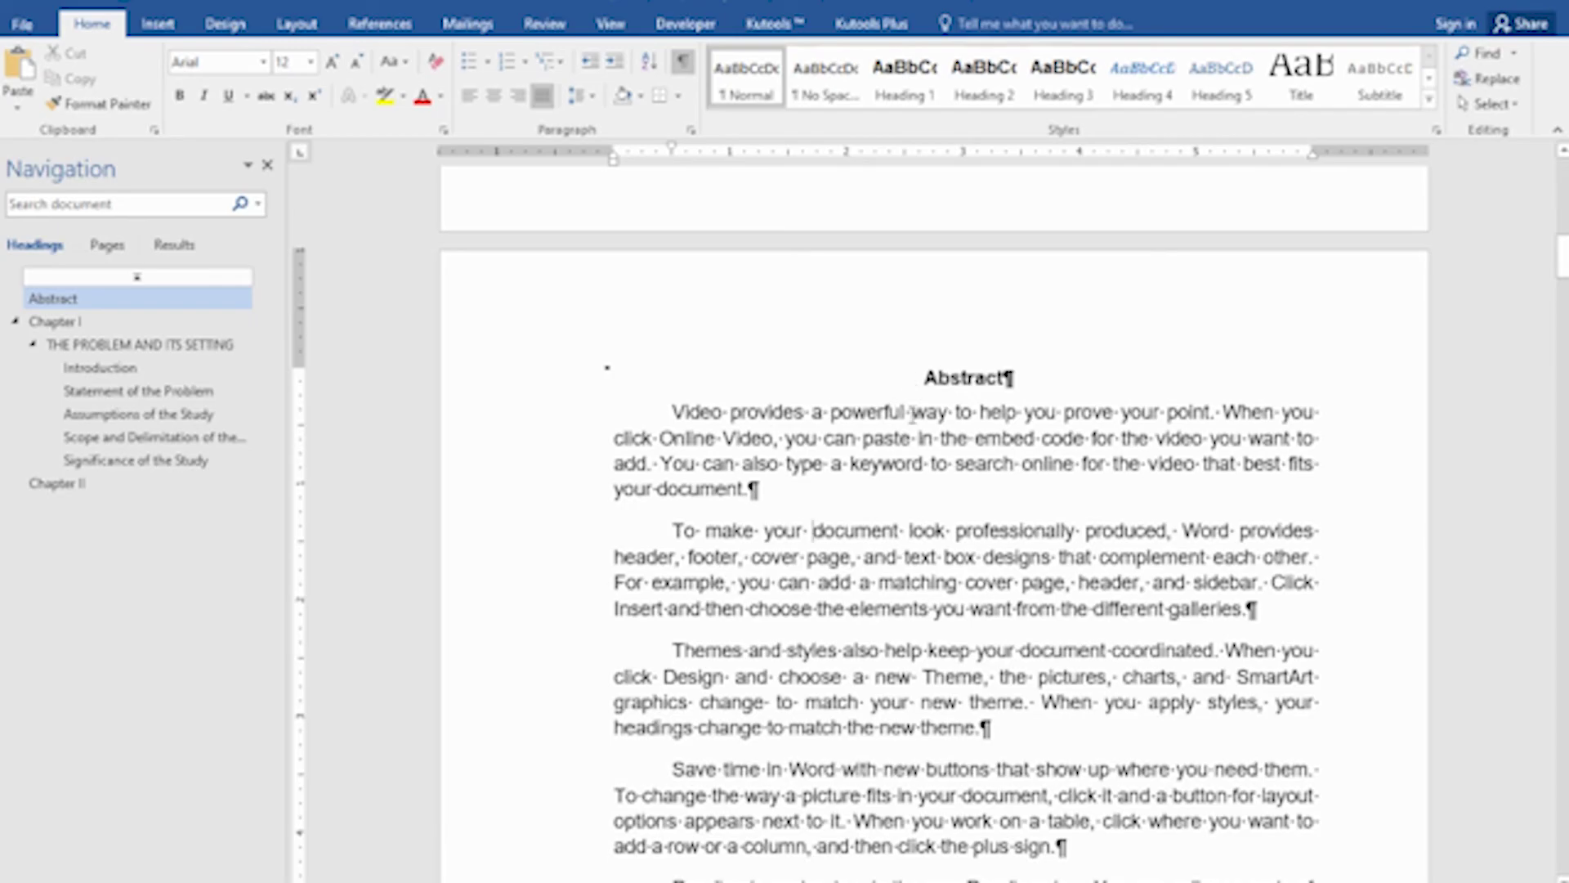
scroll(913, 412, "down", 10)
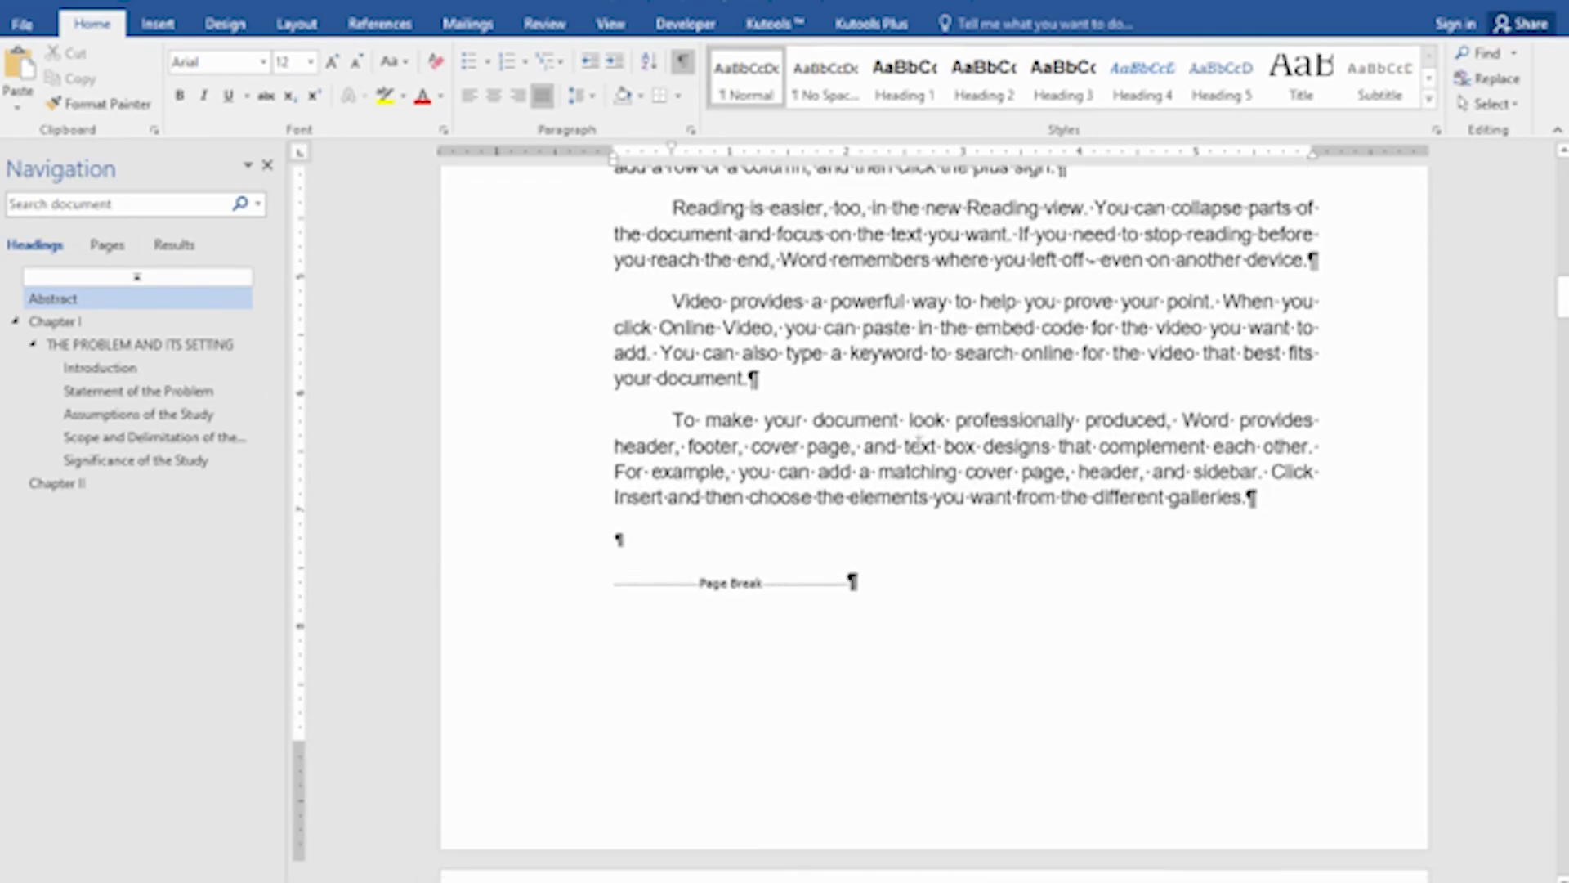
scroll(919, 448, "up", 20)
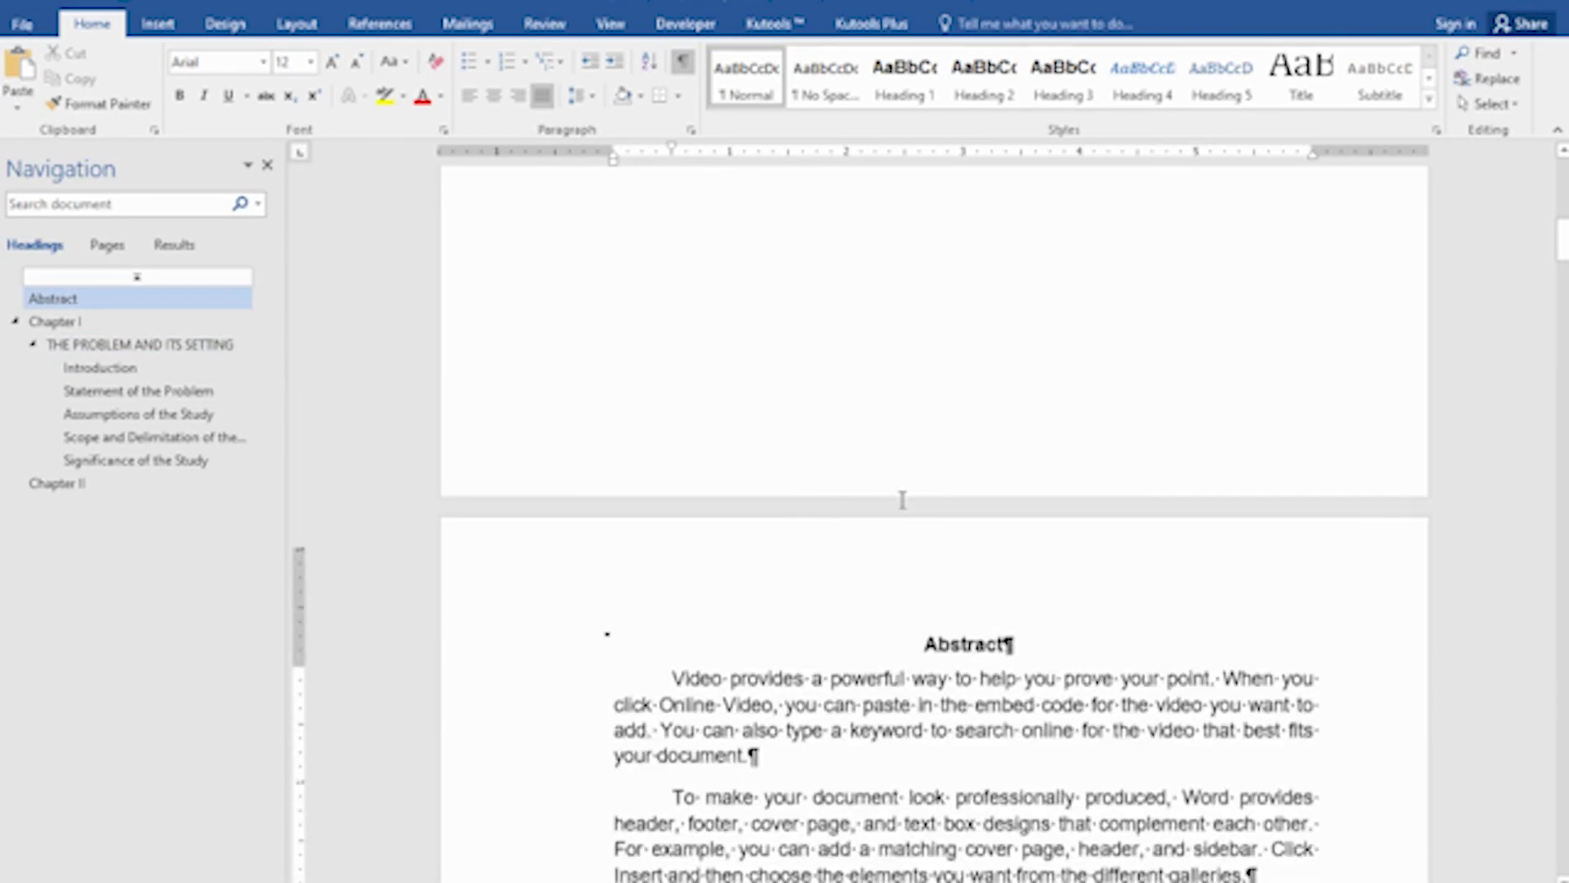
scroll(667, 453, "up", 8)
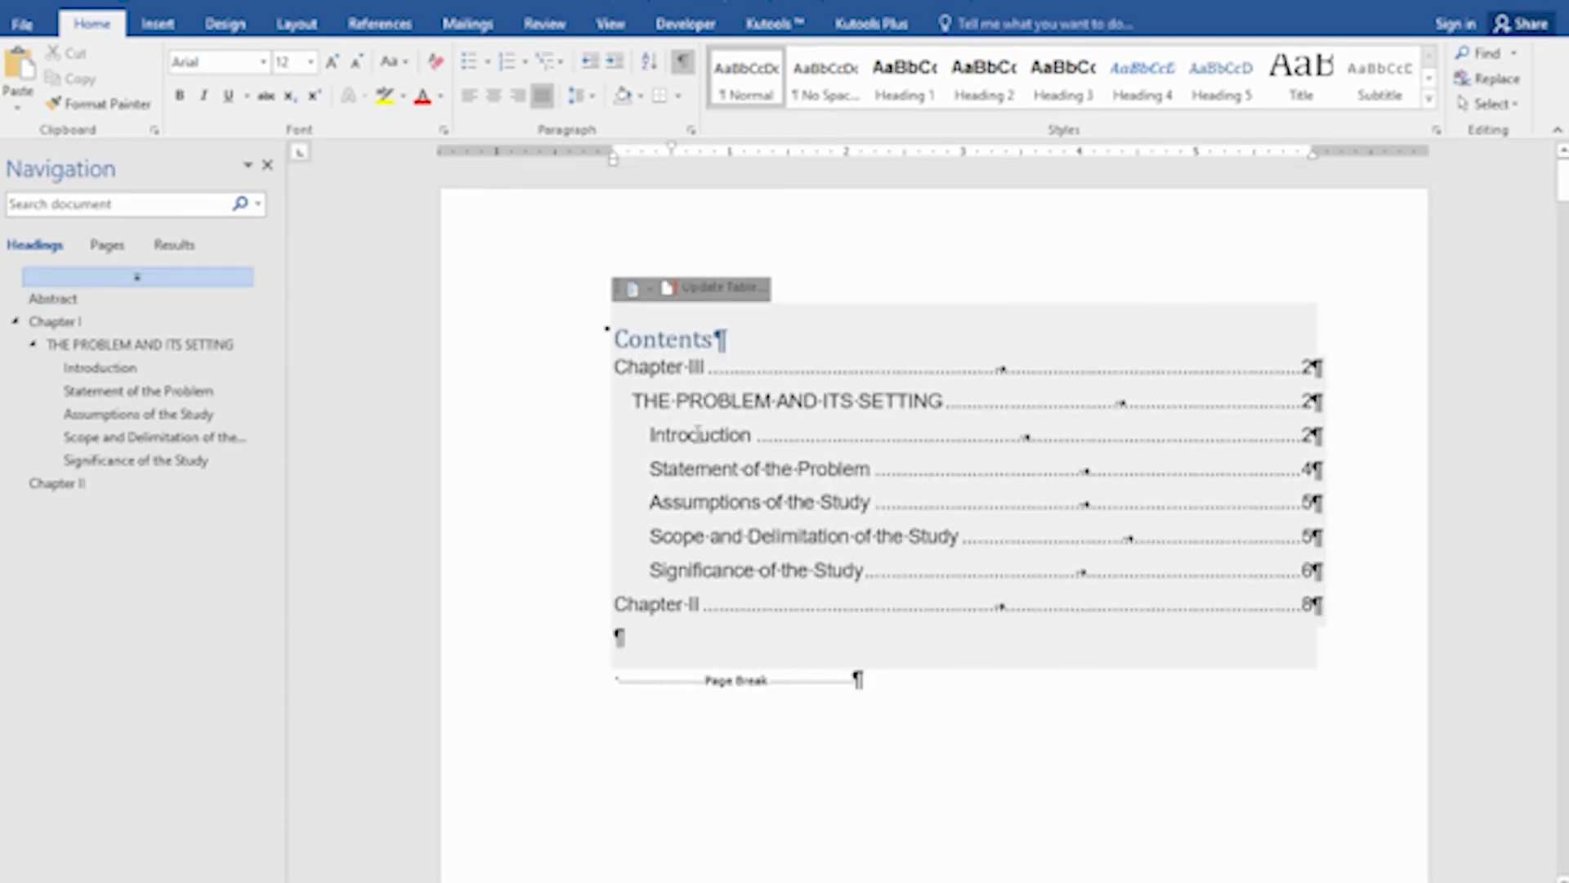
Update the entire table of contents so Abstract appears on page 2.
left_click(651, 399)
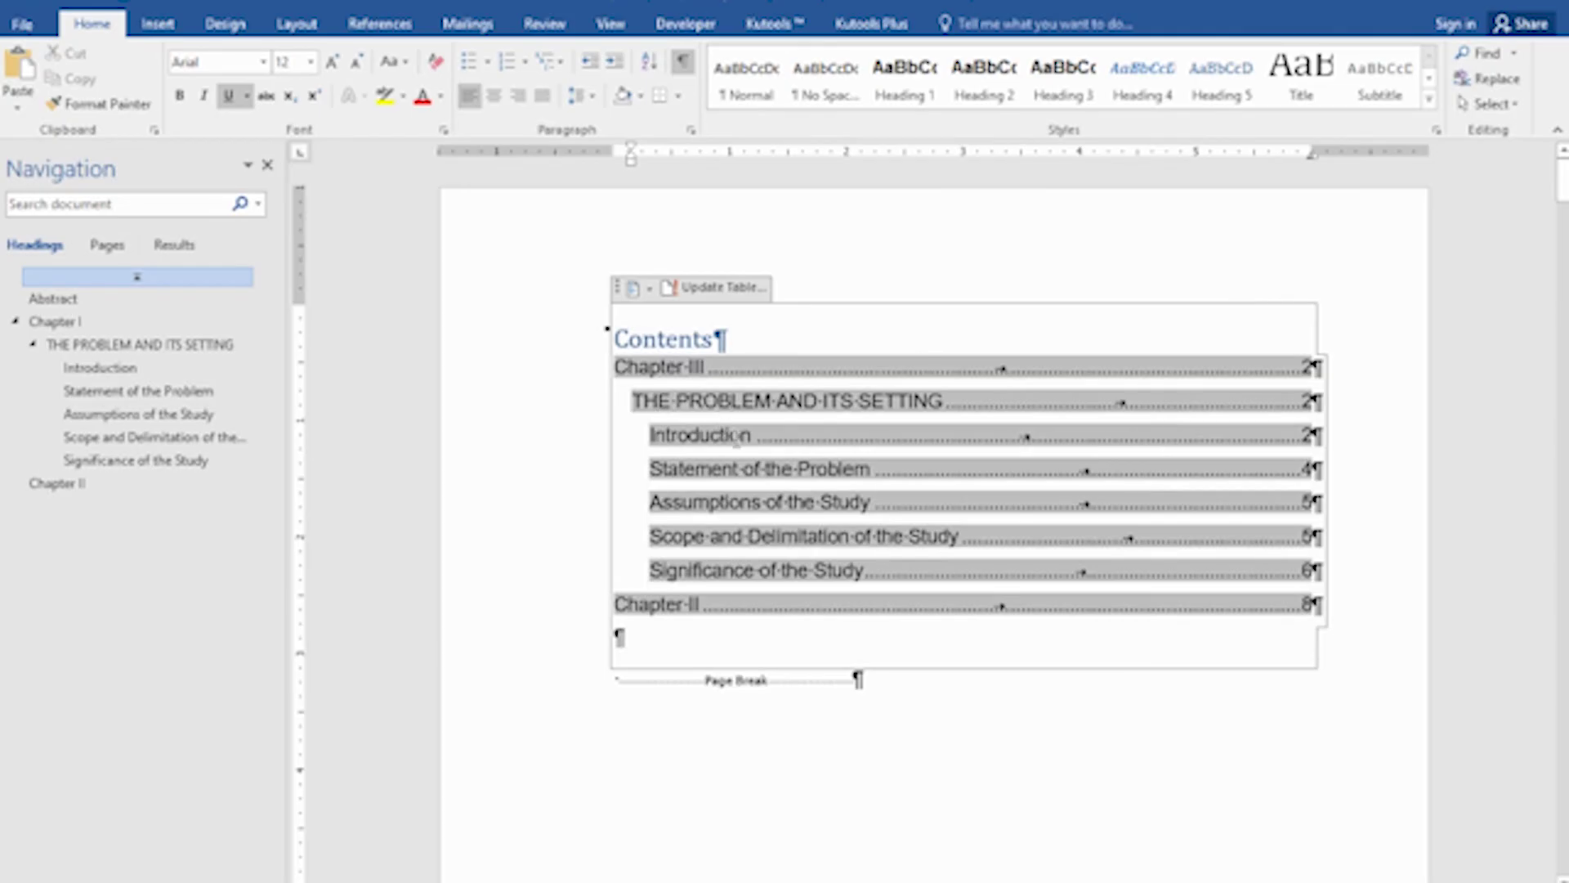
left_click(766, 497)
left_click(730, 292)
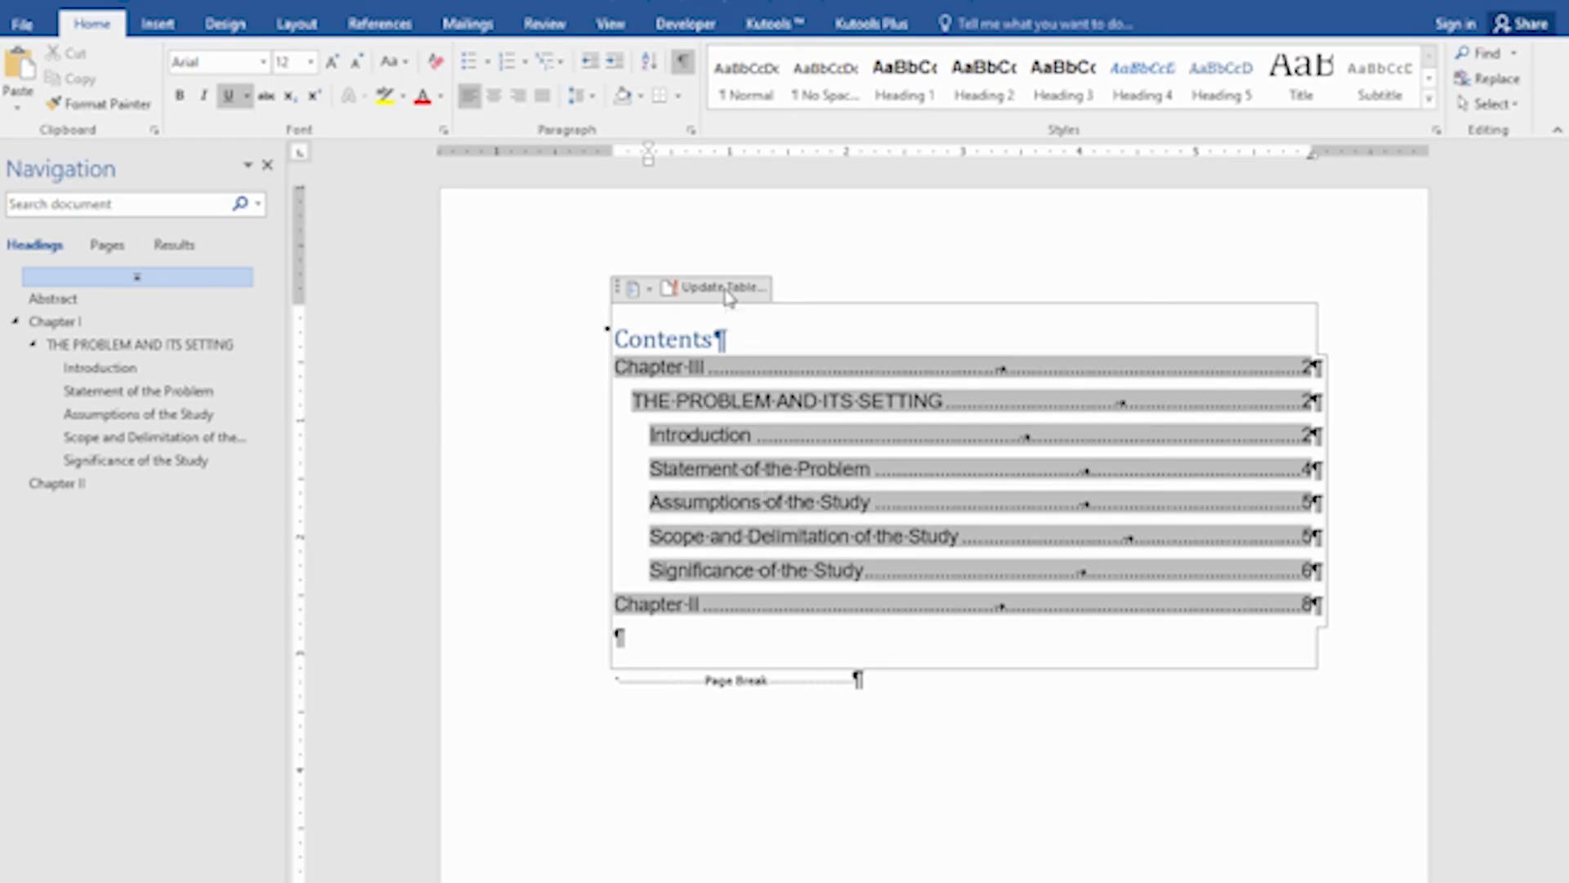
left_click(730, 455)
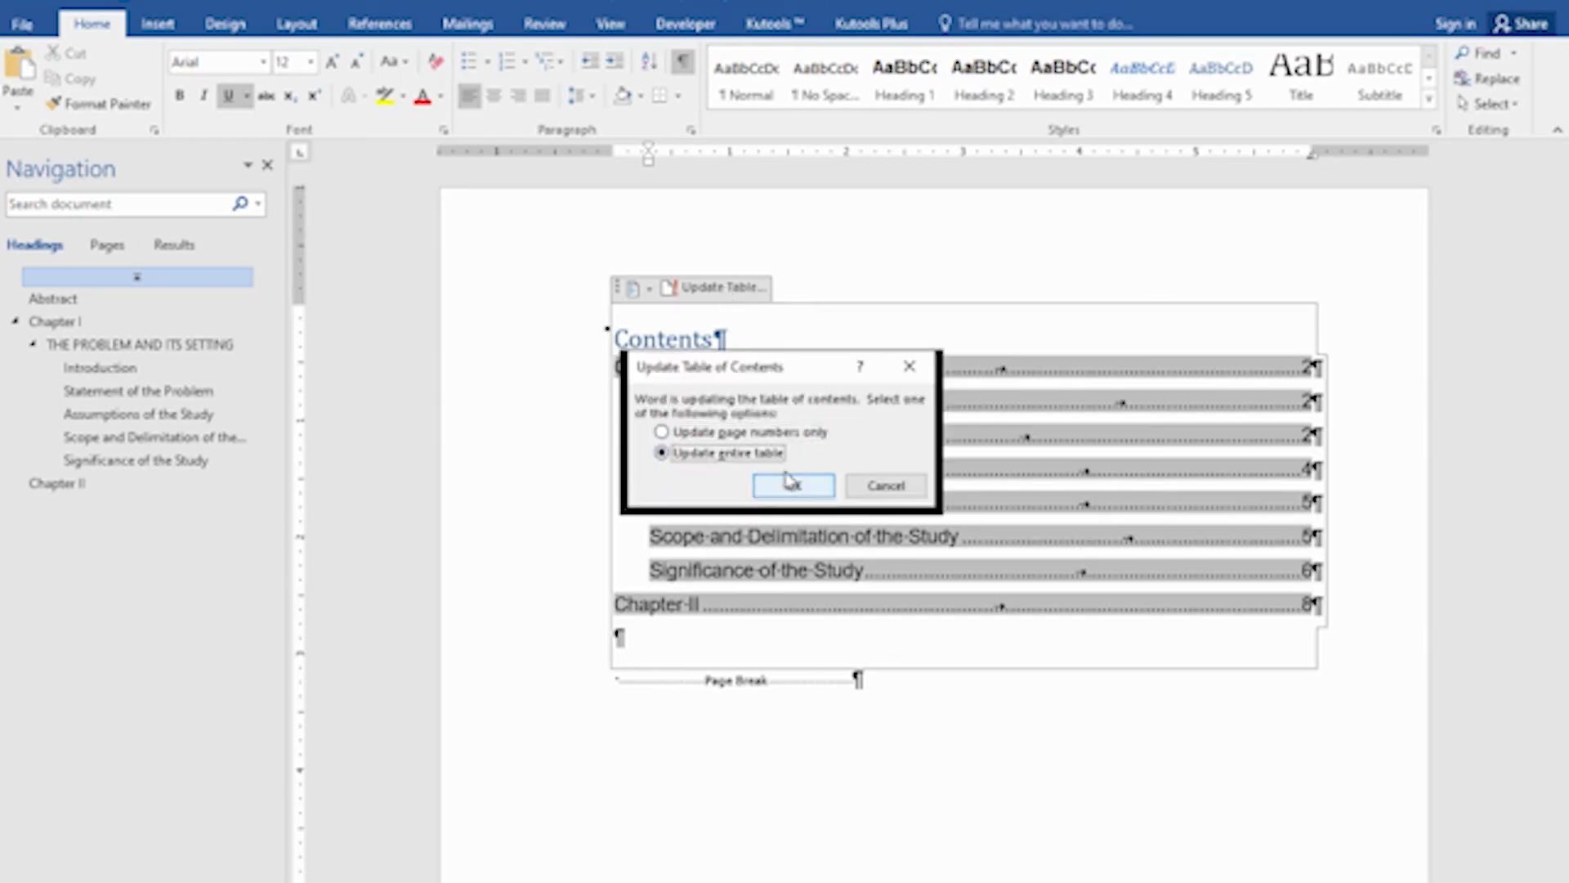
left_click(791, 485)
Check the new Abstract entry and scroll down to the Abstract page.
left_click(672, 370)
scroll(747, 490, "down", 10)
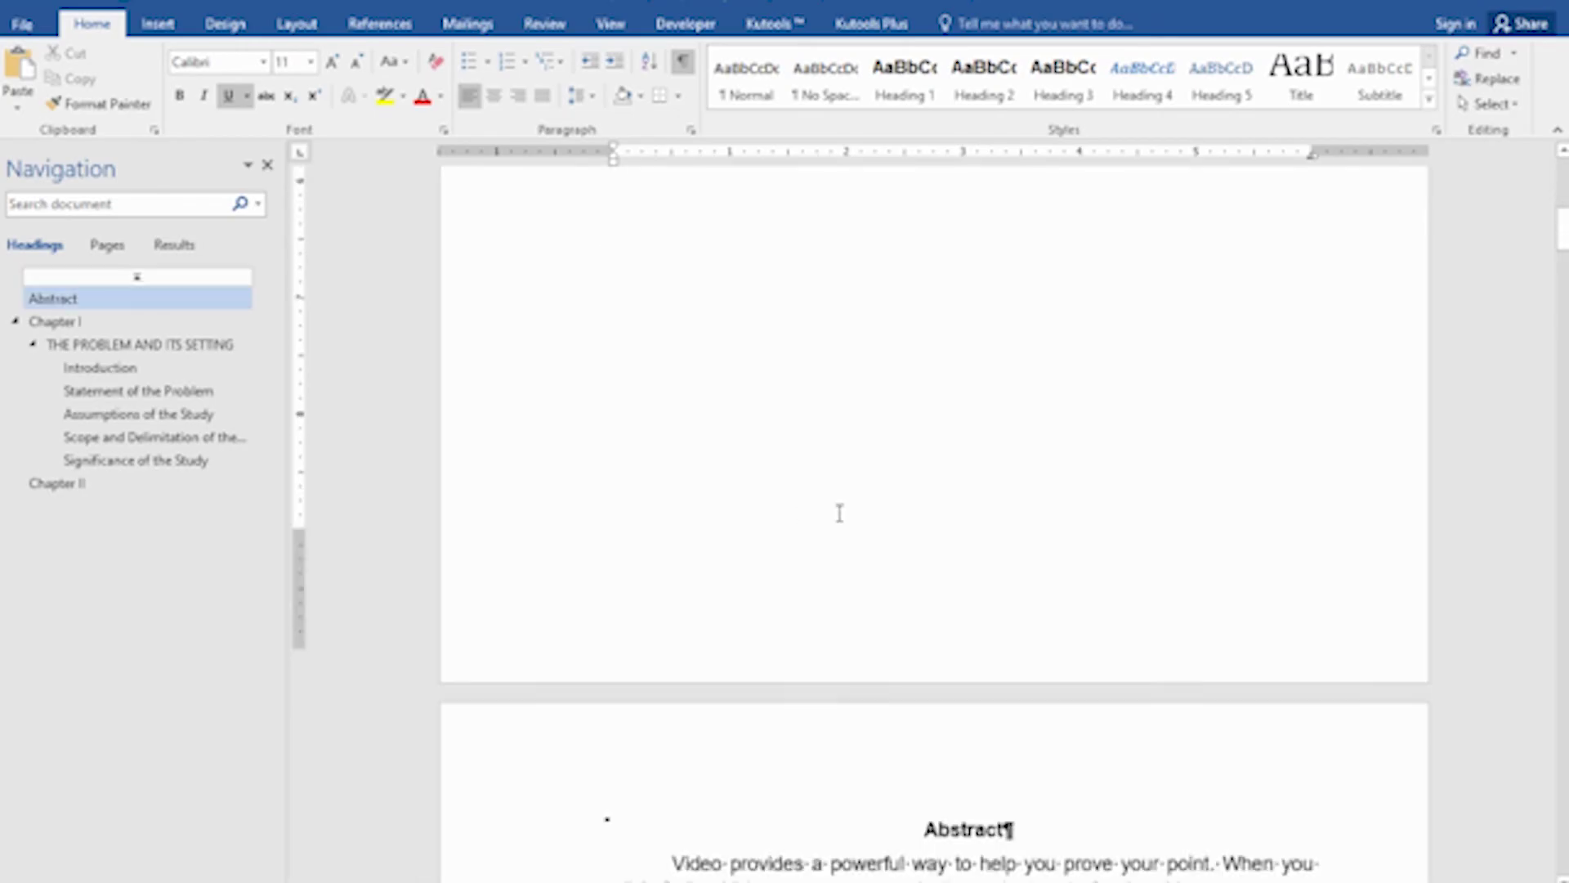
scroll(864, 520, "down", 1)
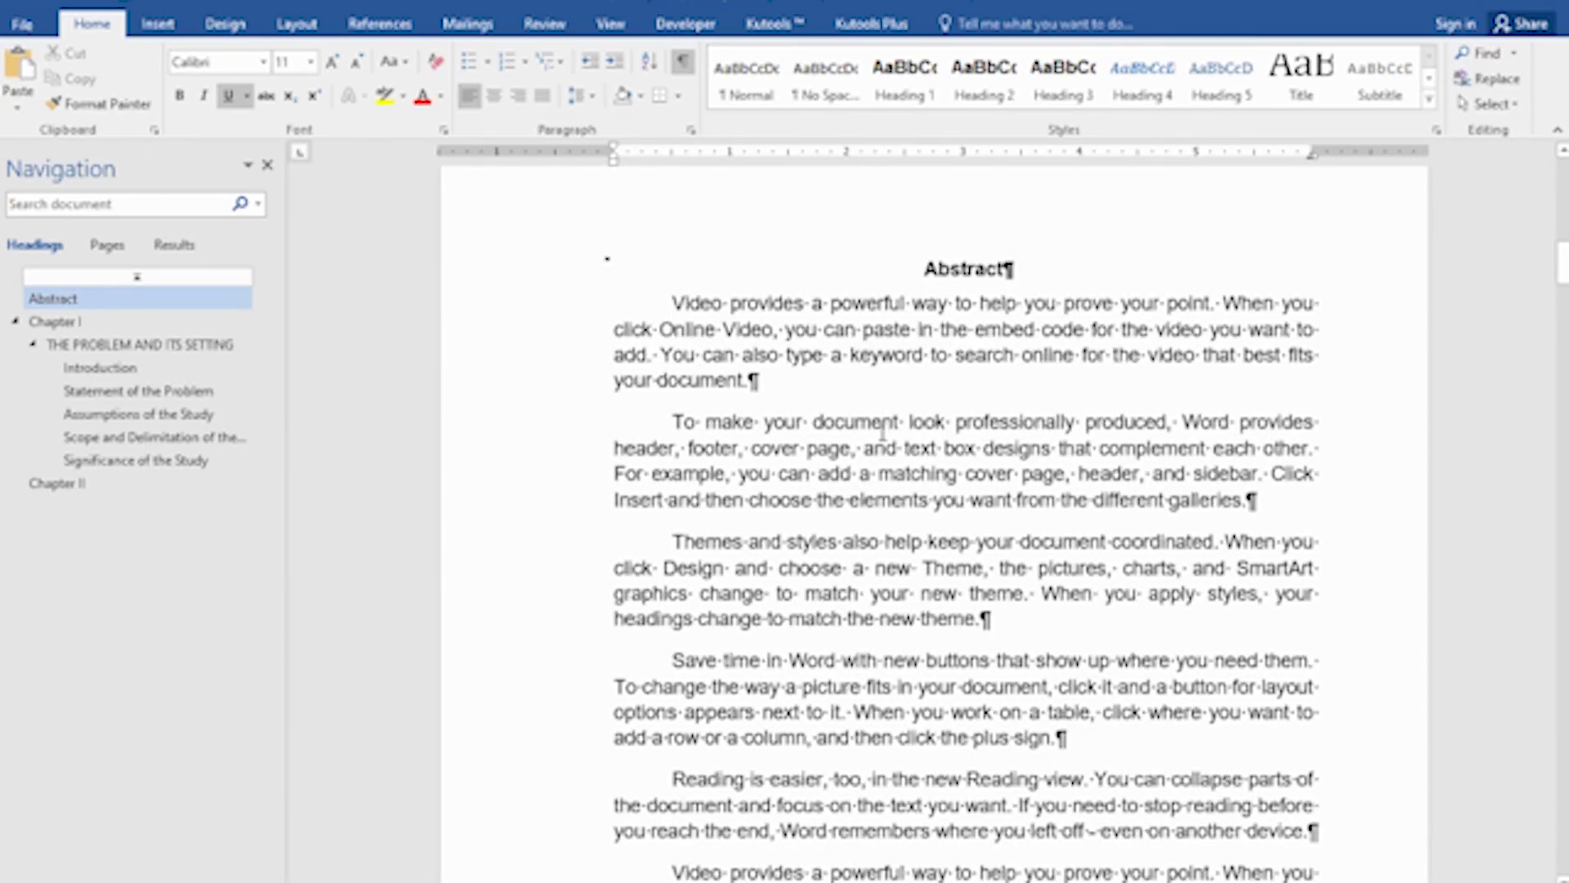
scroll(883, 429, "down", 15)
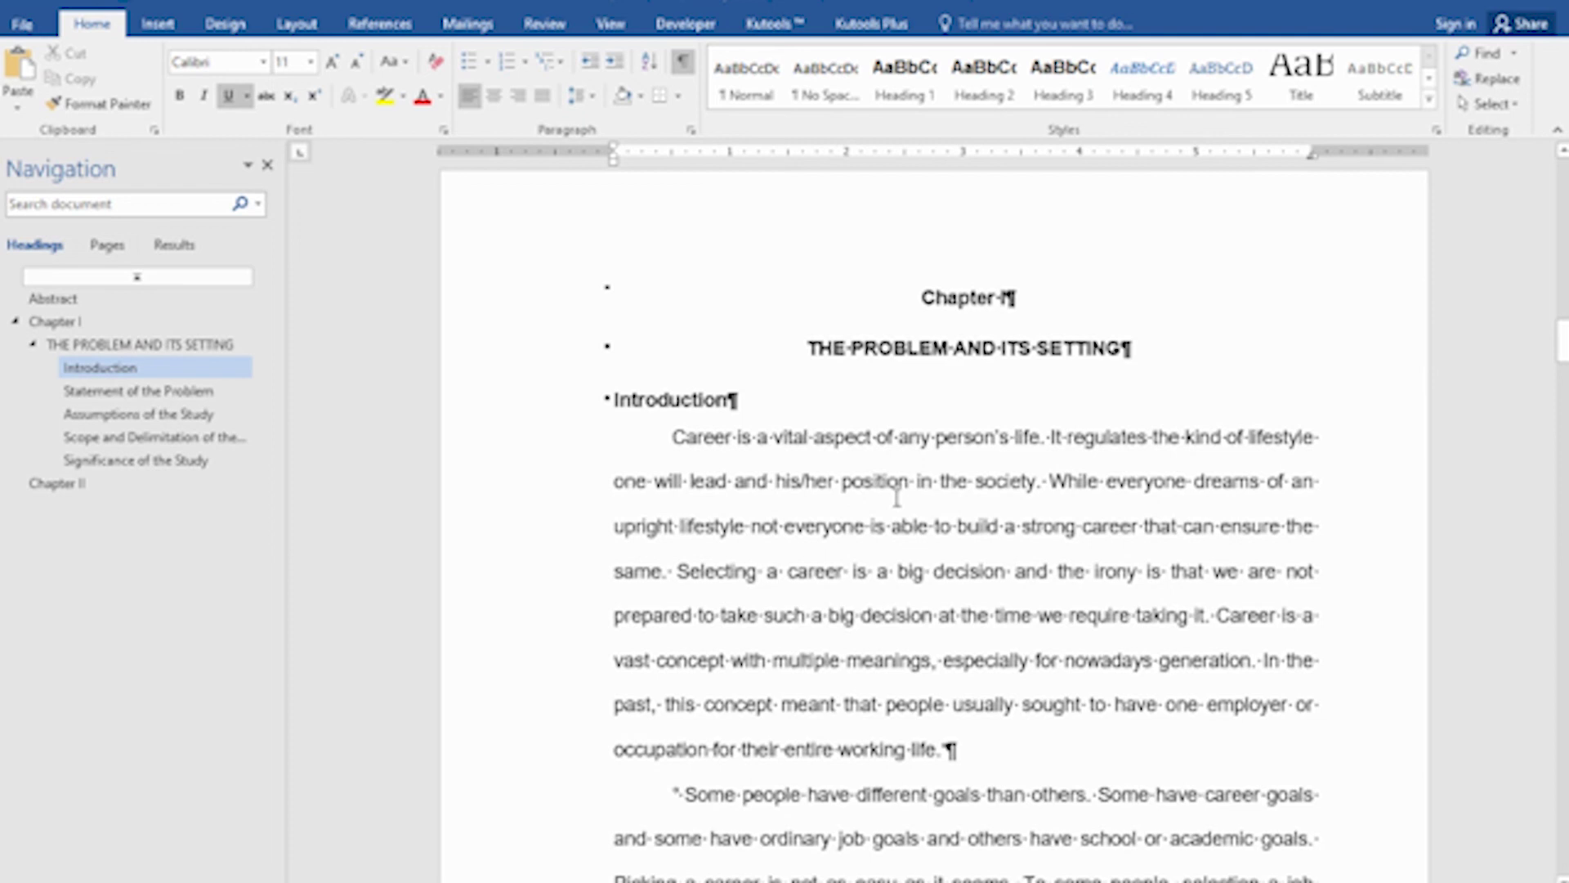
scroll(896, 499, "up", 2)
scroll(897, 497, "up", 13)
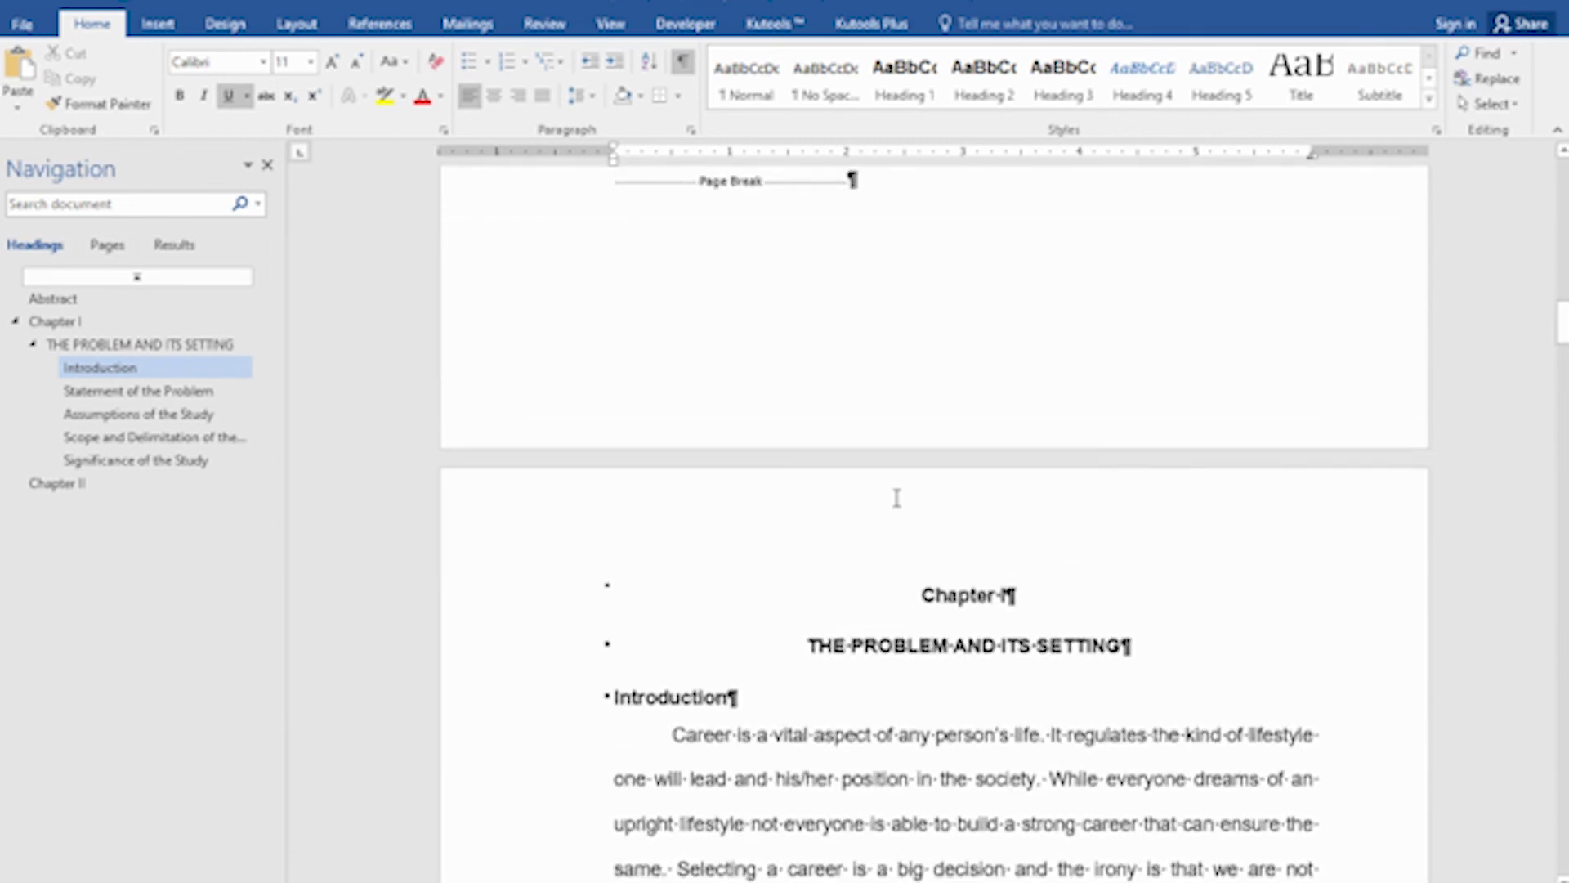